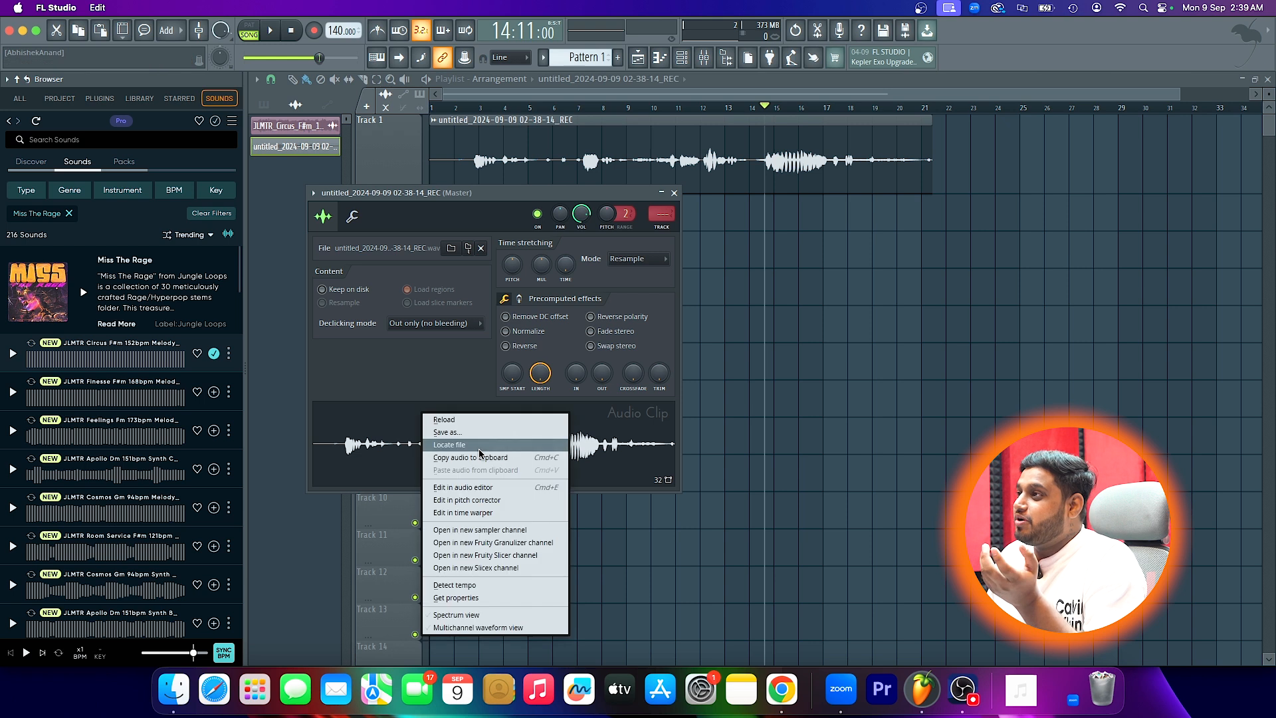
- Open the recorded clip in the Edison audio editor and select the quiet stretch just before the last loud section
{"action": "left_click", "coordinate": [439, 484]}
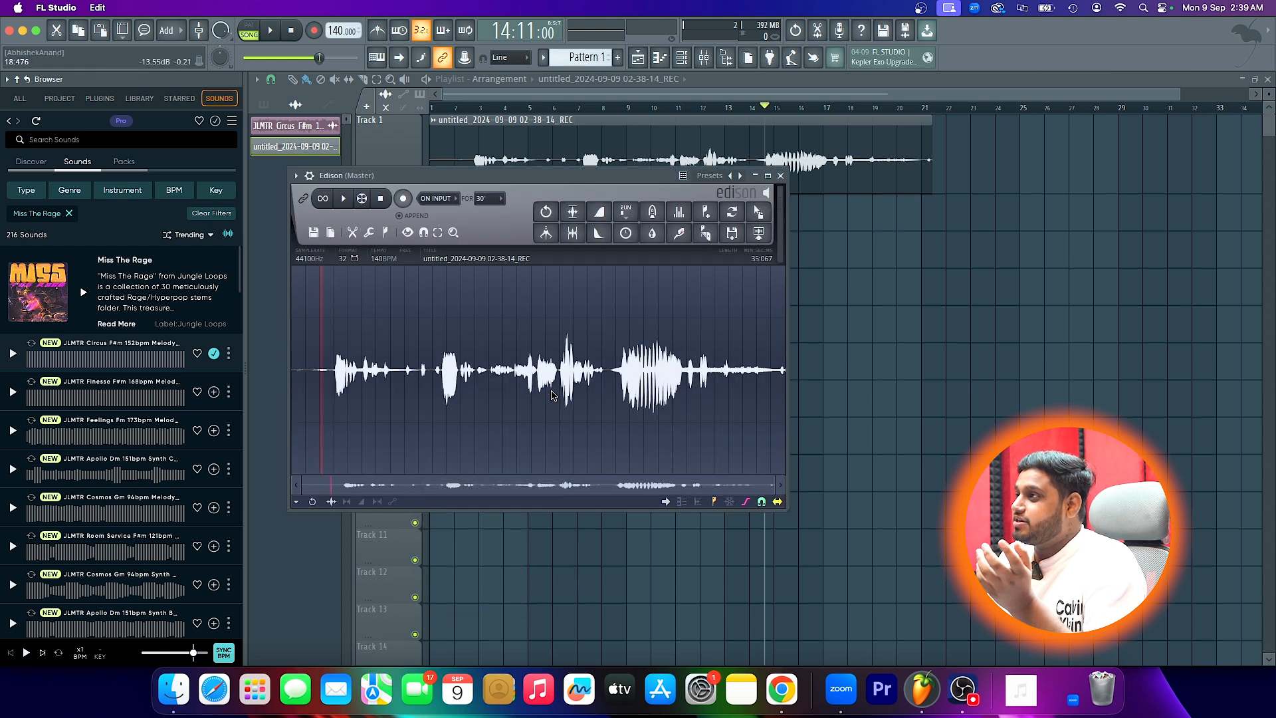
{"action": "left_click_drag", "start_coordinate": [764, 392], "coordinate": [774, 395]}
{"action": "mouse_move", "coordinate": [604, 382]}
{"action": "left_mouse_down"}
{"action": "mouse_move", "coordinate": [777, 392]}
{"action": "mouse_move", "coordinate": [613, 404]}
{"action": "left_mouse_up"}
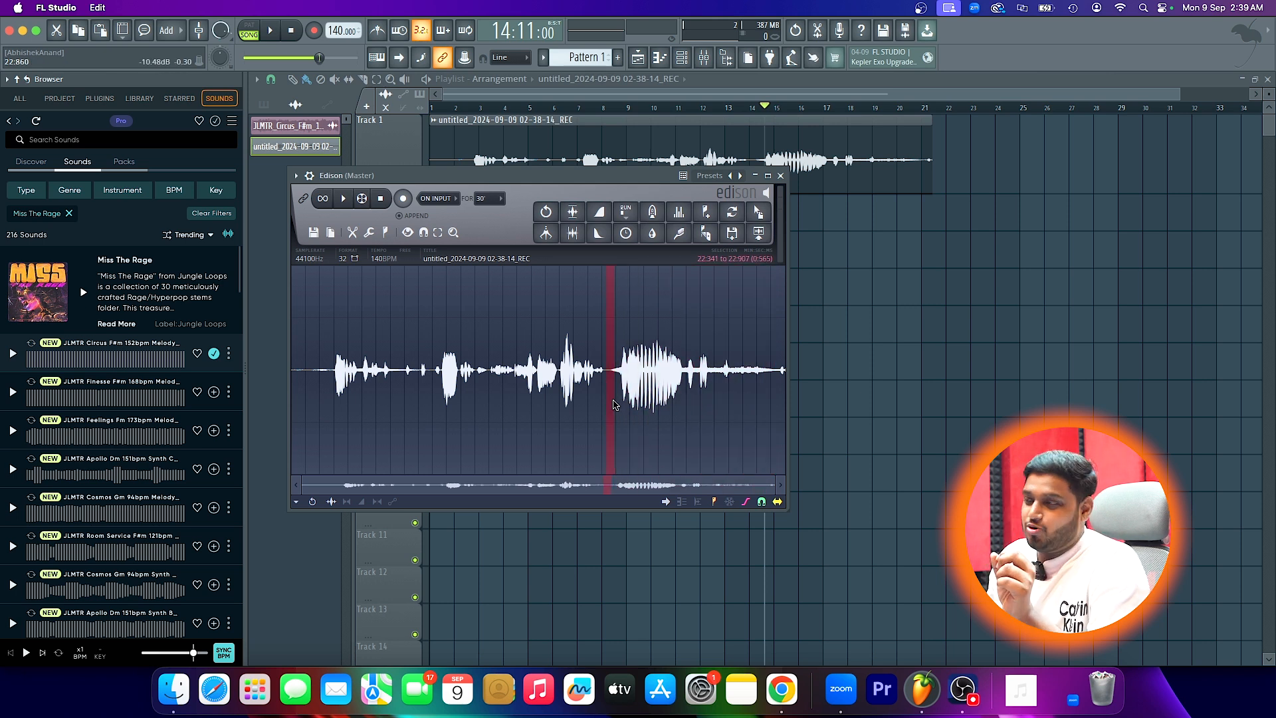
{"action": "left_click", "coordinate": [781, 176]}
{"action": "left_click", "coordinate": [674, 193]}
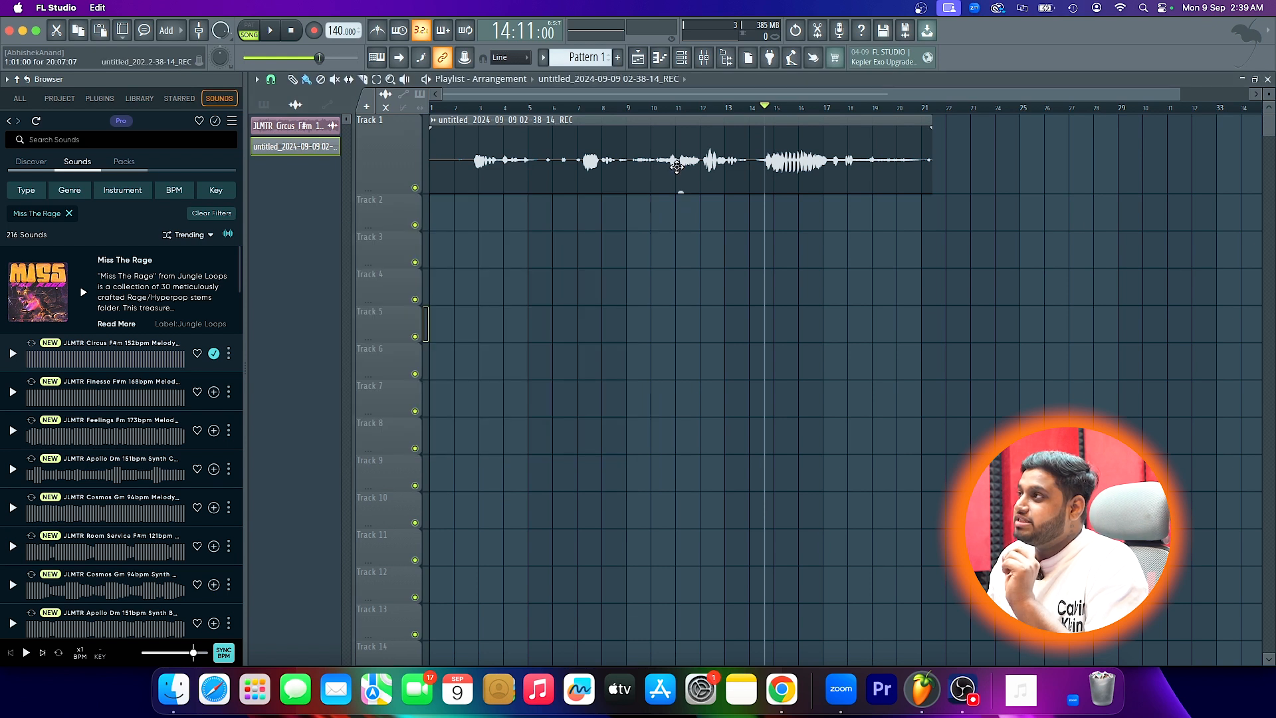
- Route the recorded vocal clip from the playlist to a free mixer track
{"action": "left_click", "coordinate": [710, 62]}
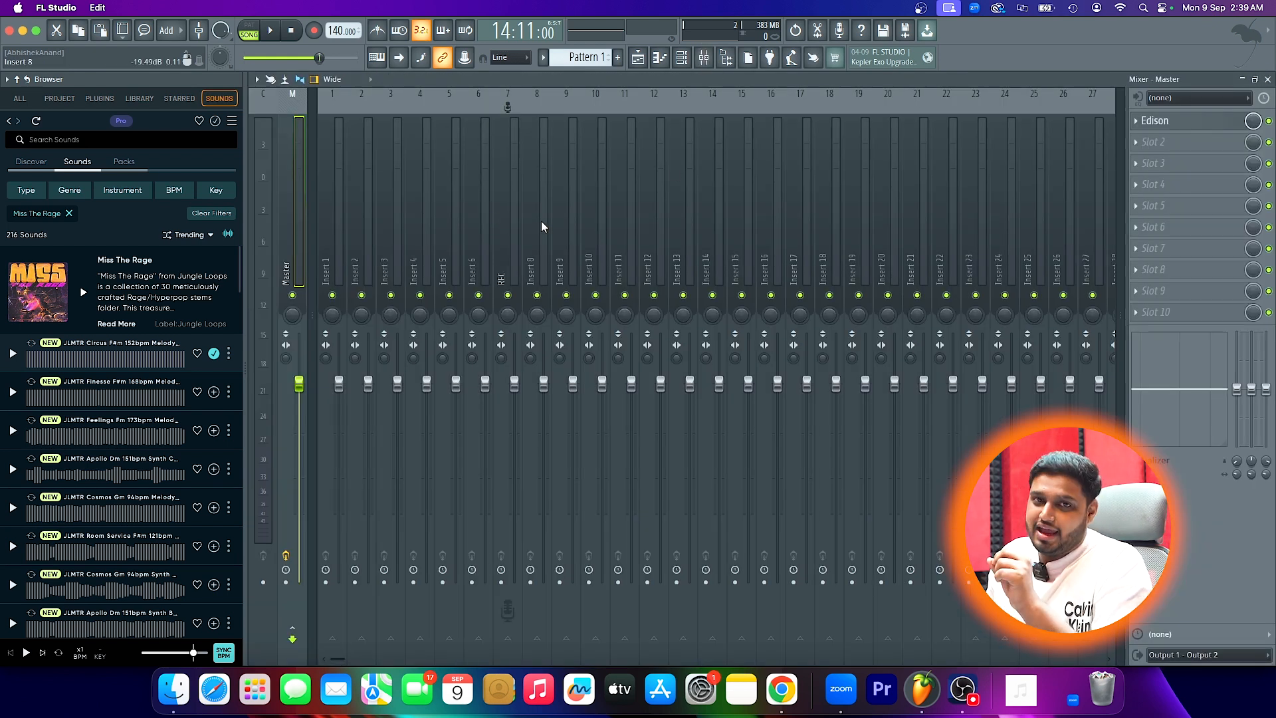
{"action": "left_click", "coordinate": [640, 58]}
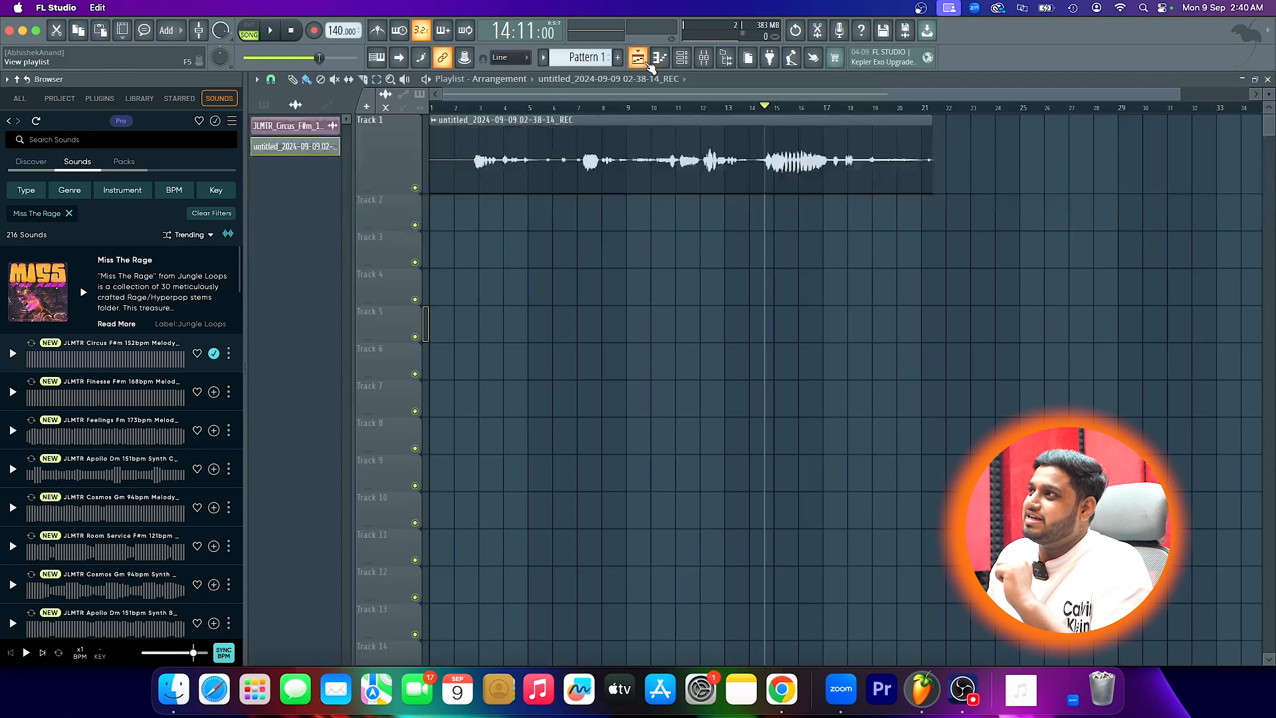
{"action": "double_click", "coordinate": [629, 134]}
{"action": "left_click", "coordinate": [313, 192]}
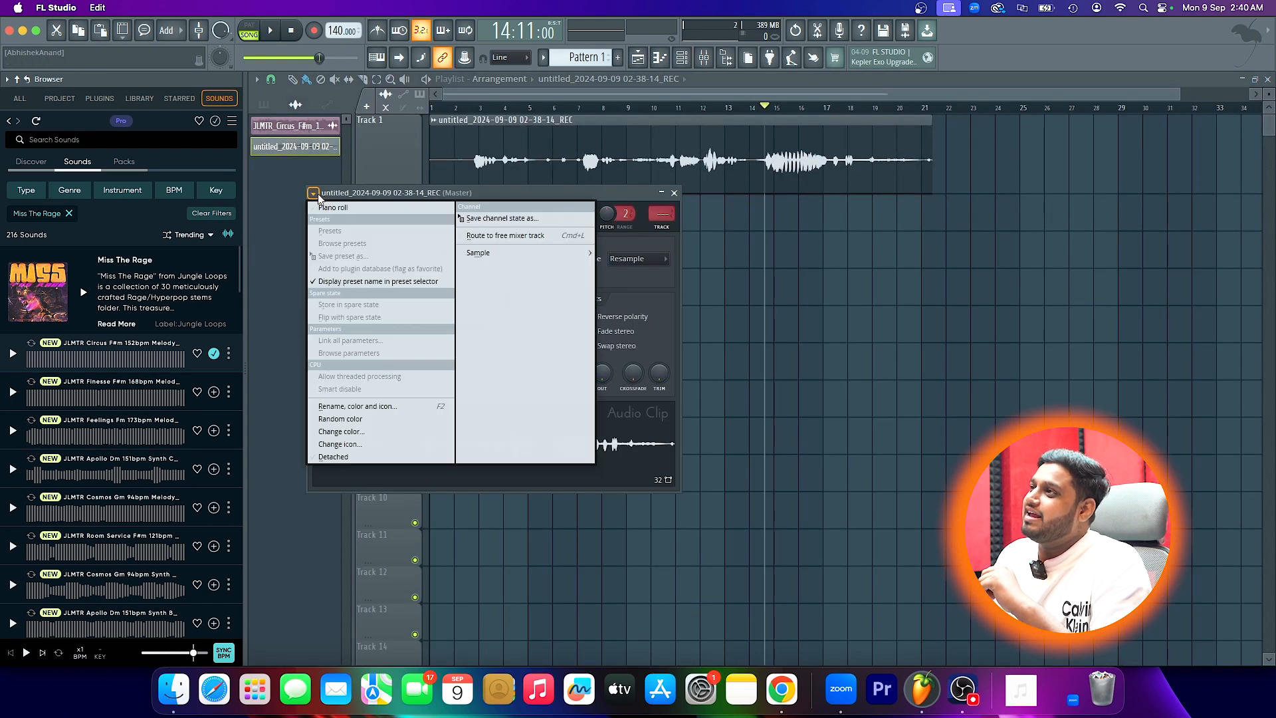
{"action": "left_click", "coordinate": [503, 236]}
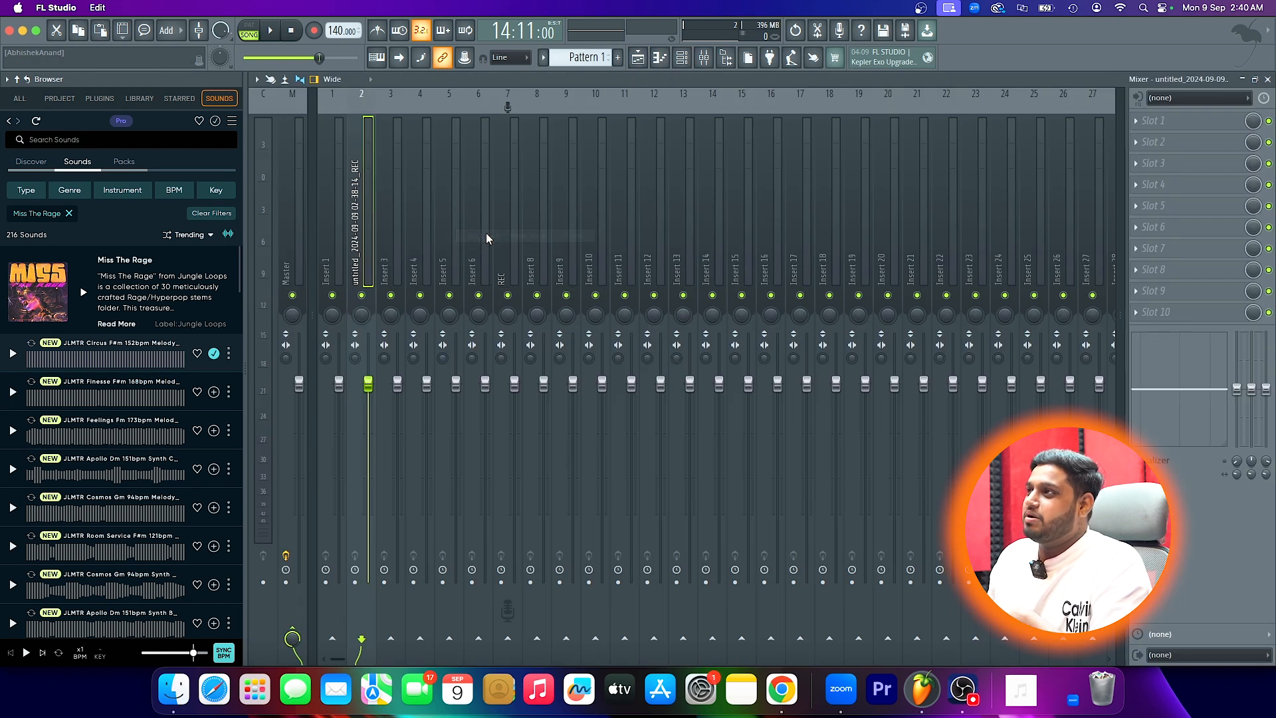
- Rename the recording's mixer track as Vocals
{"action": "double_click", "coordinate": [369, 238]}
{"action": "type", "text": "Vocals"}
{"action": "key", "text": "Return"}
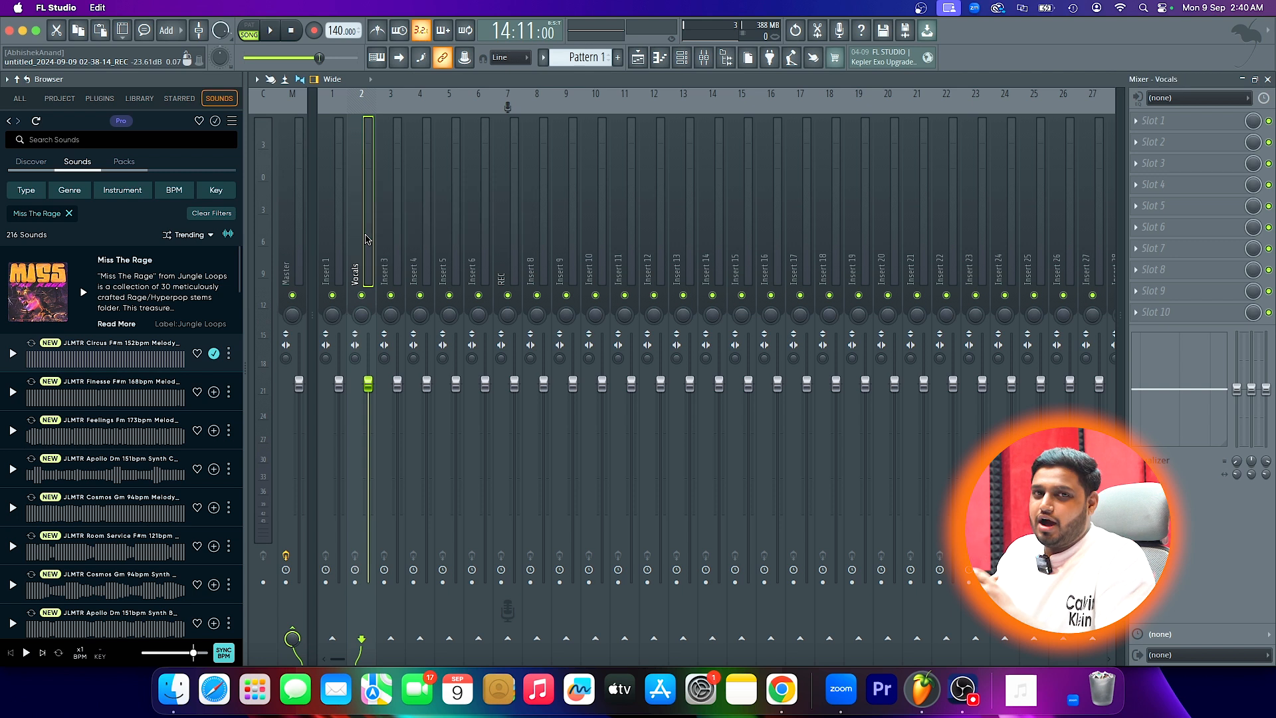
- Load WaveShell1-VST3 15.0 with Clarity Vx into the first effect slot of the Vocals track and move its window clear
{"action": "left_click", "coordinate": [1150, 142]}
{"action": "type", "text": "Wa"}
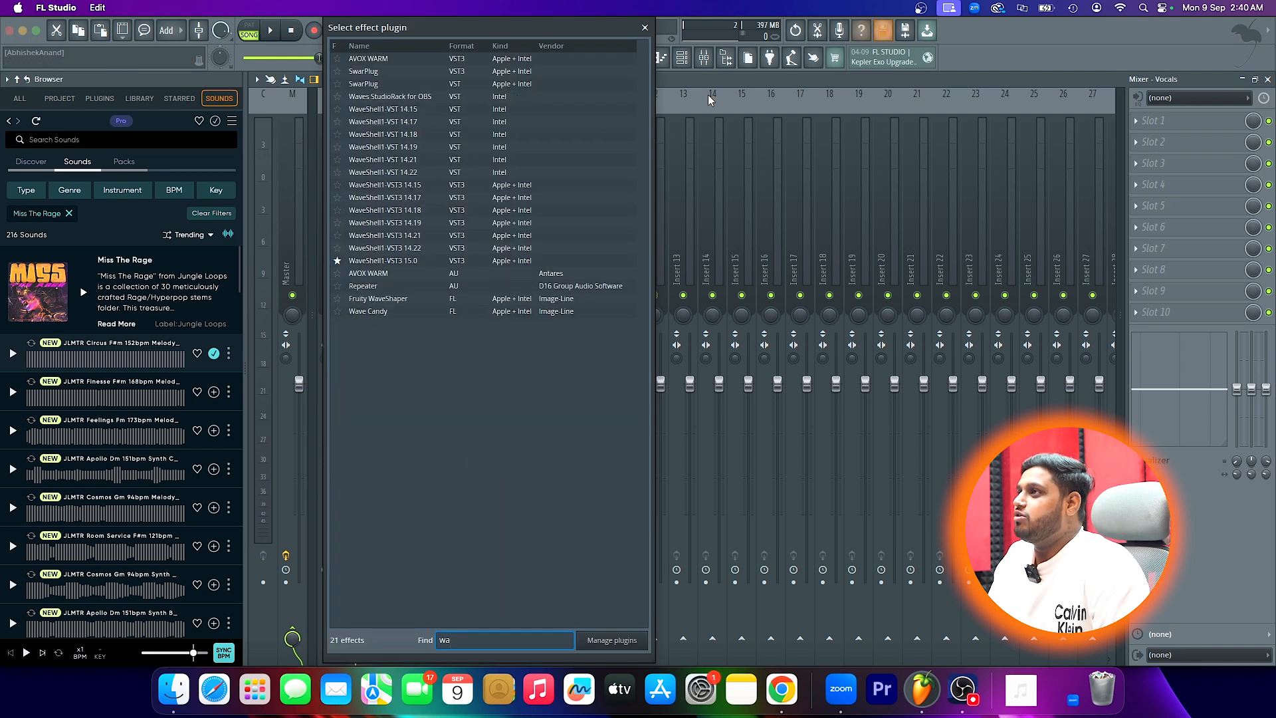
{"action": "left_click", "coordinate": [512, 261]}
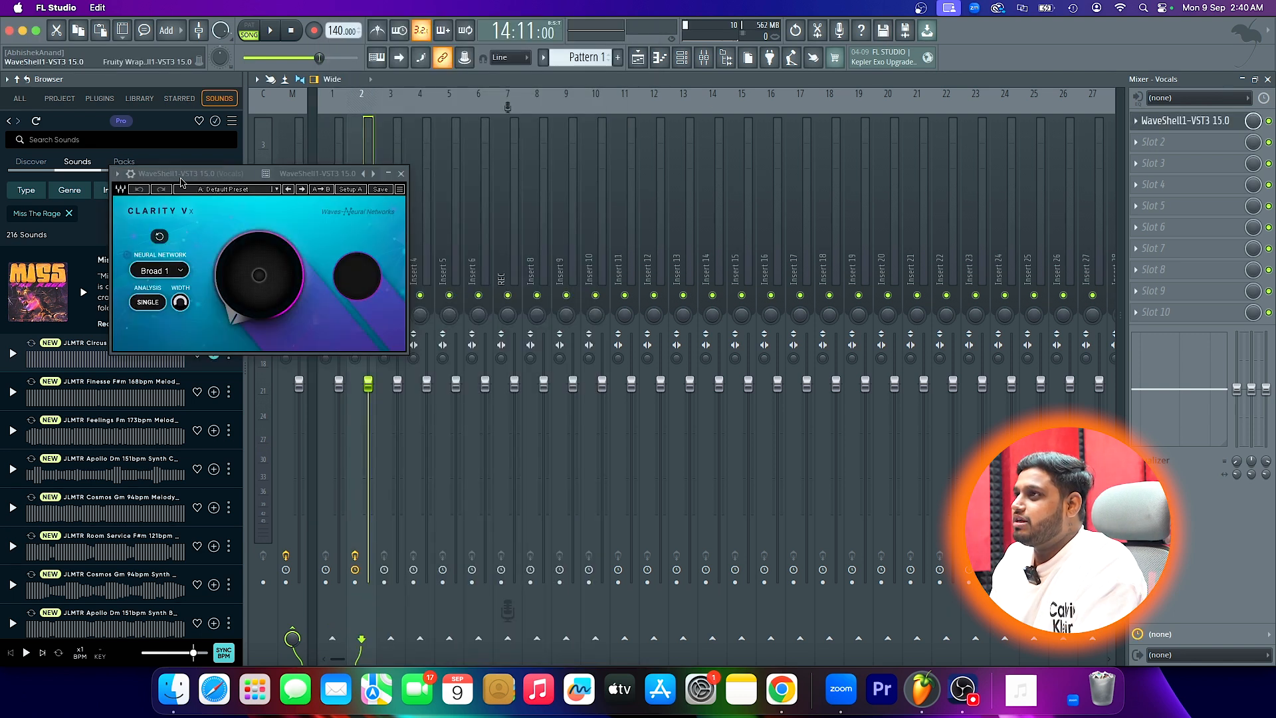
{"action": "left_click_drag", "start_coordinate": [236, 177], "coordinate": [399, 172]}
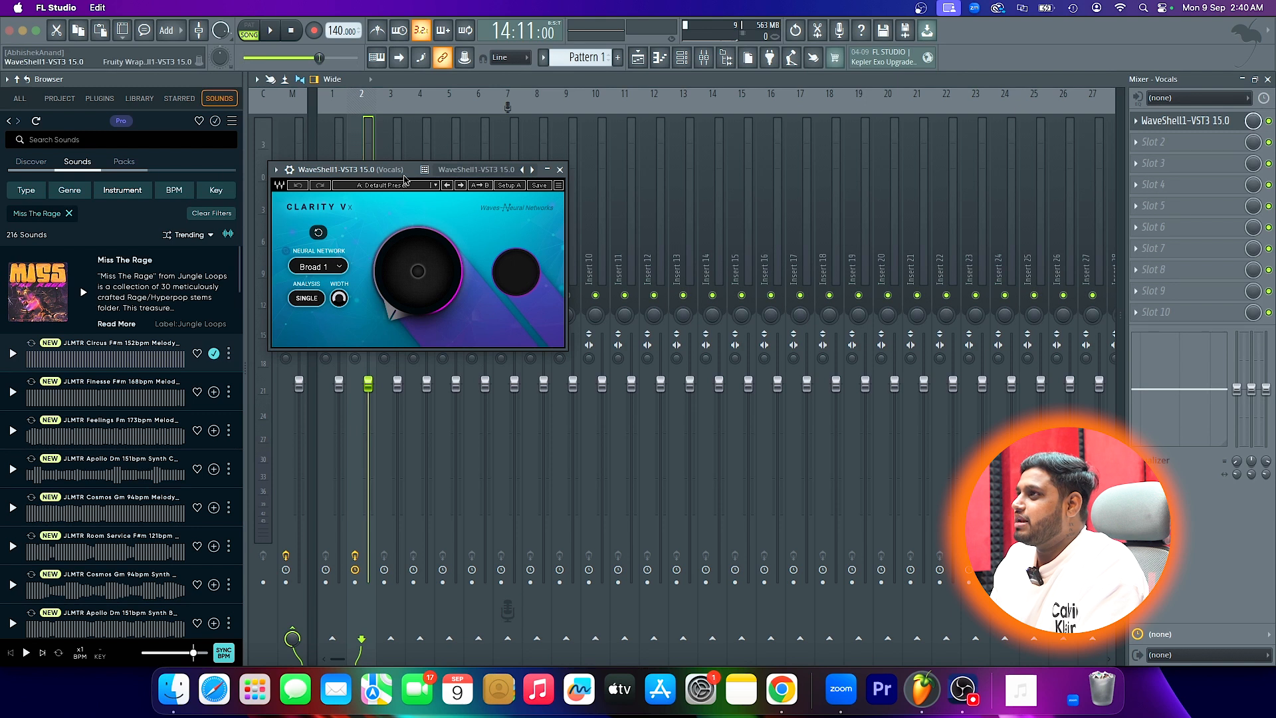
{"action": "left_click_drag", "start_coordinate": [404, 178], "coordinate": [492, 187]}
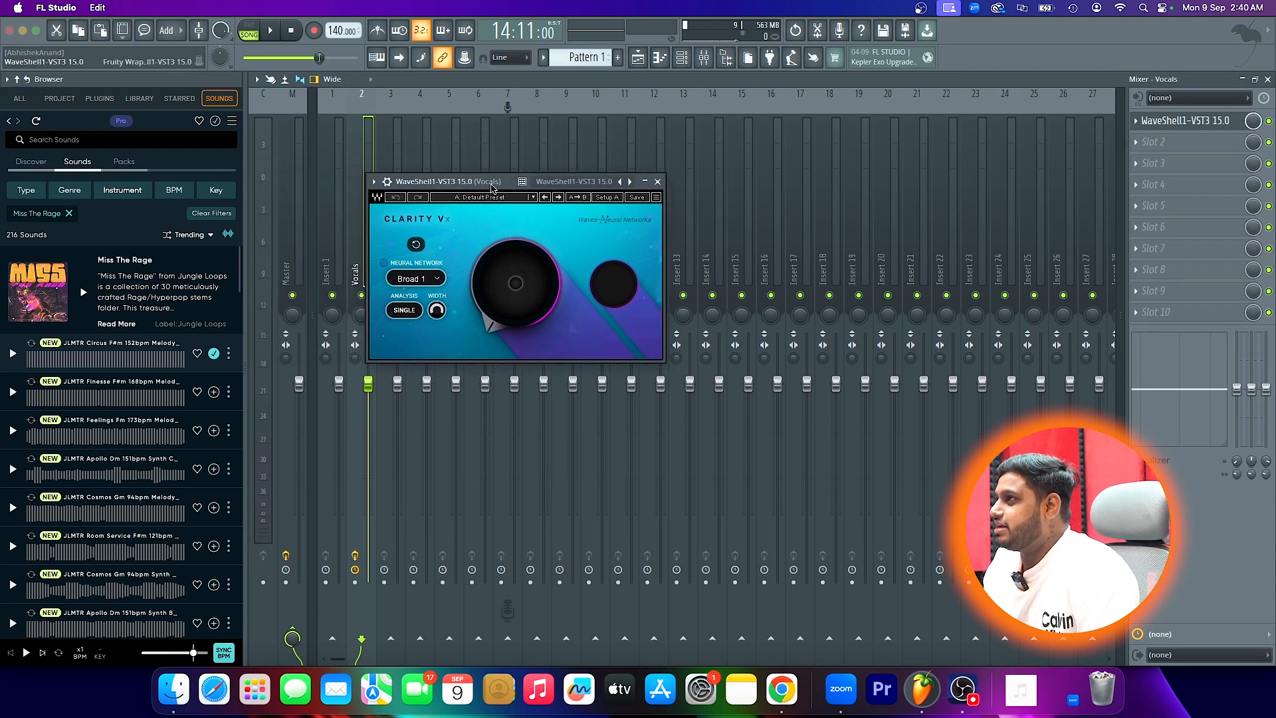
- Set the Clarity Vx ambience reduction to about 98.7 and play the vocals before and after the change
{"action": "key", "text": "space"}
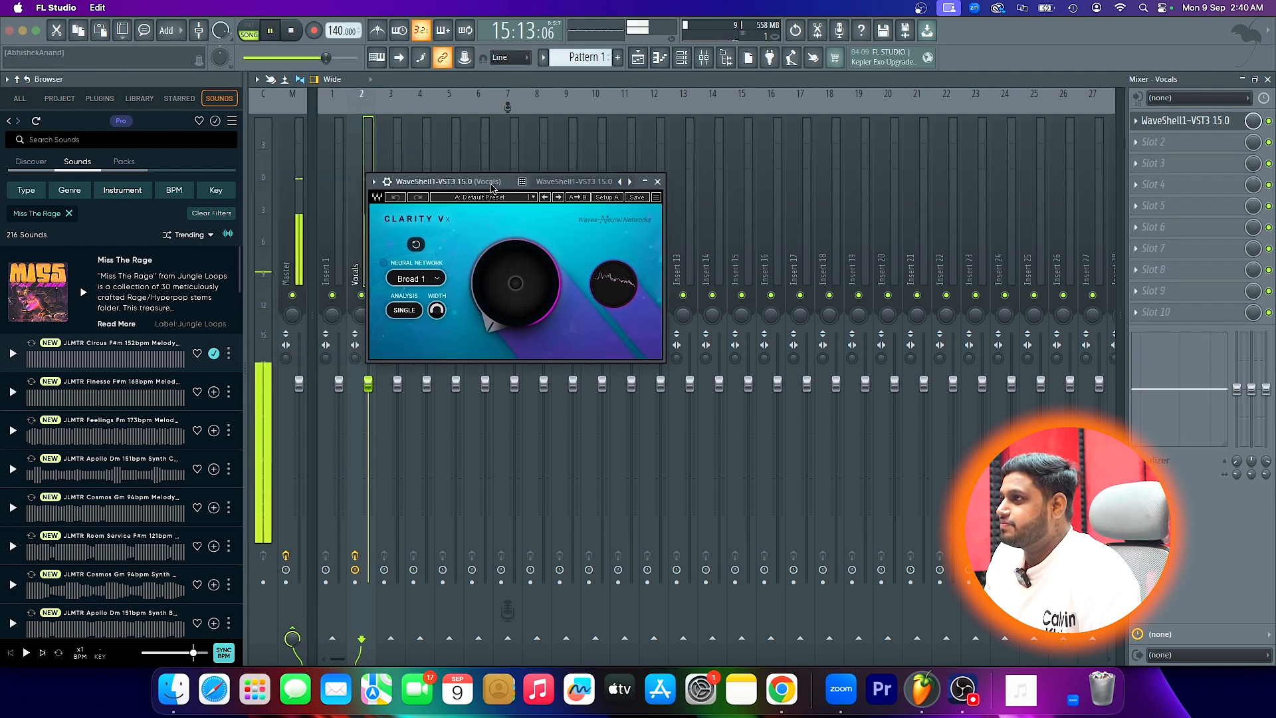
{"action": "key", "text": "space"}
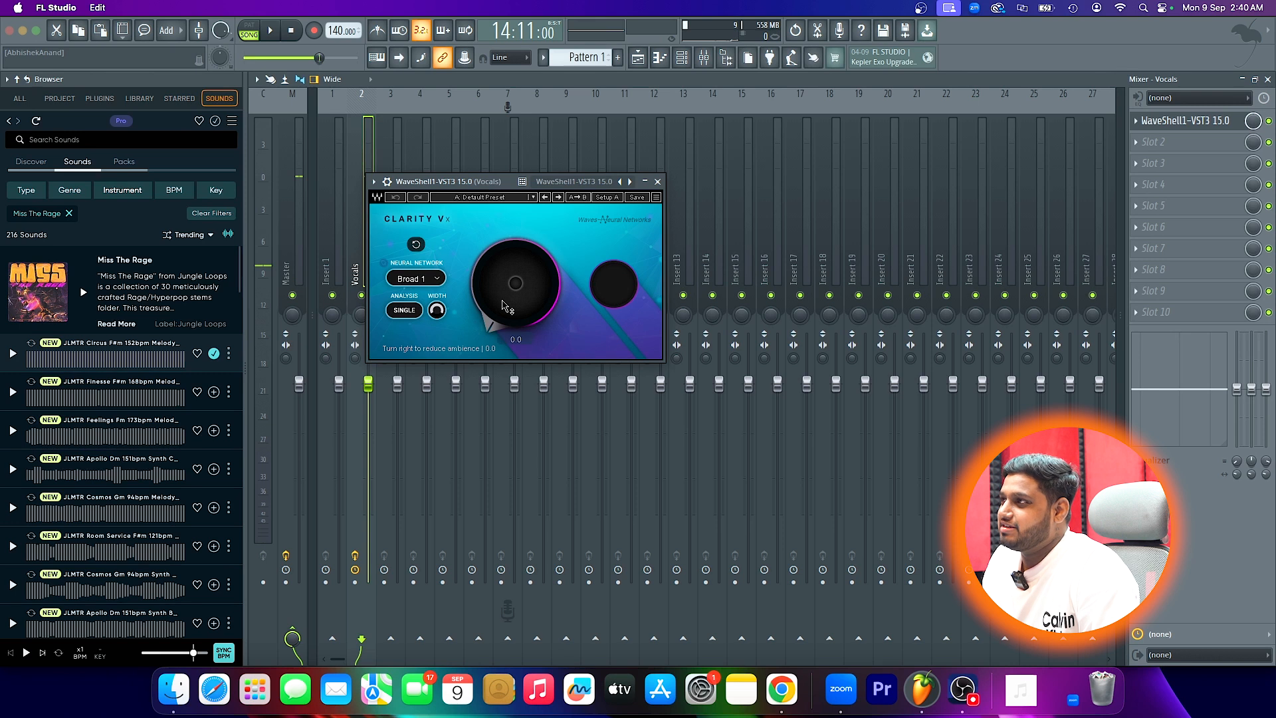
{"action": "left_click_drag", "start_coordinate": [500, 311], "coordinate": [506, 254]}
{"action": "key", "text": "space"}
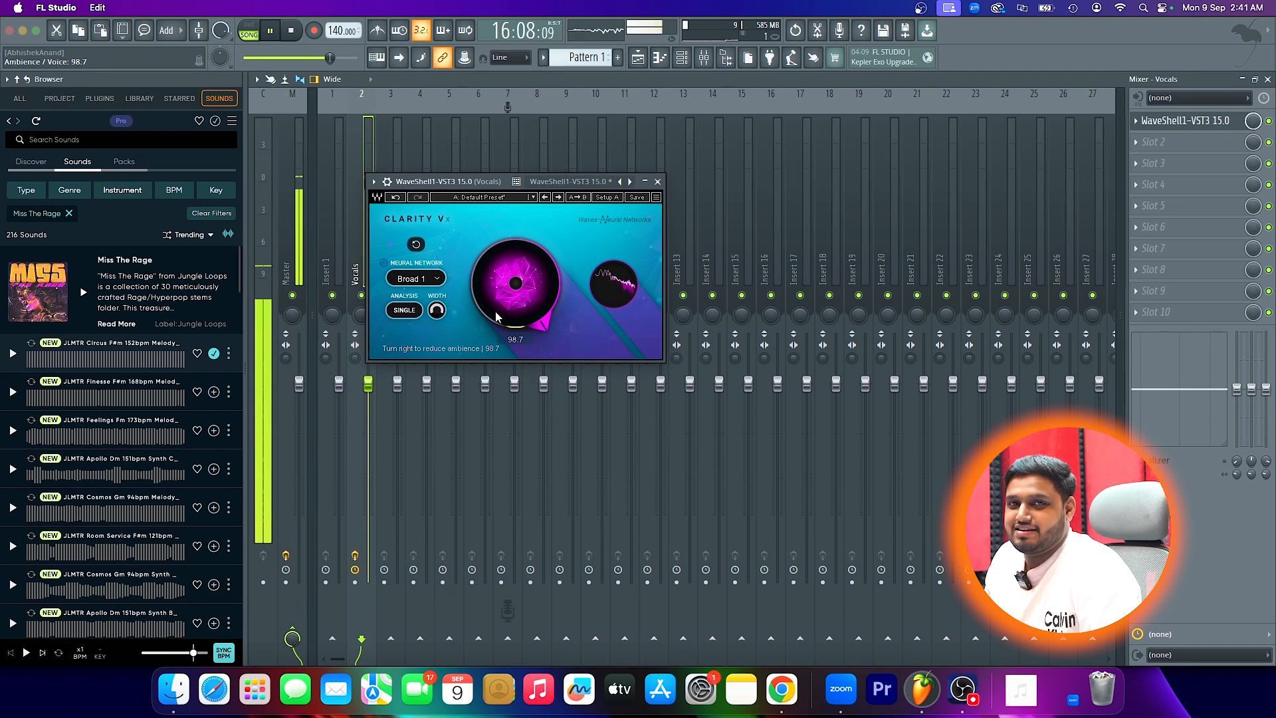
{"action": "key", "text": "space"}
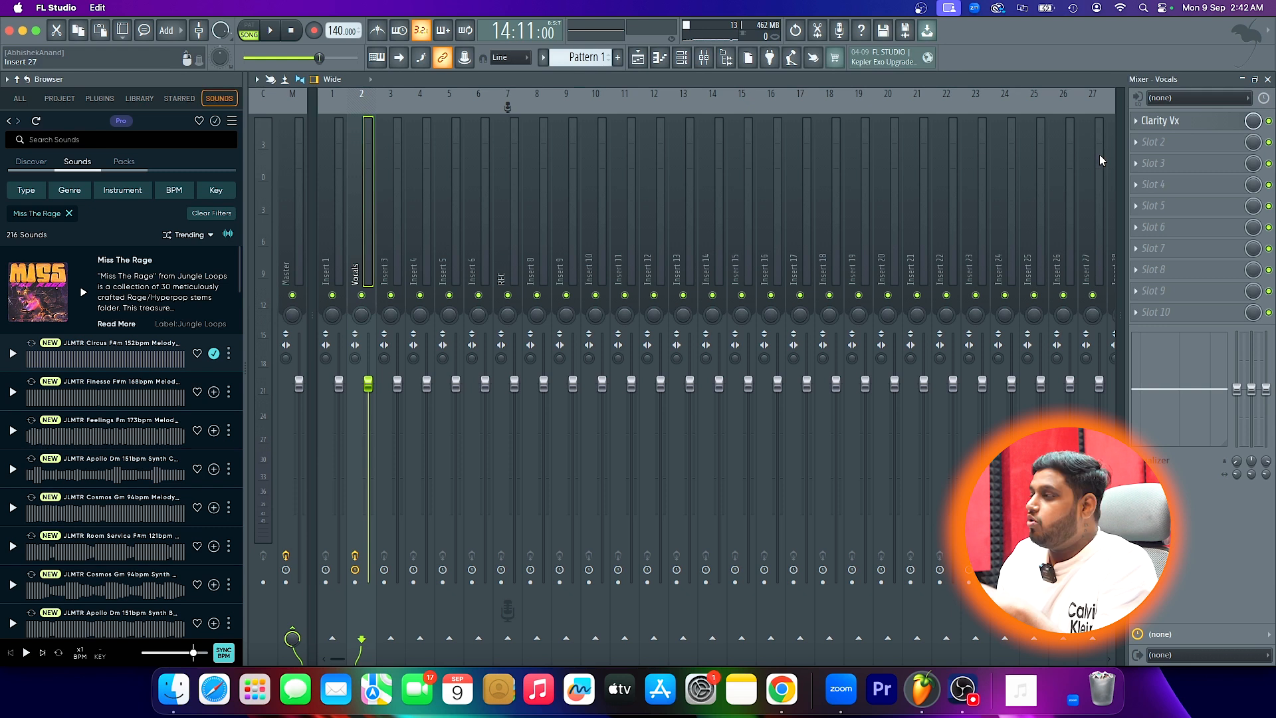
- Play the recording in the playlist from an early passage and from the loud section past bar 14 to compare levels
{"action": "left_click", "coordinate": [1268, 79]}
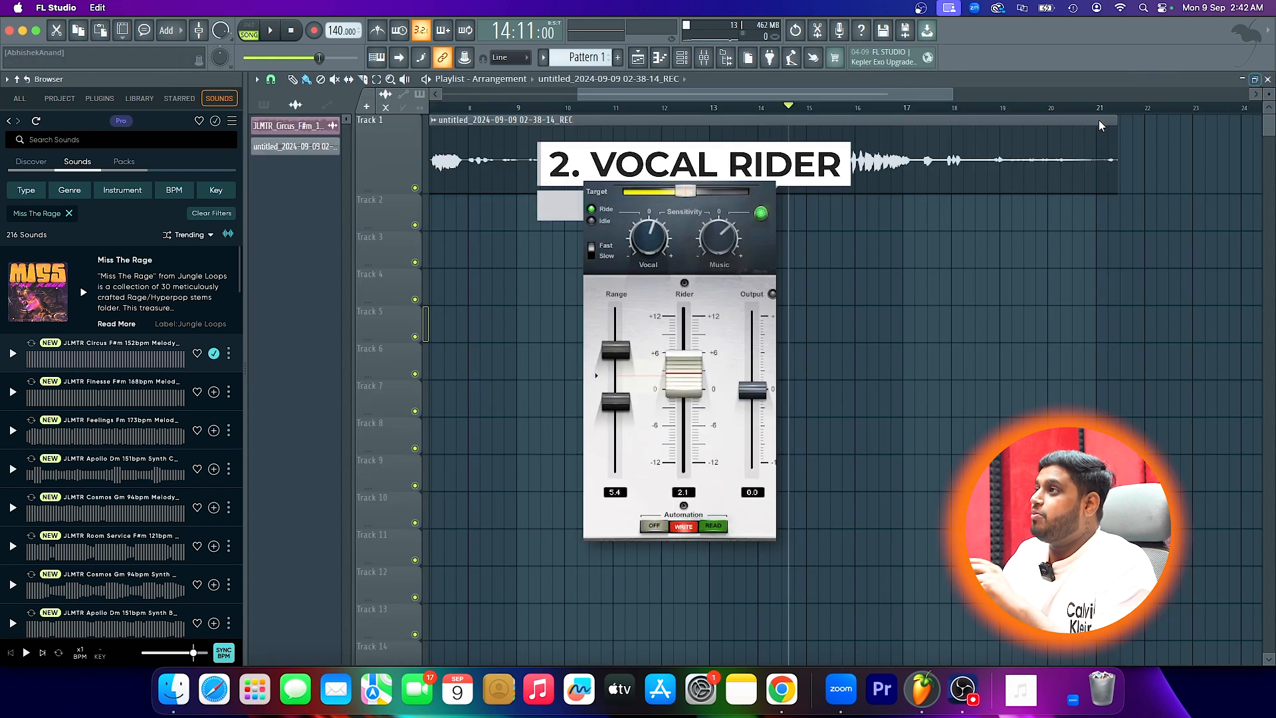
{"action": "scroll", "coordinate": [691, 268], "scroll_direction": "down", "scroll_amount": 3}
{"action": "left_click", "coordinate": [467, 107]}
{"action": "key", "text": "space"}
{"action": "scroll", "coordinate": [468, 125], "scroll_direction": "up", "scroll_amount": 3}
{"action": "key", "text": "space"}
{"action": "left_click", "coordinate": [949, 107]}
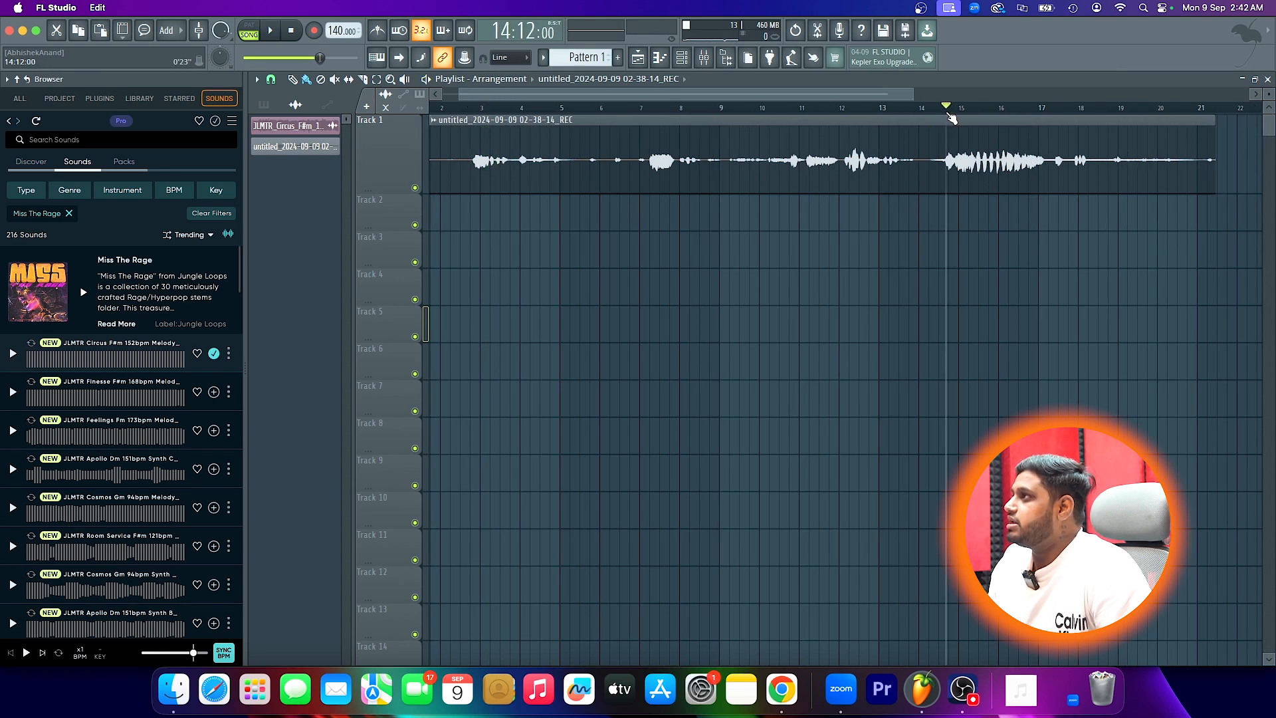
{"action": "key", "text": "space"}
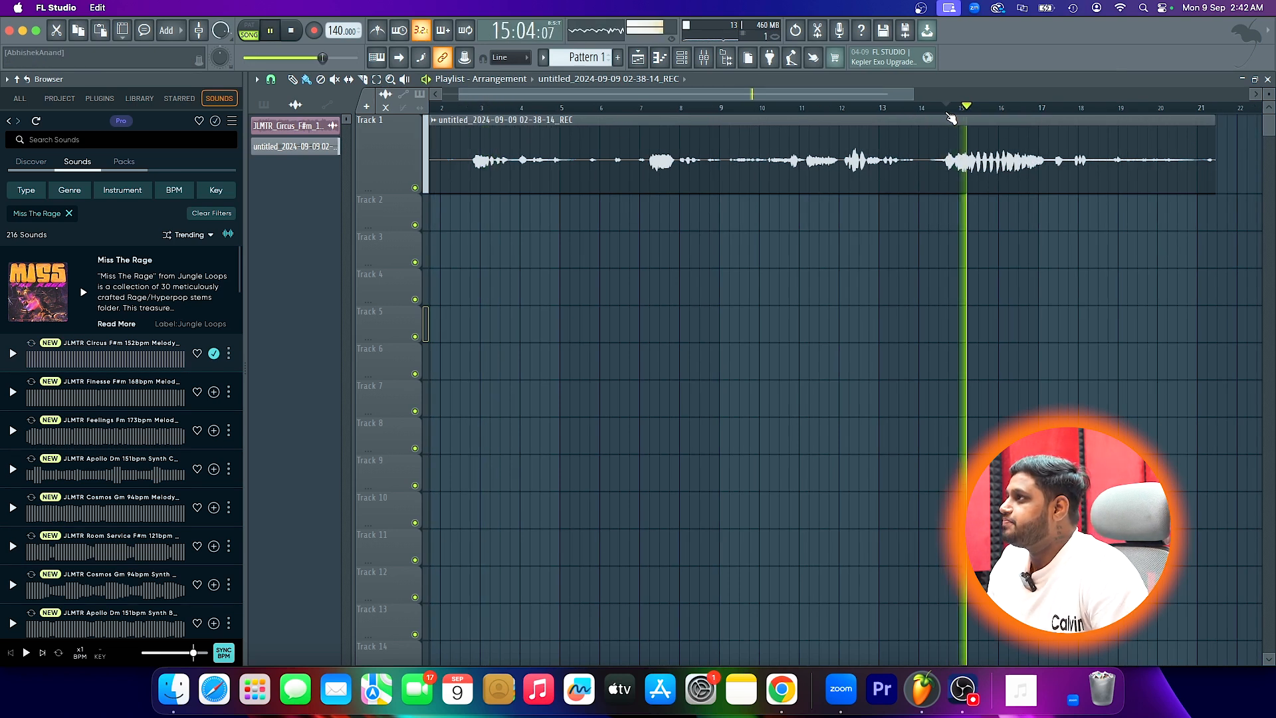
{"action": "key", "text": "space"}
- Play the passage starting around bar 7 and enlarge Track 1's height to show the clip's waveform in more detail
{"action": "left_click", "coordinate": [662, 106]}
{"action": "key", "text": "space"}
{"action": "left_click", "coordinate": [649, 108]}
{"action": "key", "text": "space"}
{"action": "key", "text": "space"}
{"action": "key", "text": "space"}
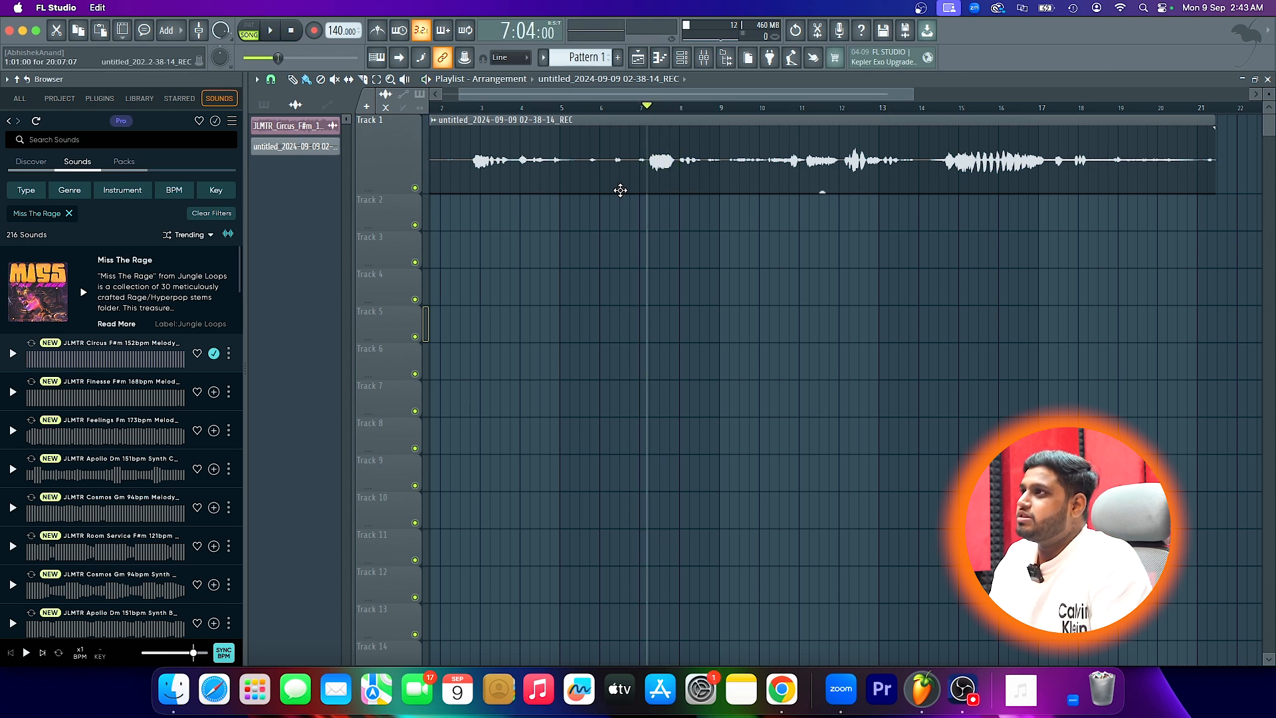
{"action": "left_click_drag", "start_coordinate": [392, 195], "coordinate": [401, 315]}
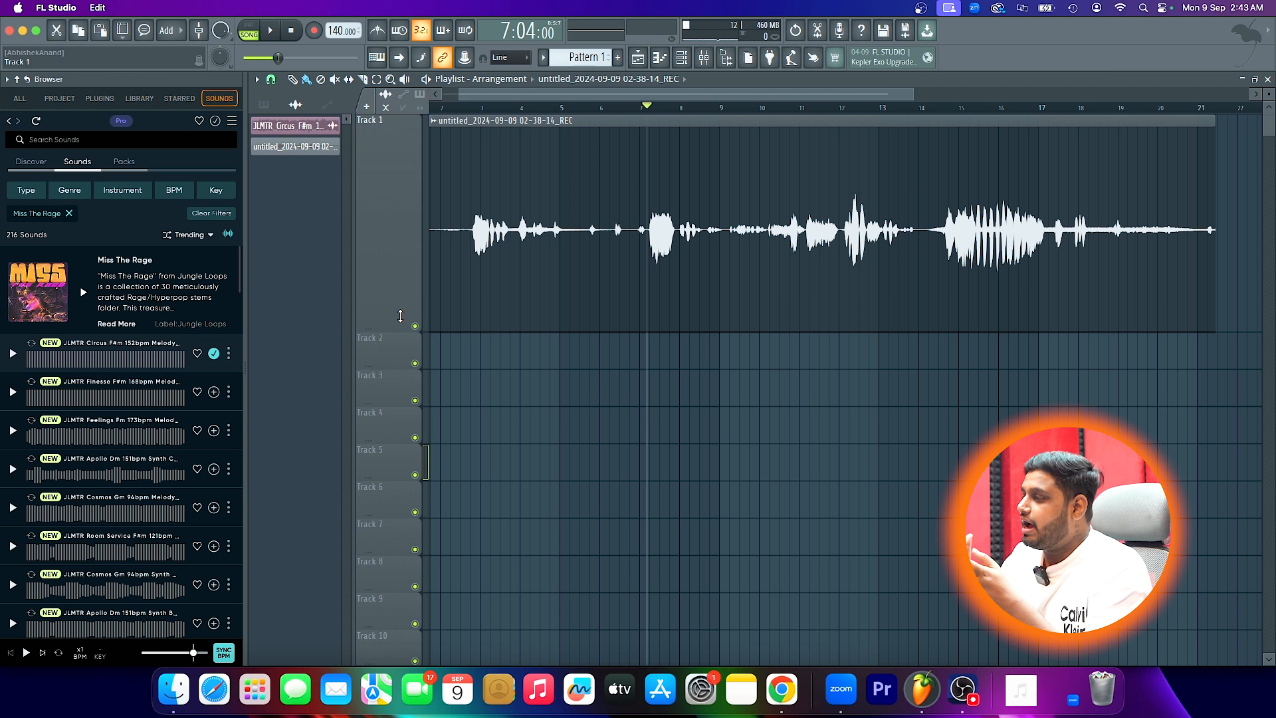
- Try compressing the Vocals track with Fruity Limiter in COMP mode, lowering the threshold and raising the ratio, and play it back
{"action": "left_click", "coordinate": [704, 59]}
{"action": "left_click", "coordinate": [703, 59]}
{"action": "left_click", "coordinate": [704, 59]}
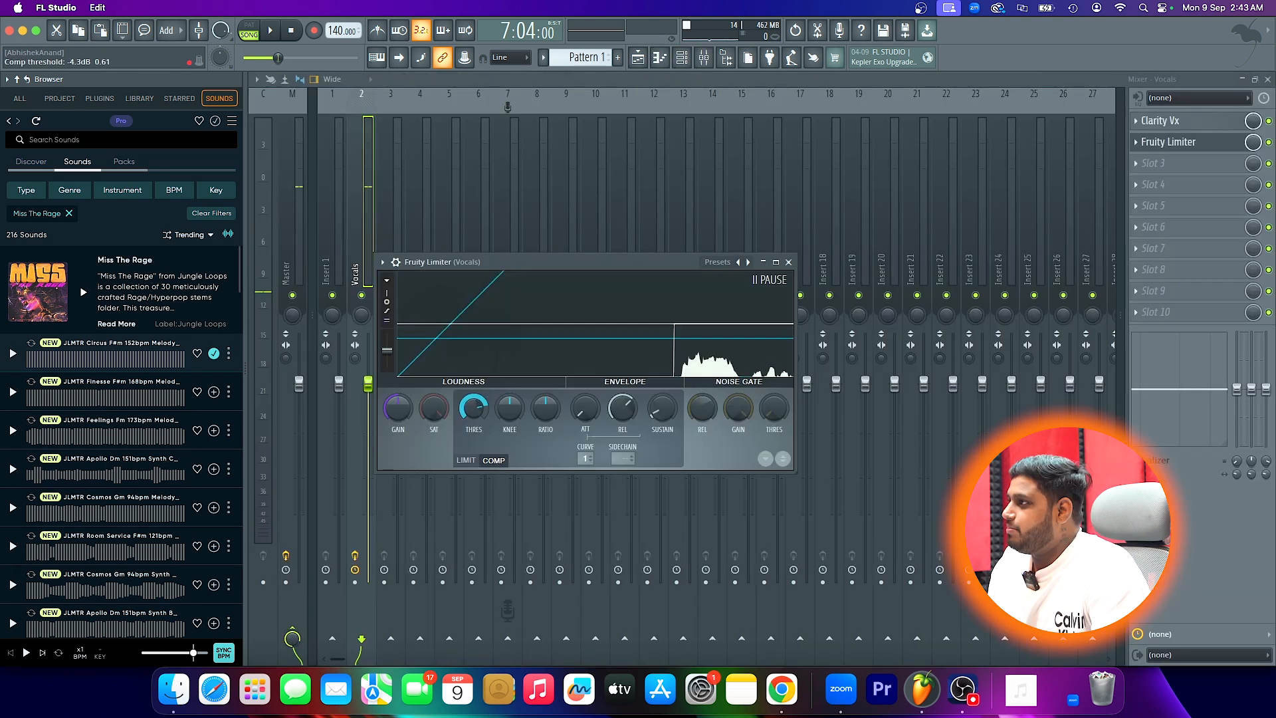
{"action": "left_click_drag", "start_coordinate": [562, 407], "coordinate": [562, 386]}
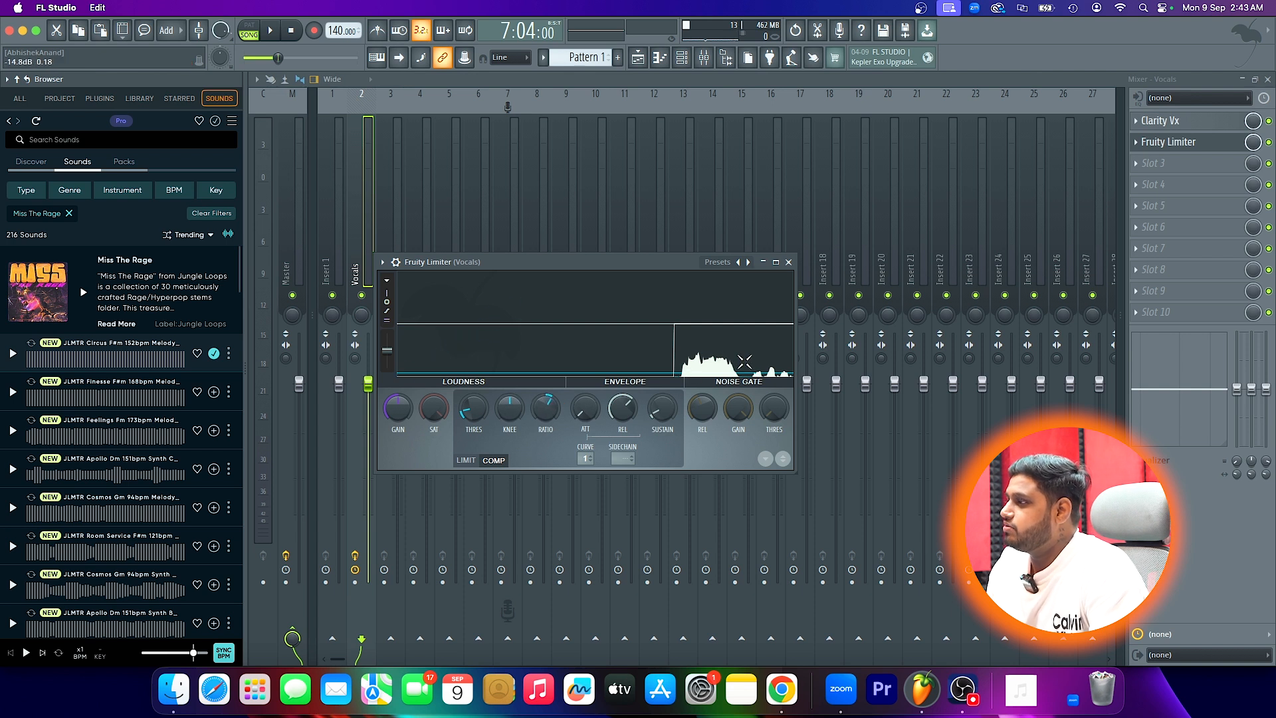
{"action": "key", "text": "space"}
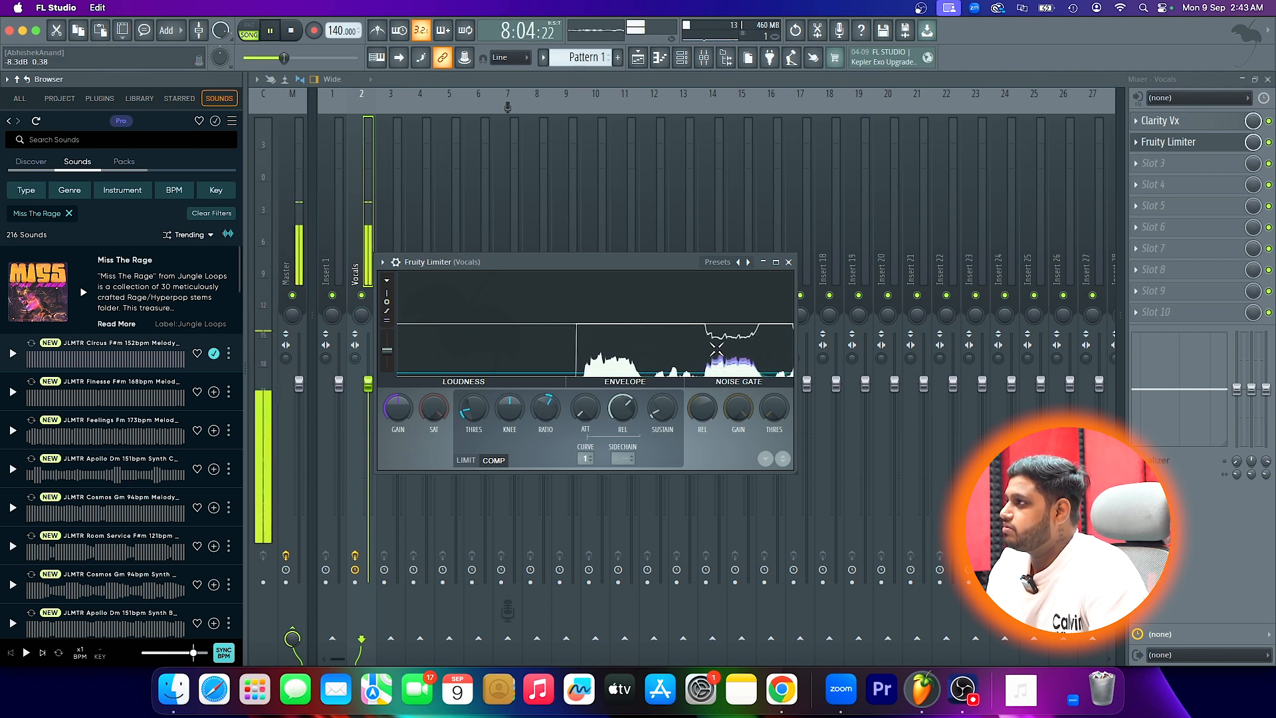
{"action": "key", "text": "space"}
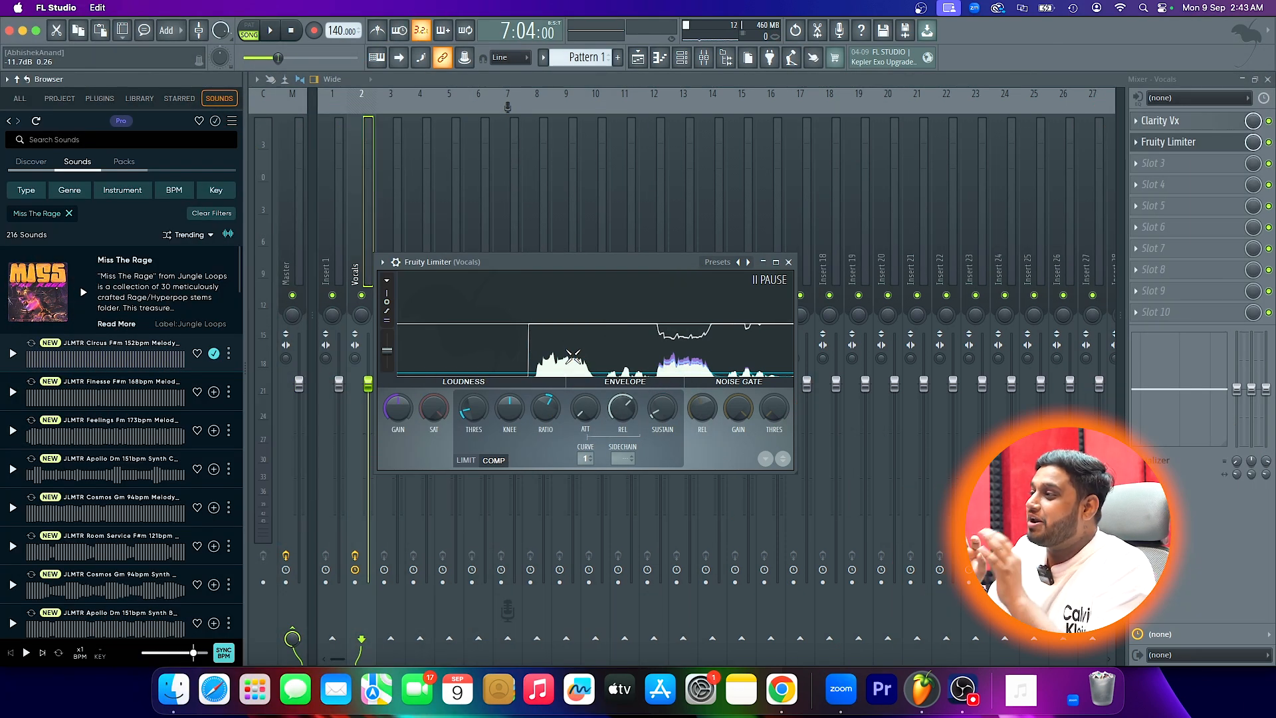
- Delete Fruity Limiter from the second effect slot of the Vocals track
{"action": "left_click", "coordinate": [790, 262]}
{"action": "left_click", "coordinate": [1144, 143]}
{"action": "left_click", "coordinate": [1154, 176]}
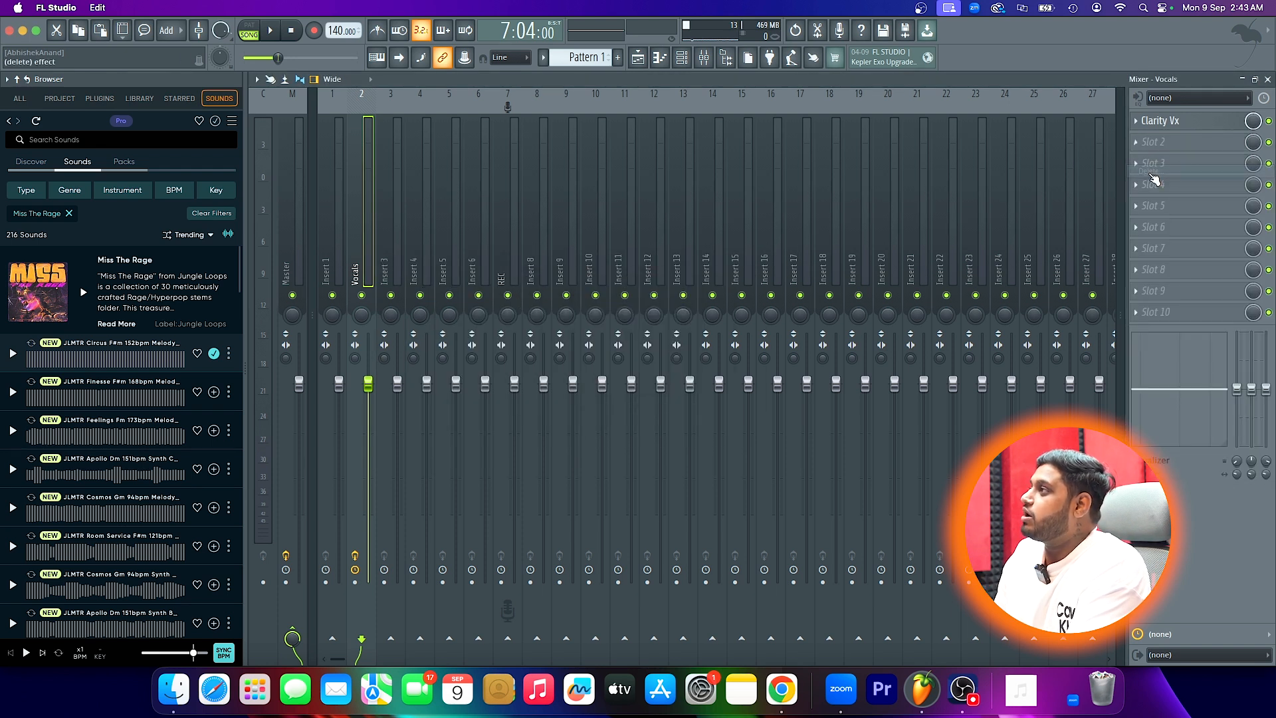
- Load Patcher into the second effect slot of the Vocals track and select its Youlean Vocal Rider preset
{"action": "left_click", "coordinate": [1144, 142]}
{"action": "left_click", "coordinate": [899, 39]}
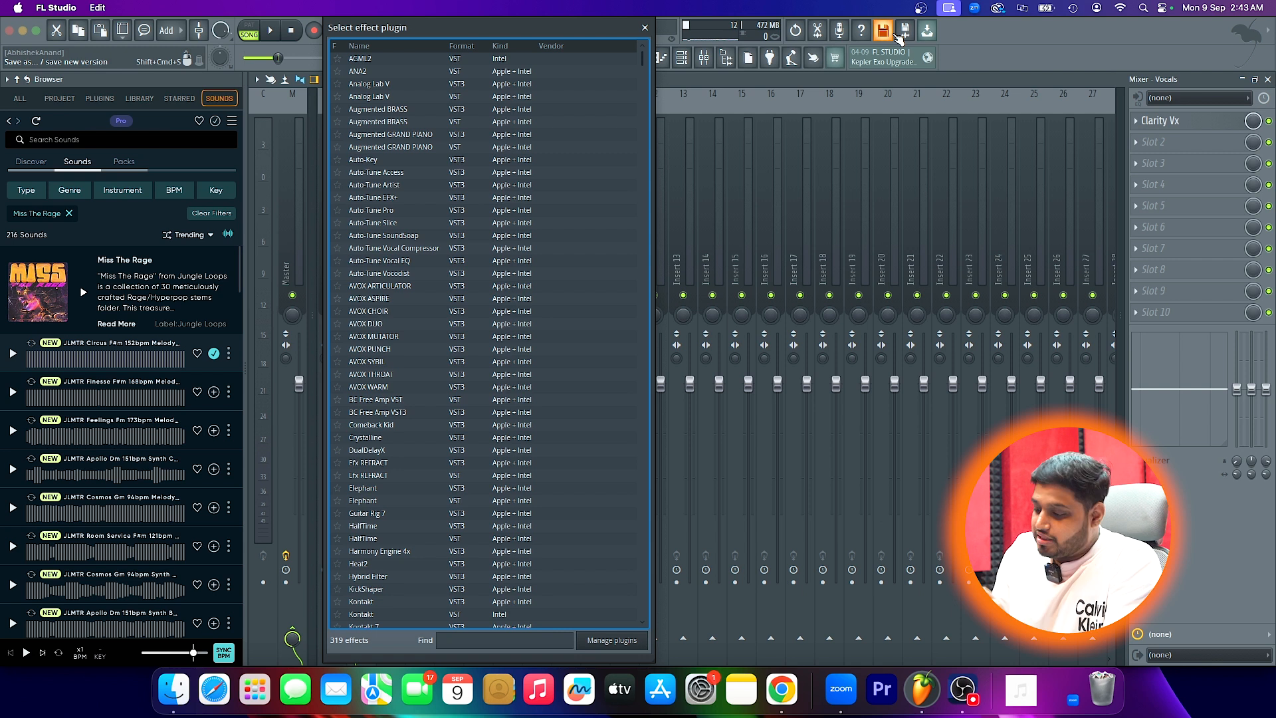
{"action": "type", "text": "patc"}
{"action": "key", "text": "Return"}
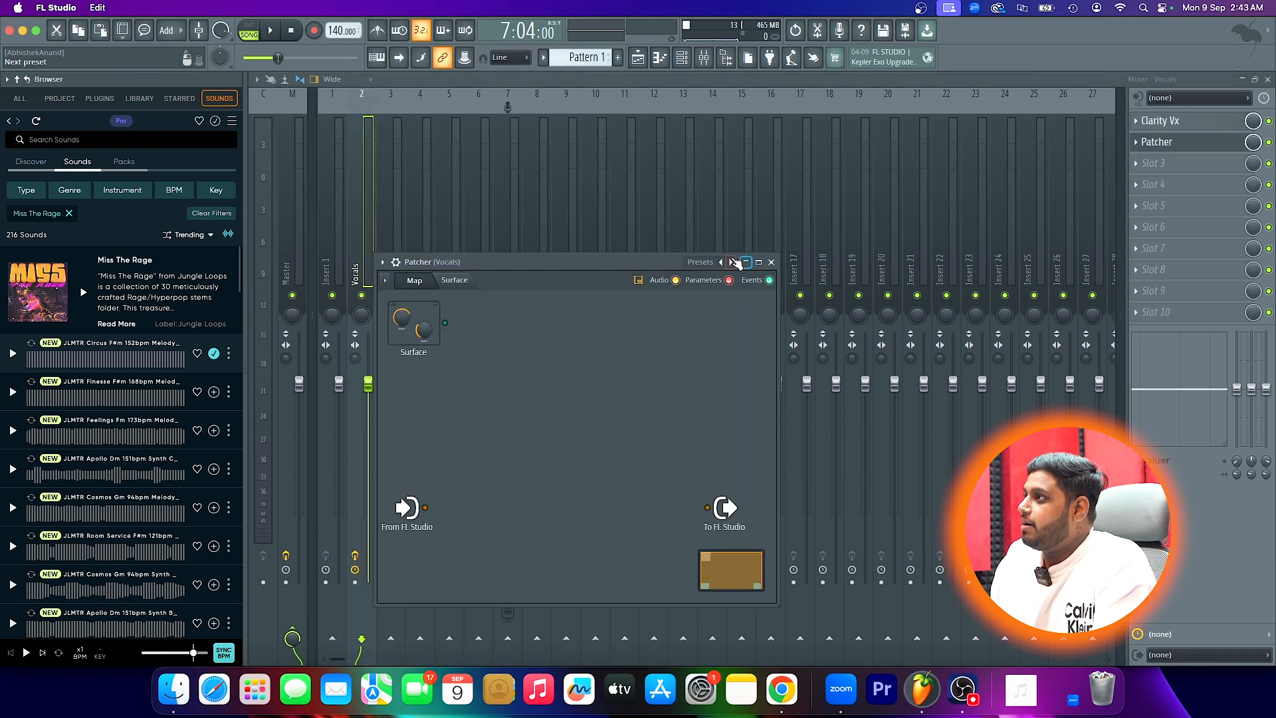
{"action": "left_click", "coordinate": [724, 263]}
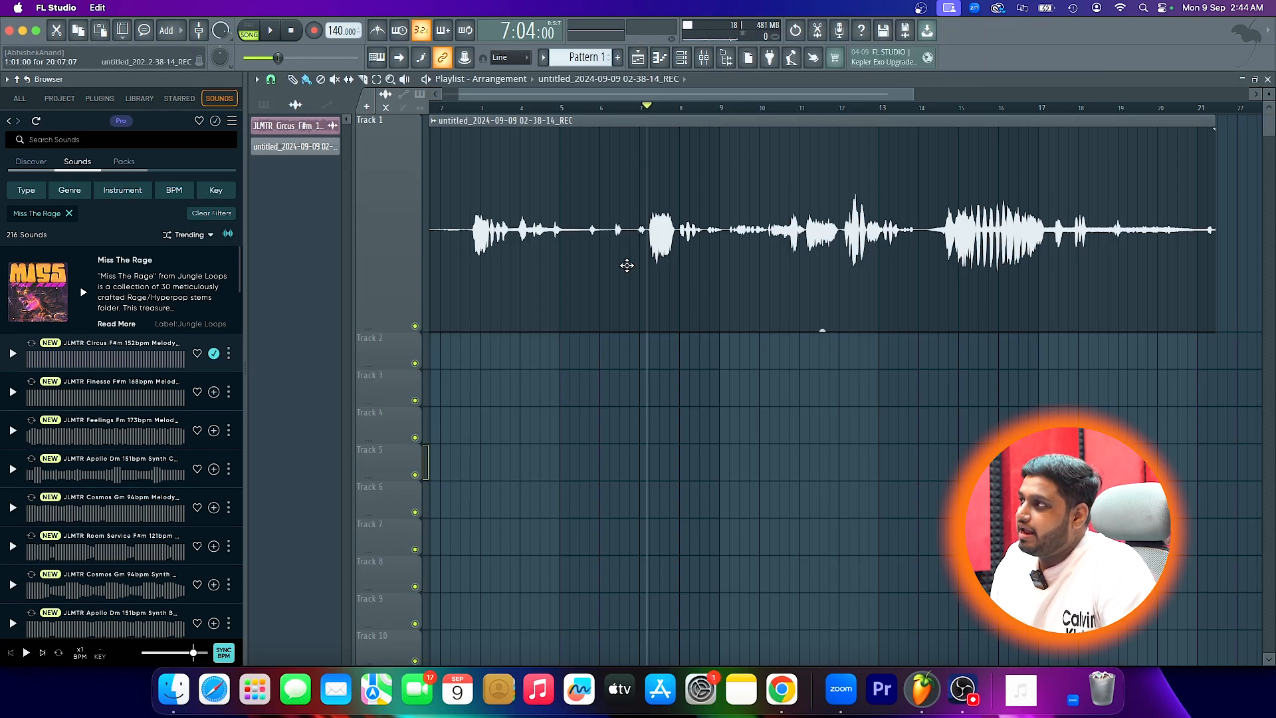
- Try slicing out the loud peak near bar 12 of the vocal clip and adjusting that piece's level, and undo the slices
{"action": "scroll", "coordinate": [837, 251], "scroll_direction": "up", "scroll_amount": 5}
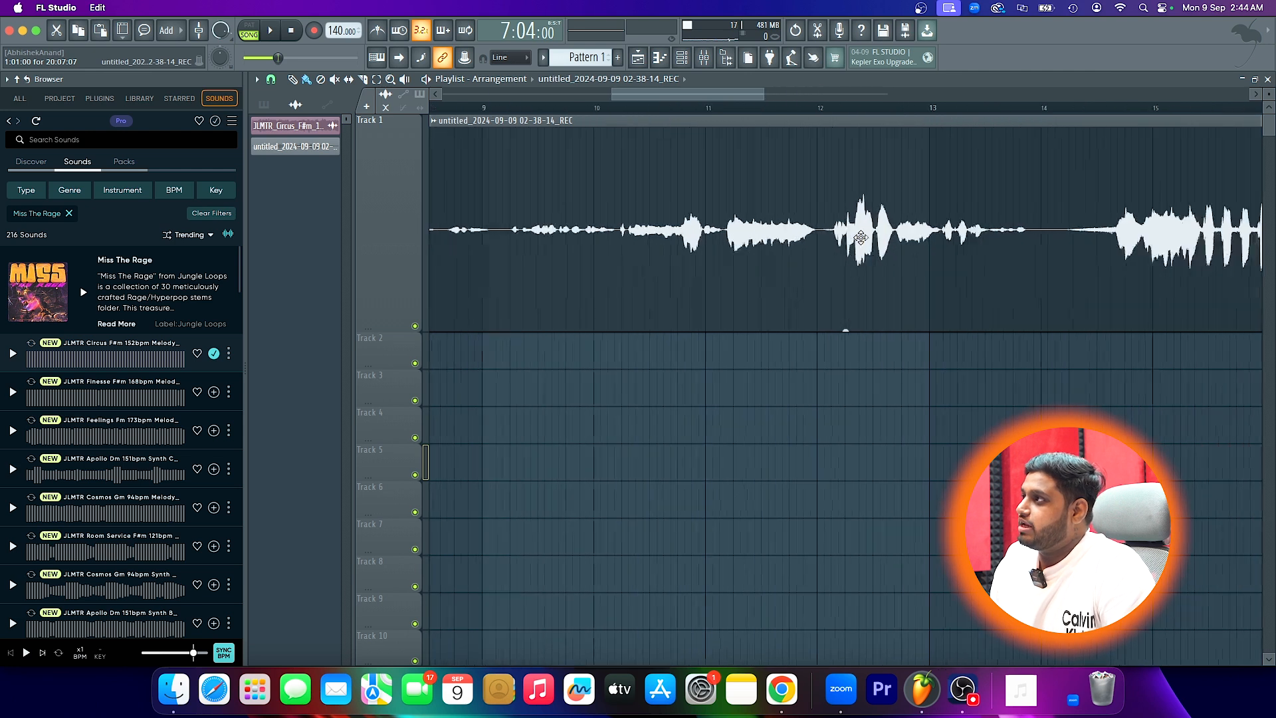
{"action": "left_click", "coordinate": [363, 80]}
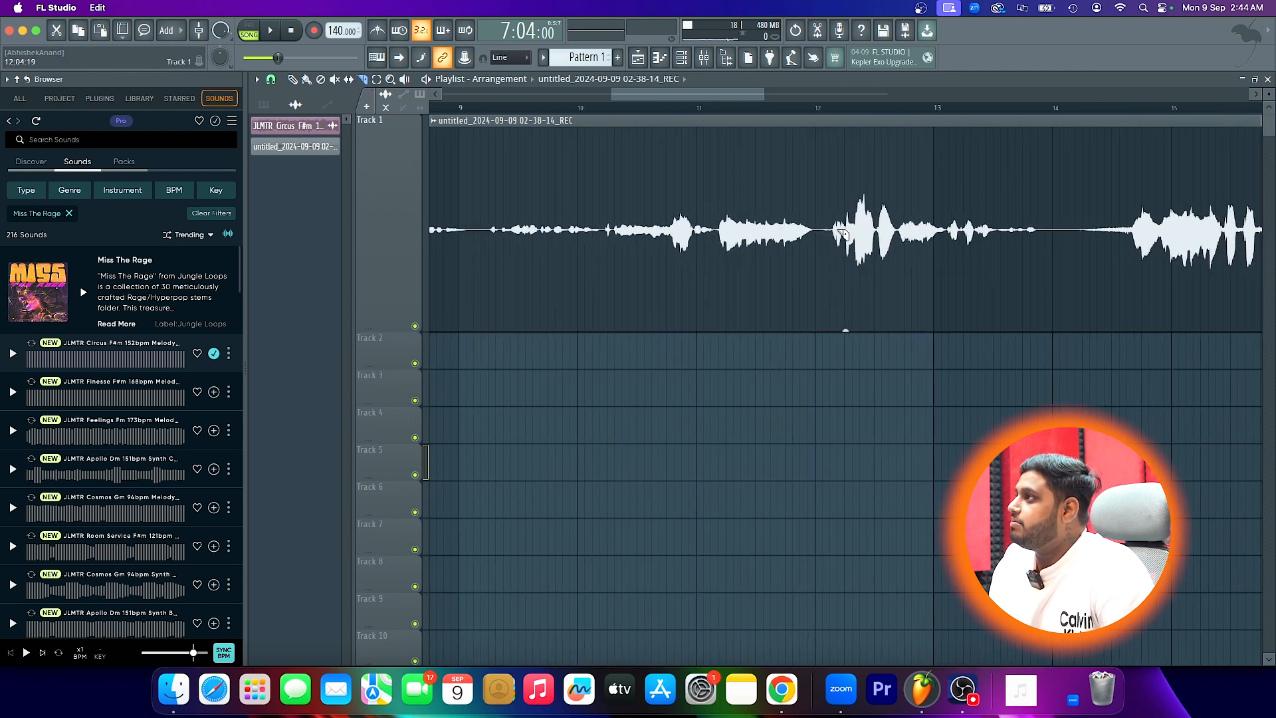
{"action": "left_click", "coordinate": [852, 266]}
{"action": "left_click", "coordinate": [874, 286]}
{"action": "left_click_drag", "start_coordinate": [863, 329], "coordinate": [863, 347]}
{"action": "scroll", "coordinate": [864, 277], "scroll_direction": "down", "scroll_amount": 5}
{"action": "key", "text": "super+z"}
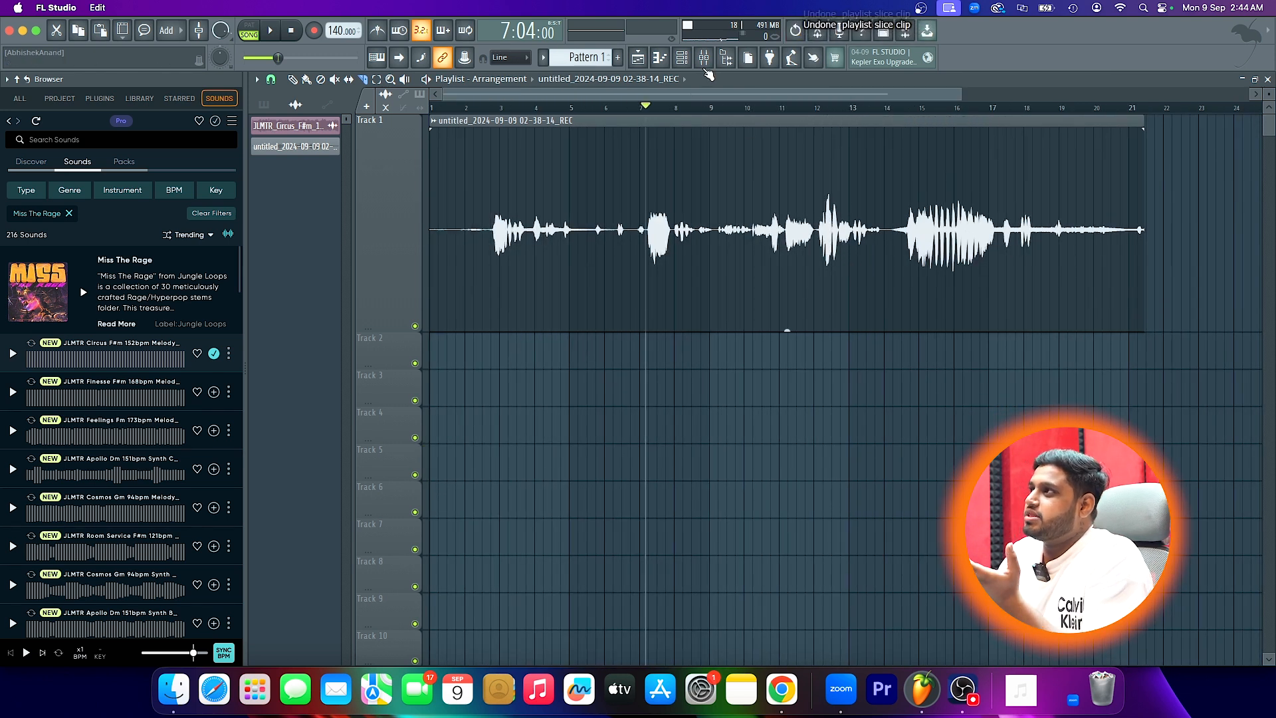
- Examine the Youlean Vocal Rider controls of Patcher on the Vocals track and close its window
{"action": "left_click", "coordinate": [703, 58]}
{"action": "left_click", "coordinate": [1158, 141]}
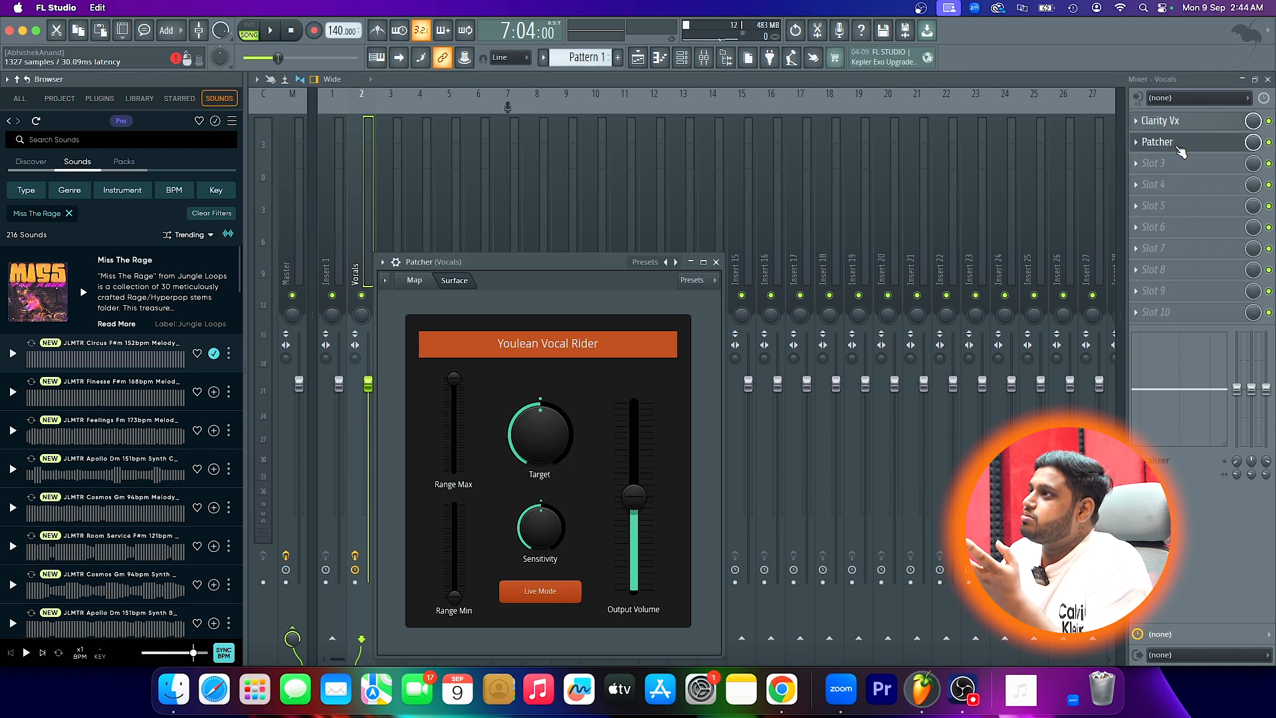
{"action": "left_click_drag", "start_coordinate": [545, 262], "coordinate": [548, 196]}
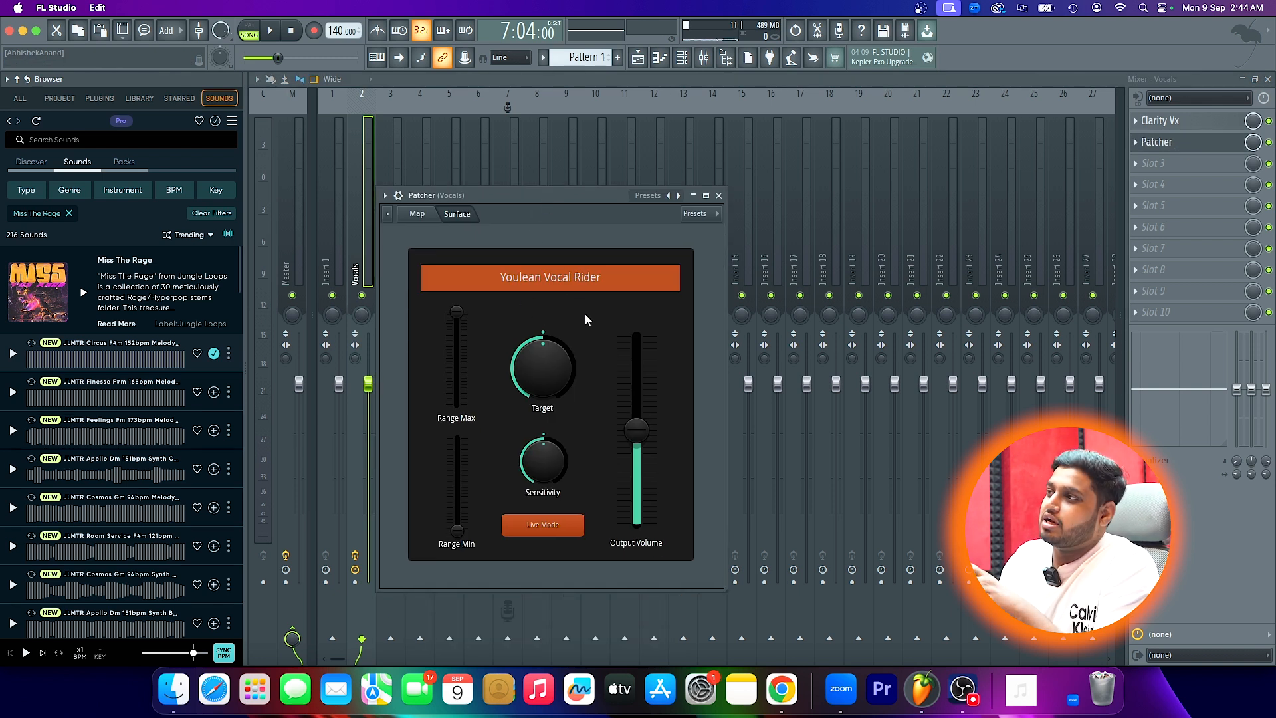
{"action": "left_click", "coordinate": [718, 196]}
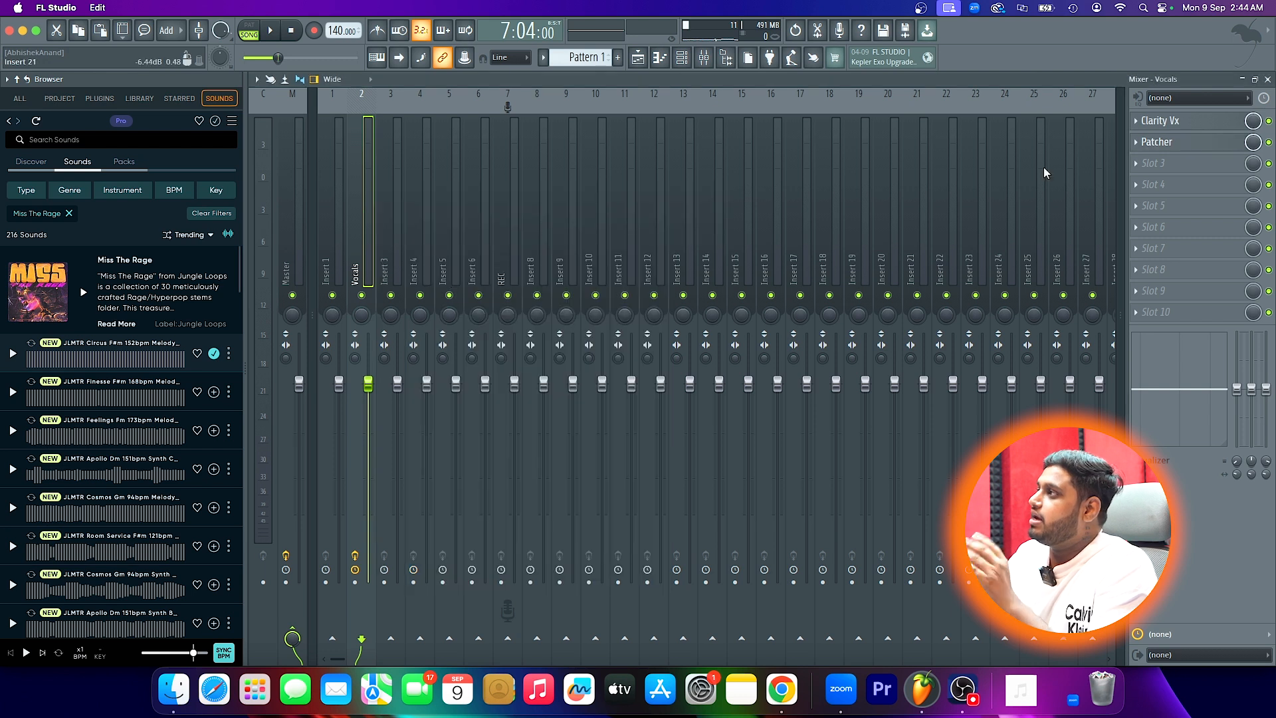
- Load the Waves Vocal Rider (WaveShell1-VST3 15.0) into the third effect slot of the Vocals track
{"action": "left_click", "coordinate": [1154, 163]}
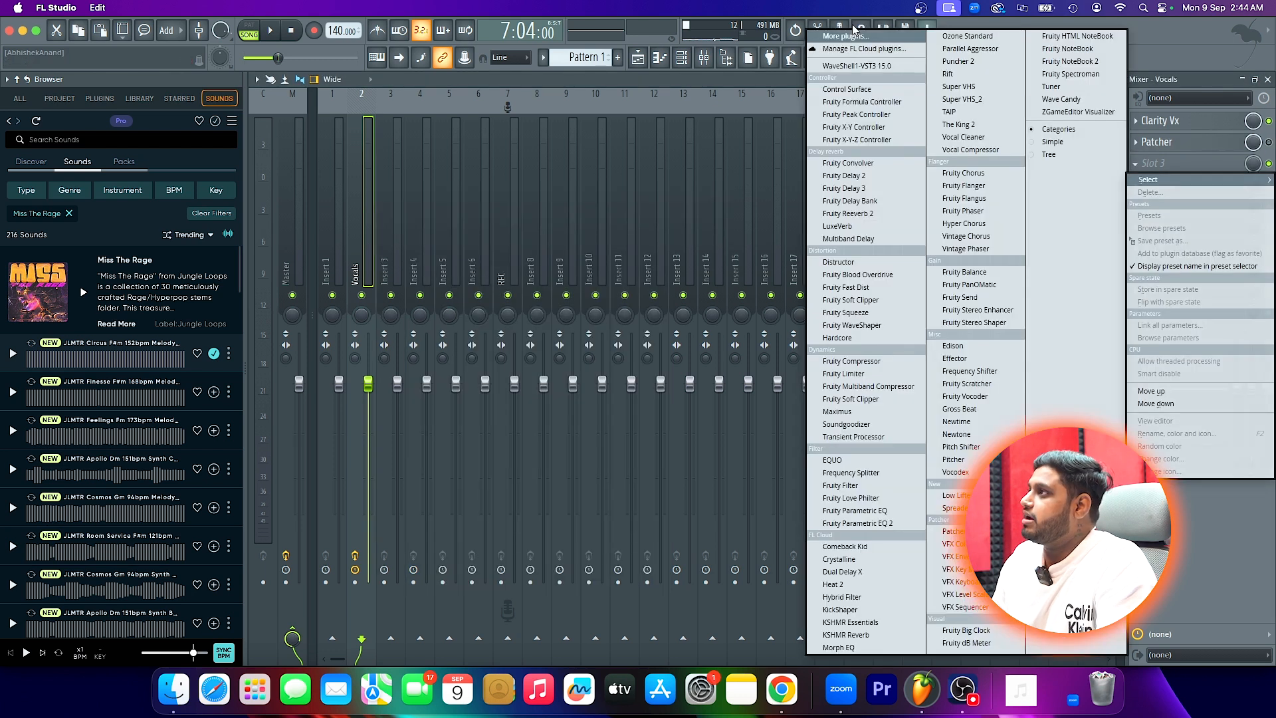
{"action": "left_click", "coordinate": [854, 66]}
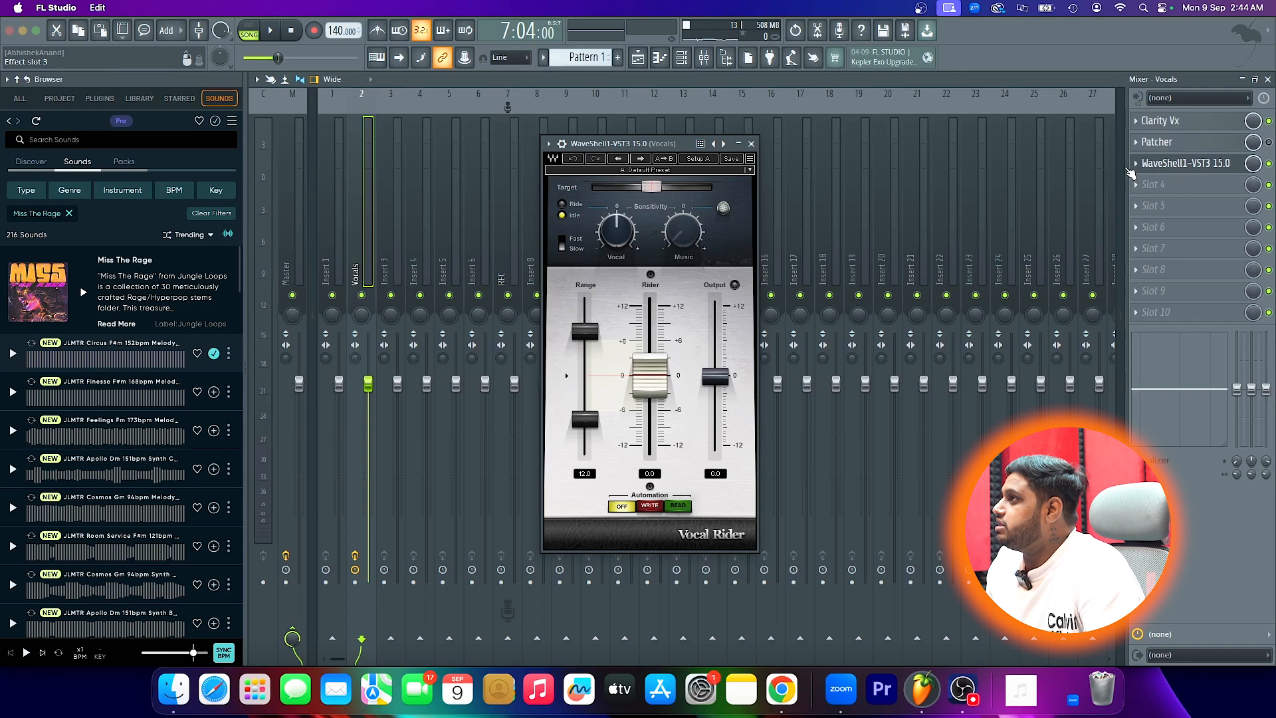
{"action": "left_click", "coordinate": [547, 144]}
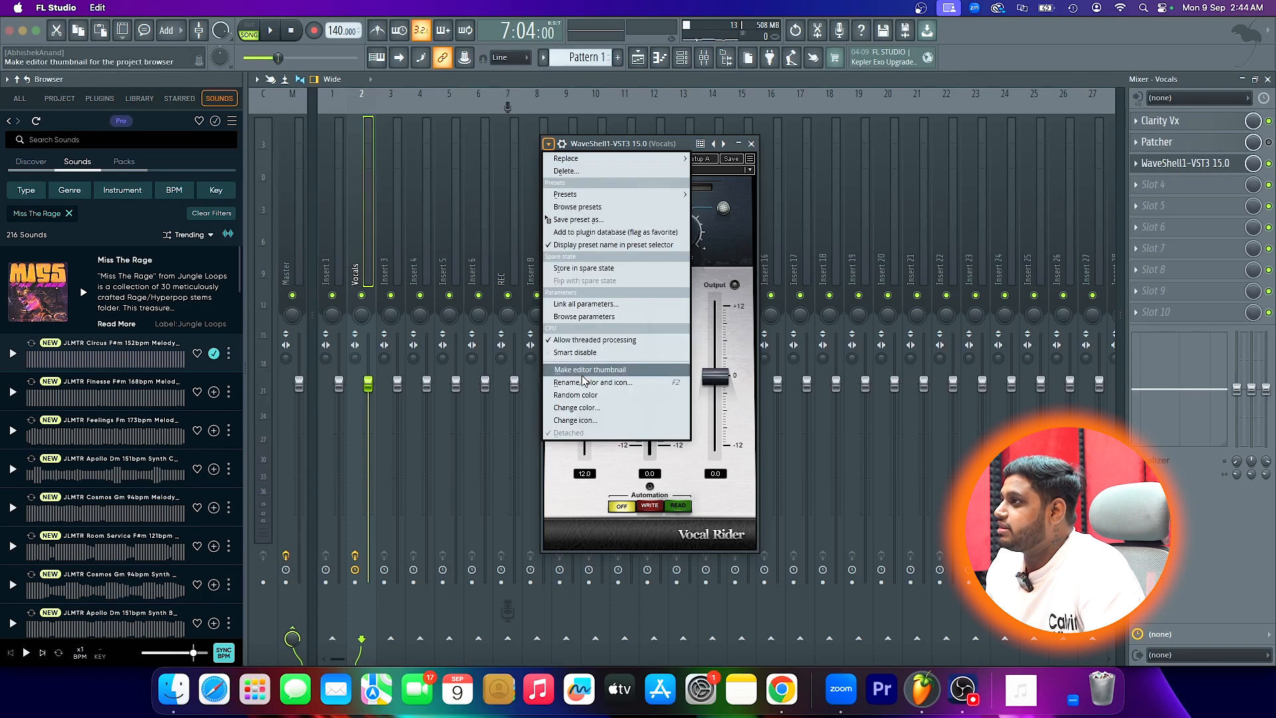
{"action": "left_click", "coordinate": [598, 417]}
{"action": "left_click", "coordinate": [895, 315]}
{"action": "left_click", "coordinate": [887, 242]}
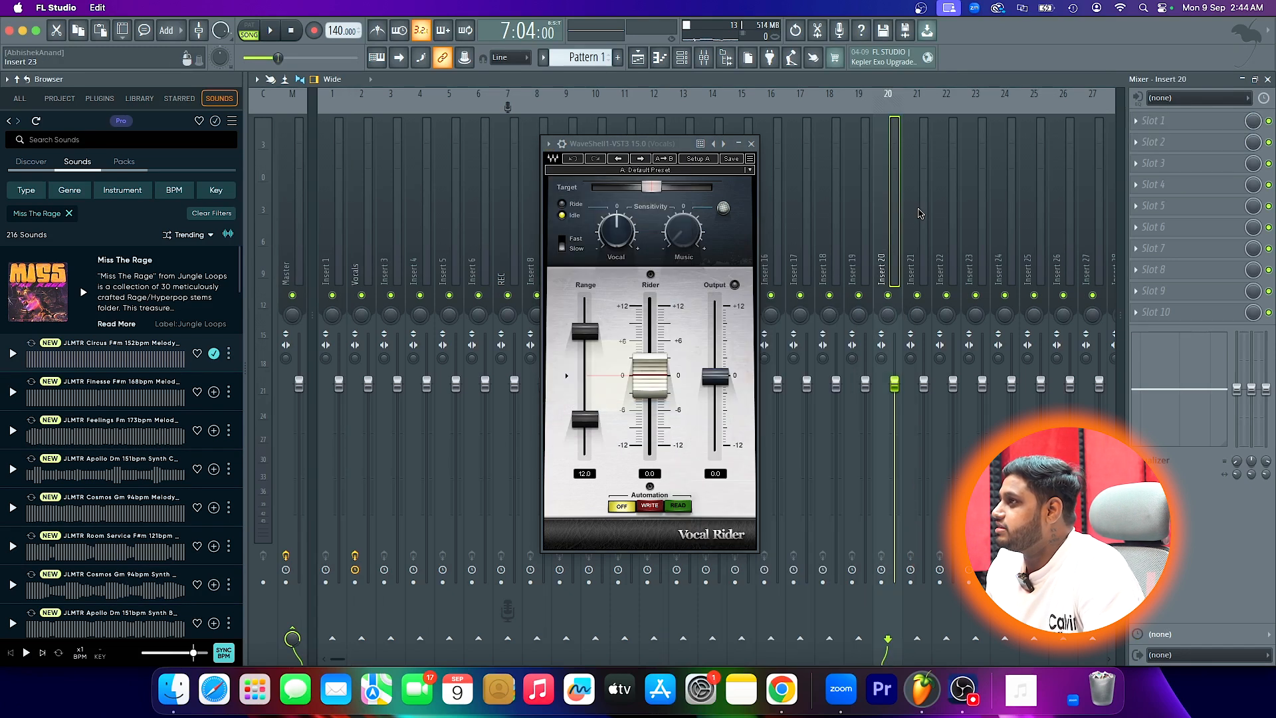
- Compare the range controls of the Waves Vocal Rider with those of Patcher's Youlean Vocal Rider side by side
{"action": "left_click", "coordinate": [1158, 142]}
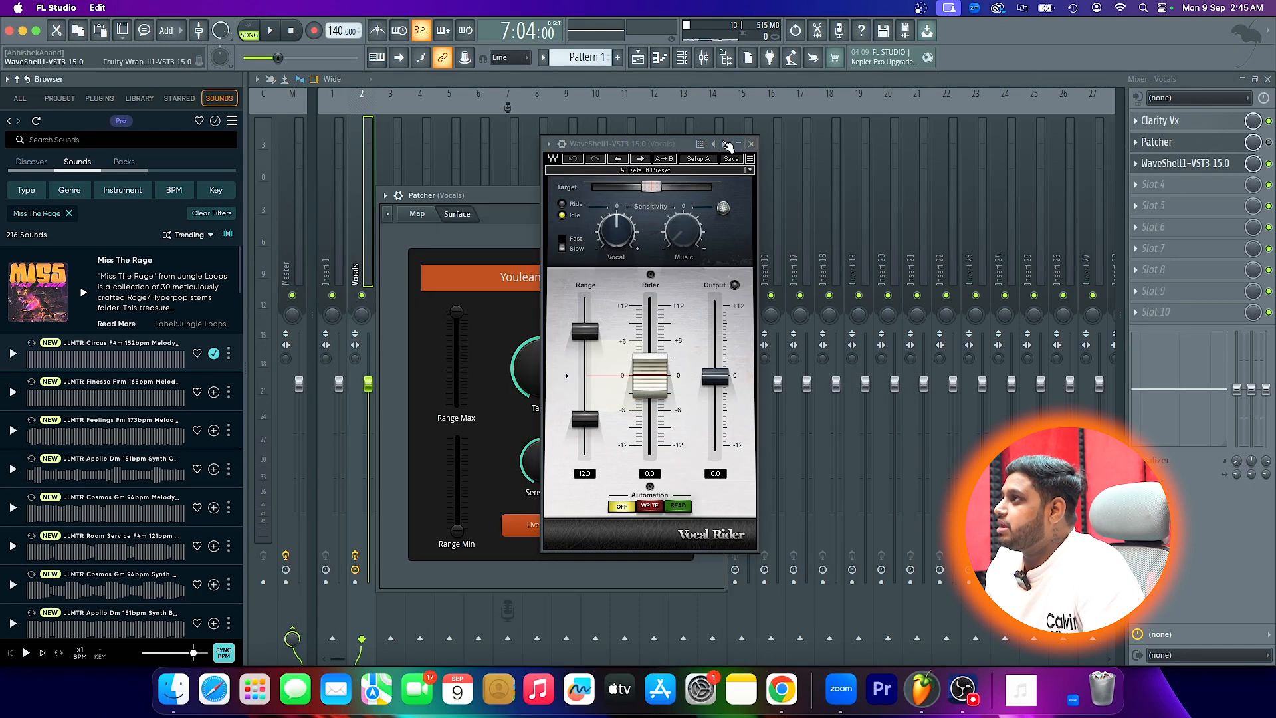
{"action": "left_click_drag", "start_coordinate": [728, 145], "coordinate": [932, 158]}
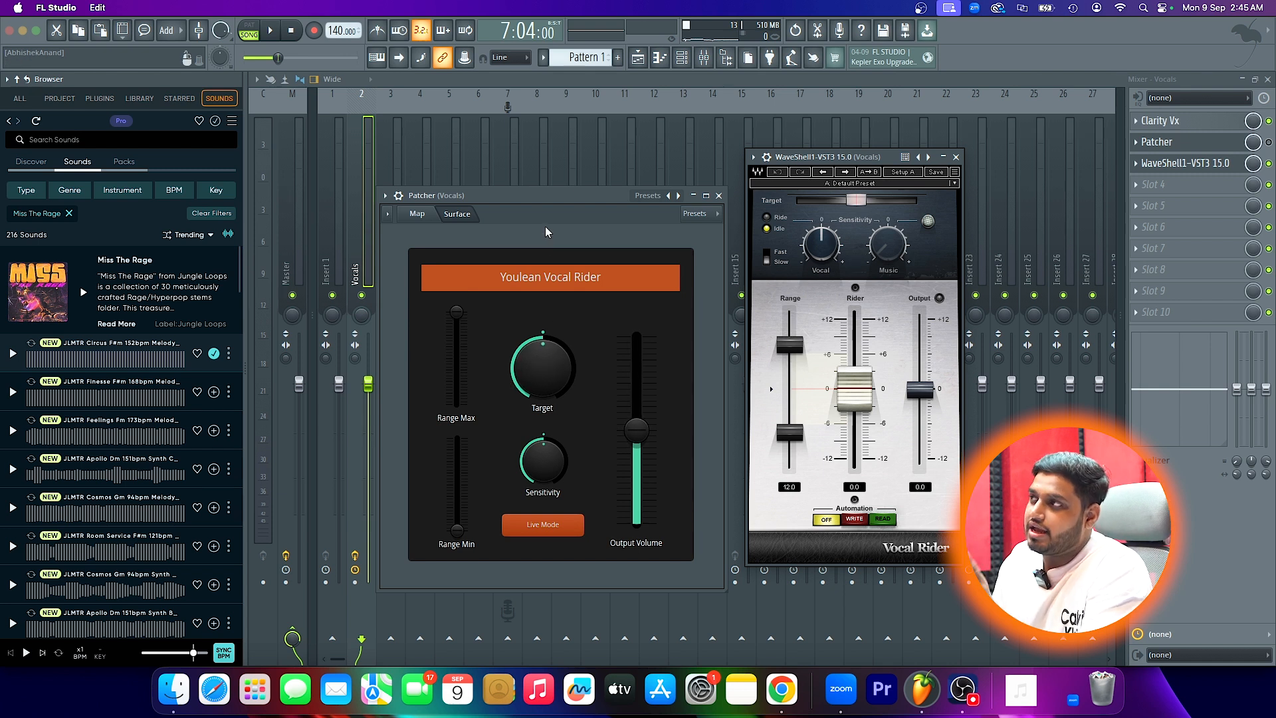
{"action": "left_click", "coordinate": [542, 201]}
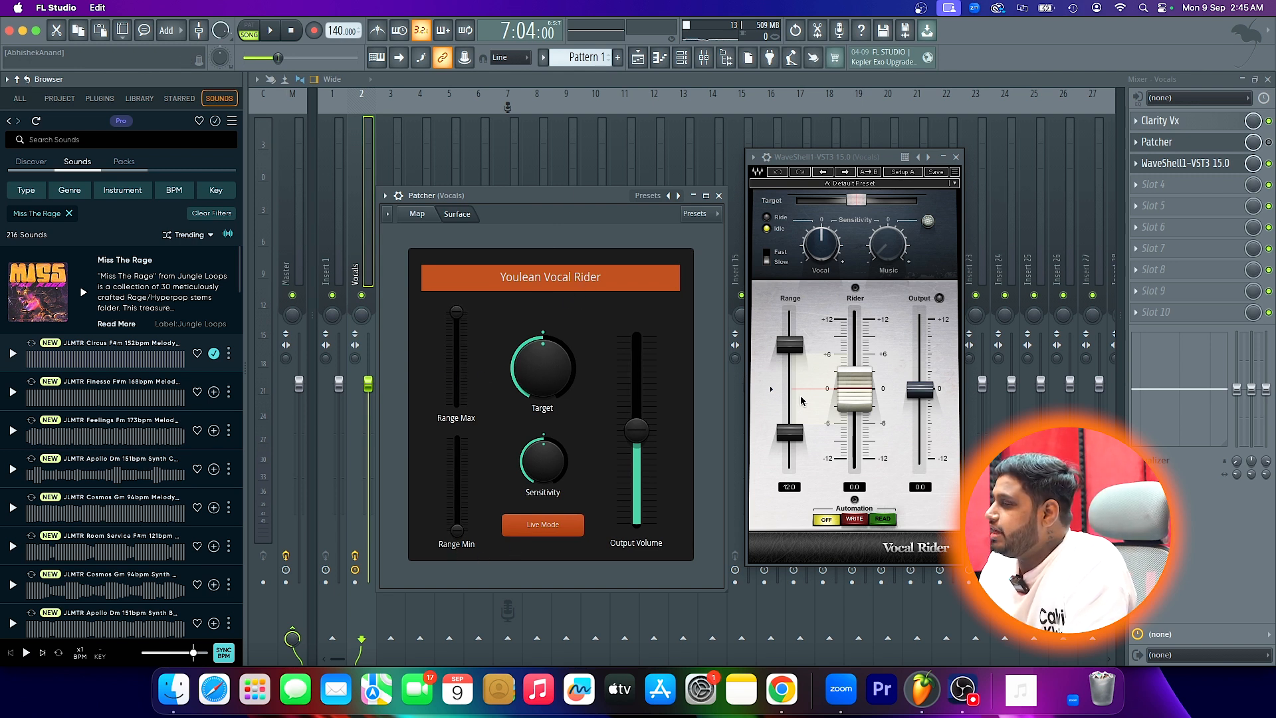
{"action": "left_click_drag", "start_coordinate": [796, 340], "coordinate": [795, 345]}
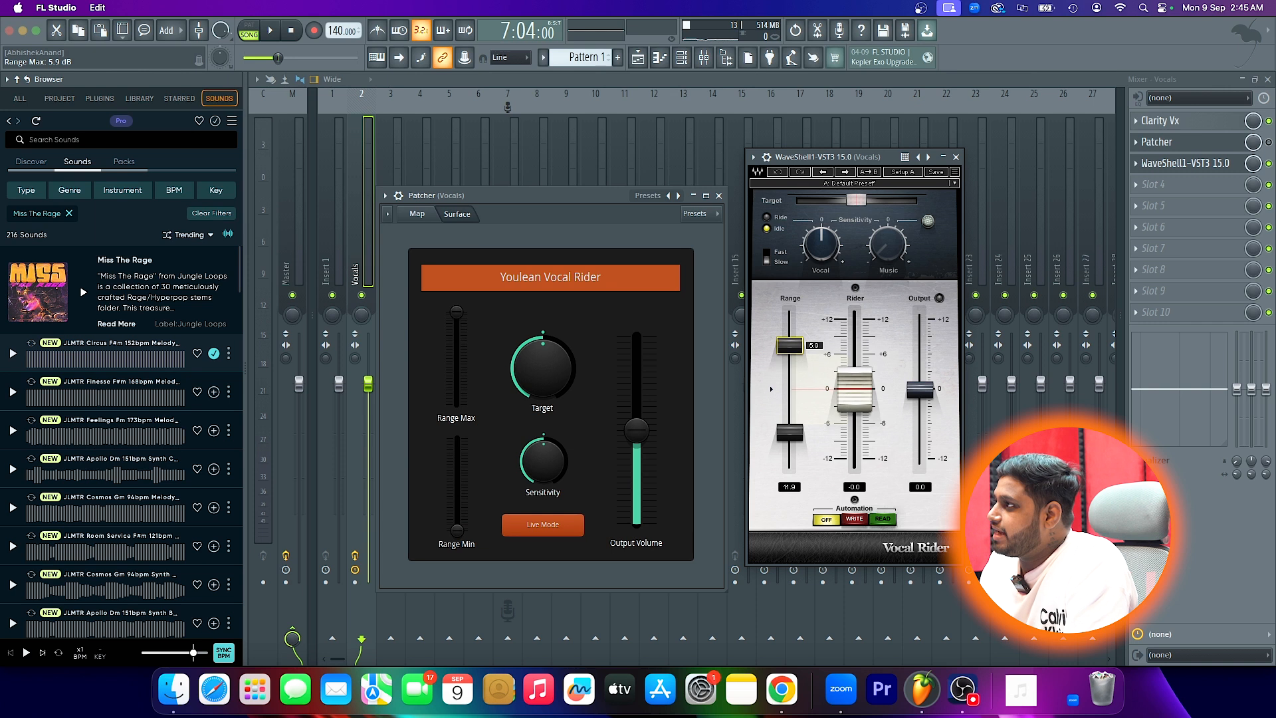
{"action": "left_click_drag", "start_coordinate": [457, 530], "coordinate": [456, 526]}
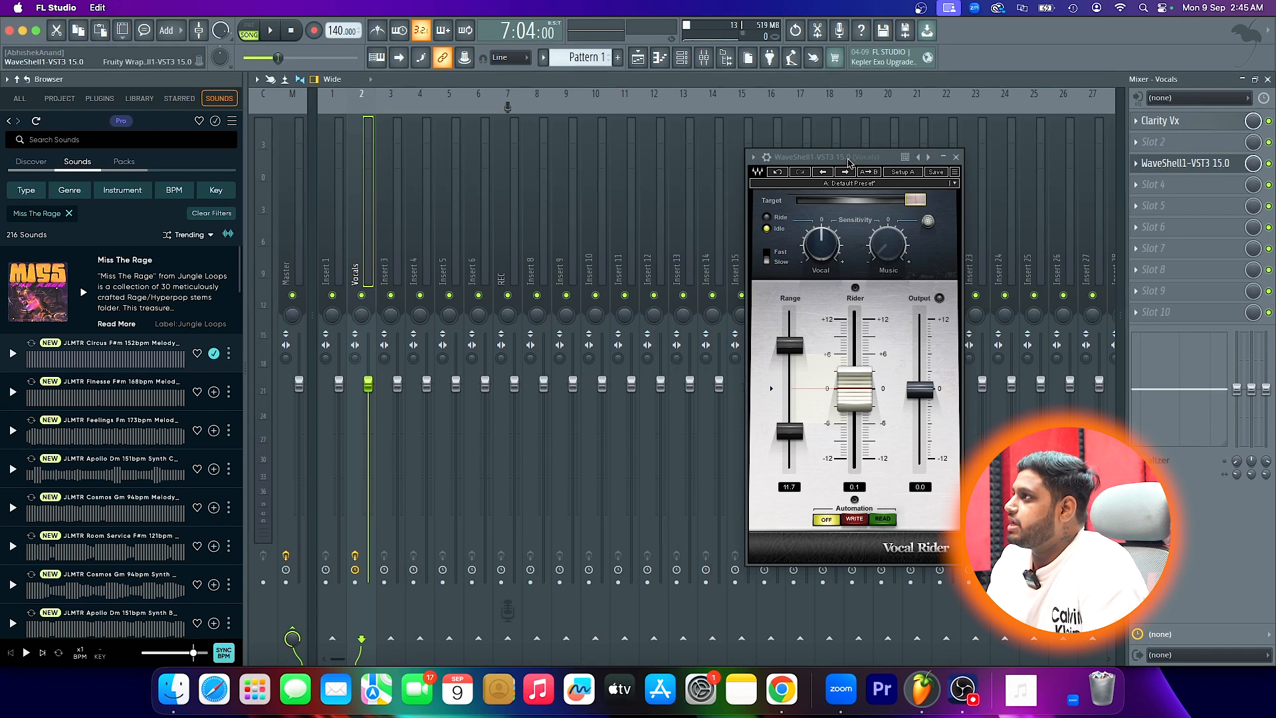
- Lower the Waves Vocal Rider's target to -26 dB, playing the vocal before and after the change
{"action": "key", "text": "space"}
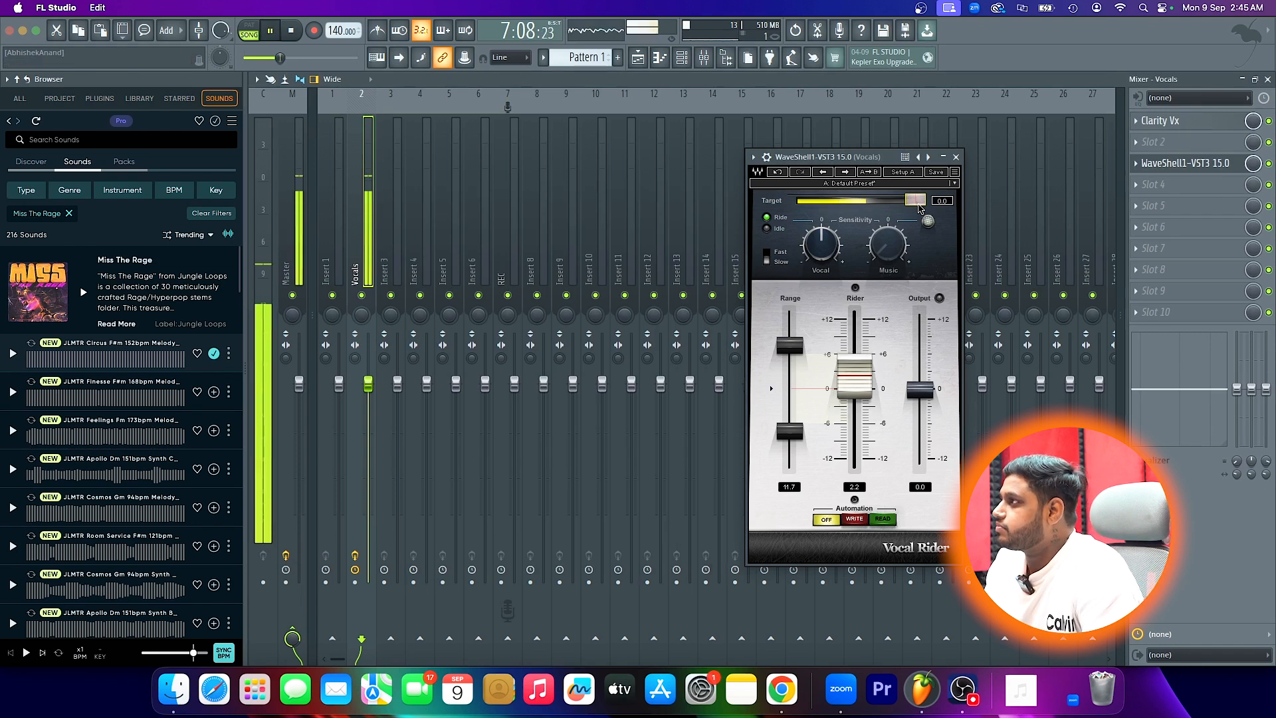
{"action": "key", "text": "space"}
{"action": "left_click_drag", "start_coordinate": [915, 201], "coordinate": [846, 200]}
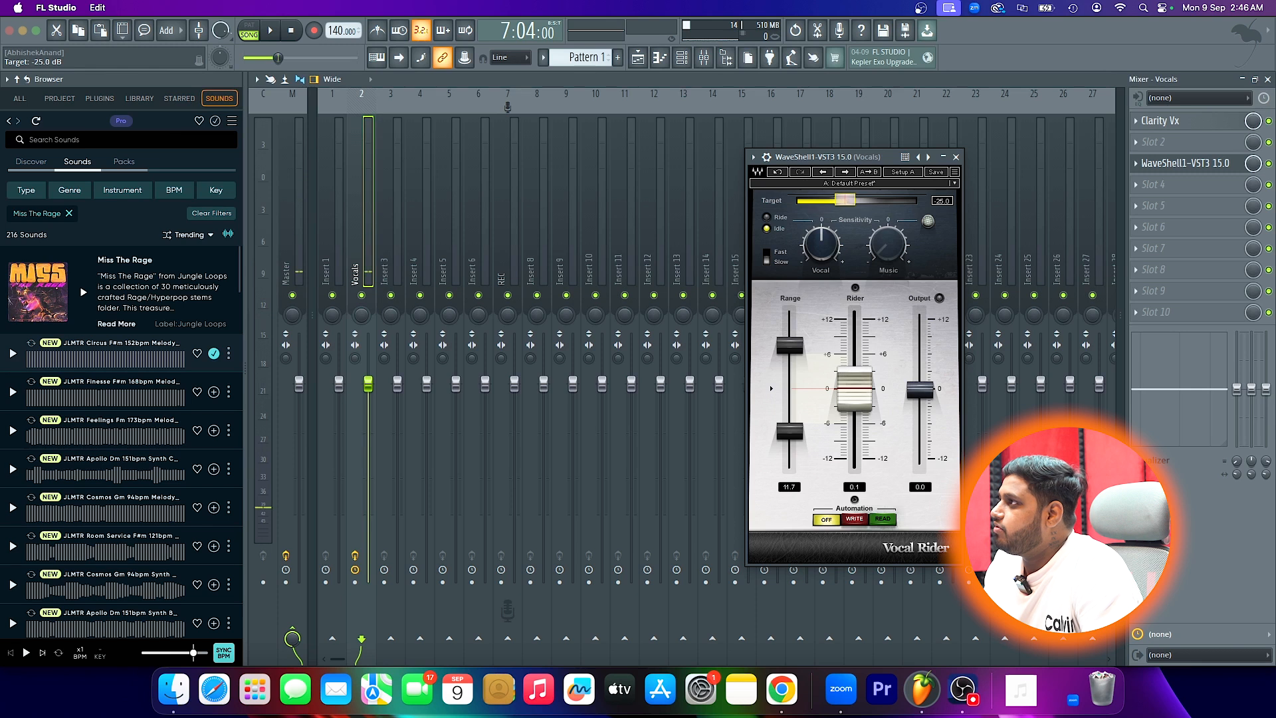
{"action": "key", "text": "space"}
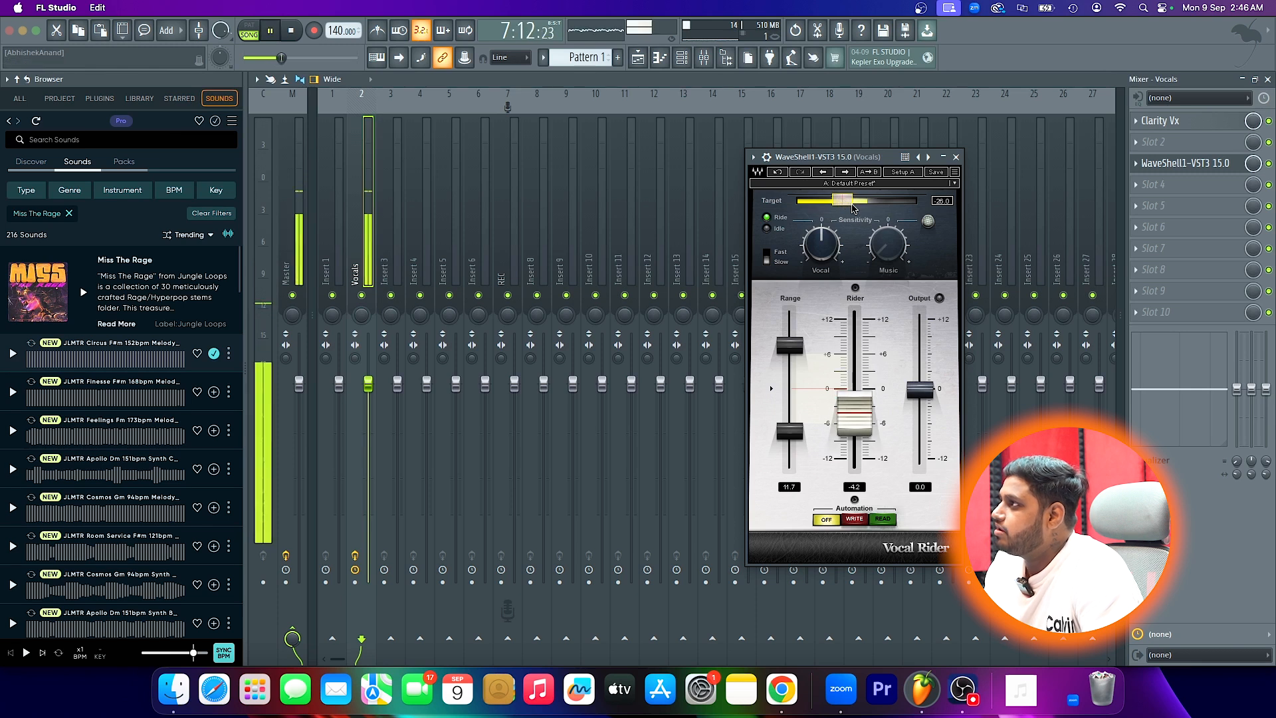
{"action": "key", "text": "space"}
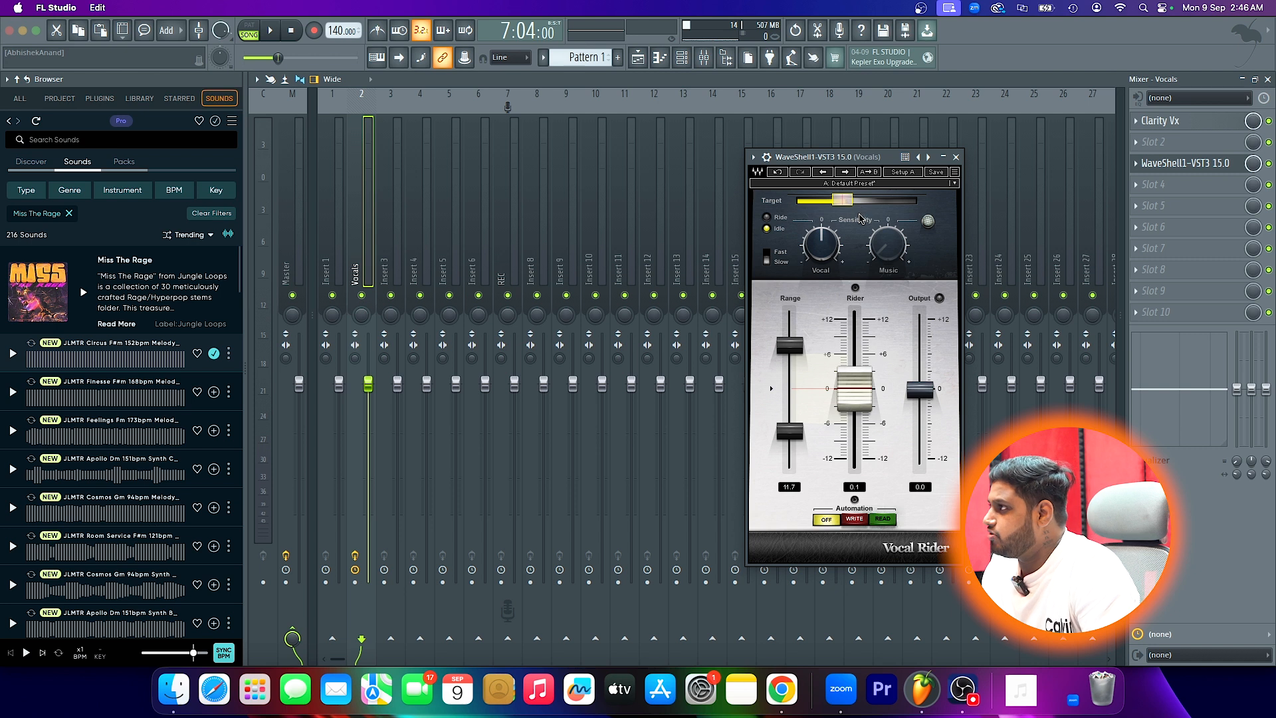
- Narrow the Vocal Rider's range to a maximum of 3.9 dB and a minimum of -3.0 dB
{"action": "left_click", "coordinate": [797, 348]}
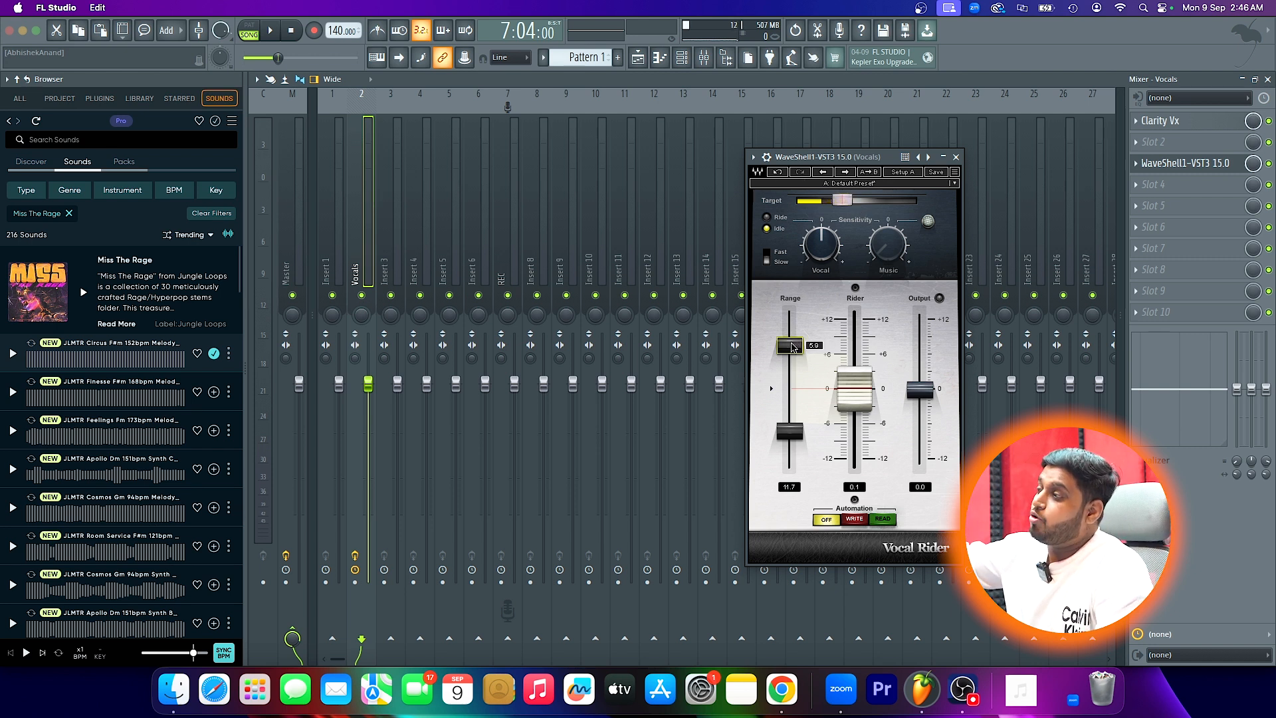
{"action": "left_click_drag", "start_coordinate": [794, 347], "coordinate": [791, 356]}
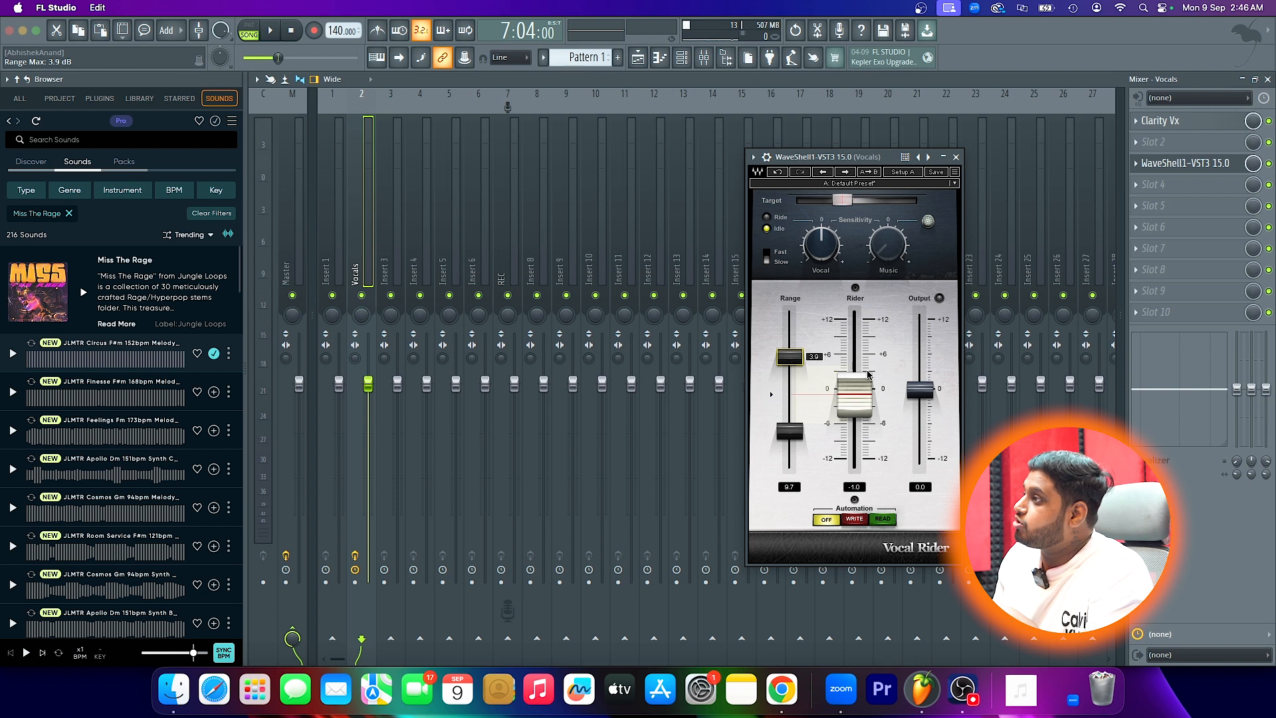
{"action": "left_click_drag", "start_coordinate": [485, 384], "coordinate": [486, 415]}
{"action": "left_click", "coordinate": [373, 249]}
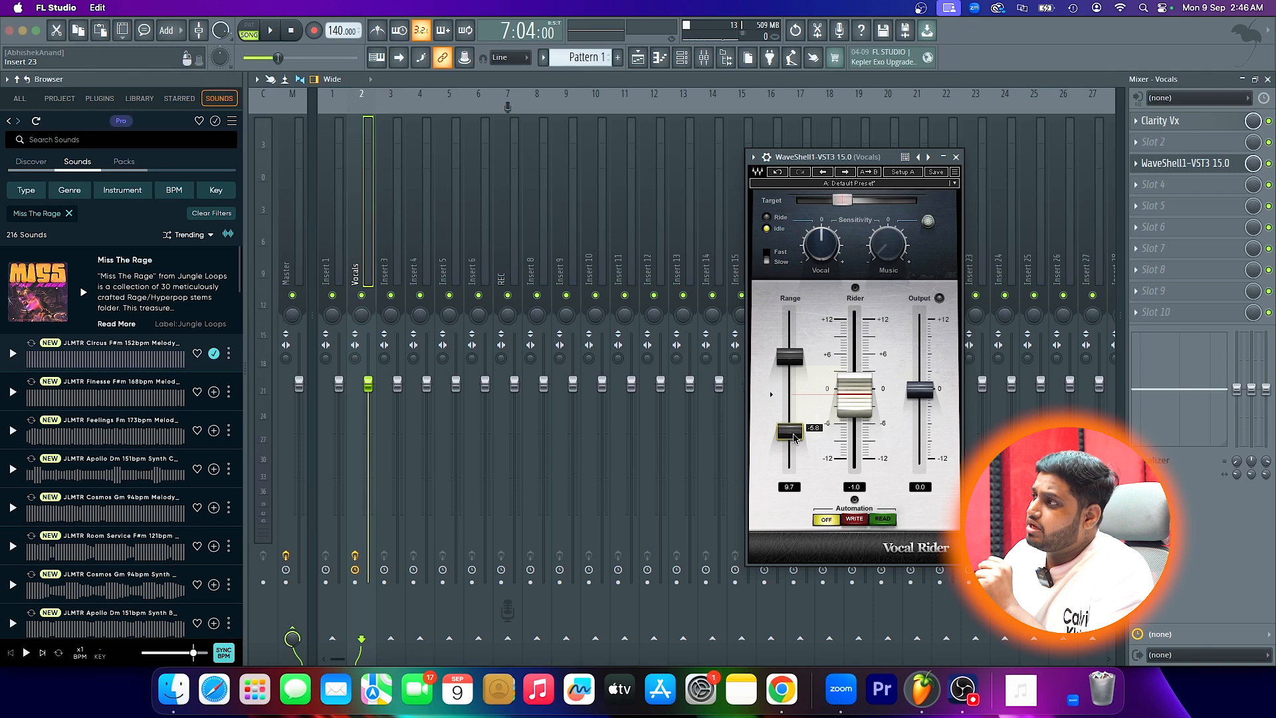
{"action": "left_click_drag", "start_coordinate": [790, 431], "coordinate": [790, 414]}
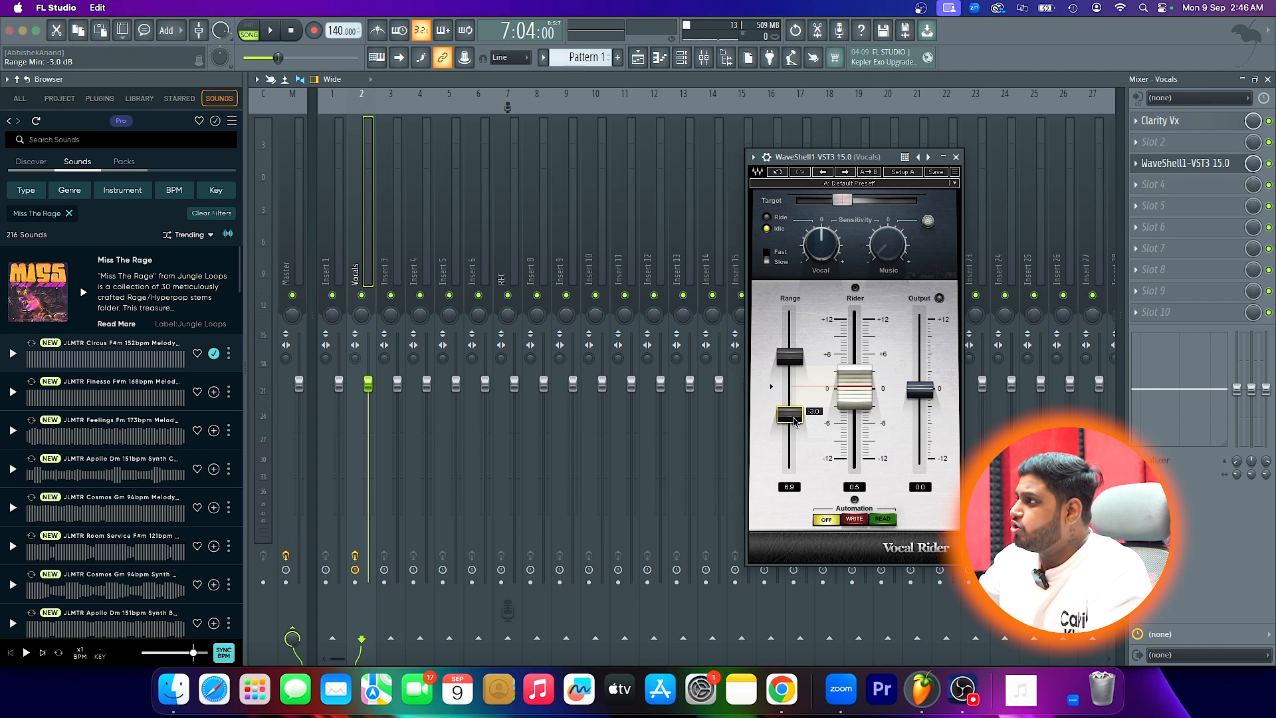
- Play the vocal with the playlist shown and reposition the Vocal Rider window over the arrangement
{"action": "key", "text": "space"}
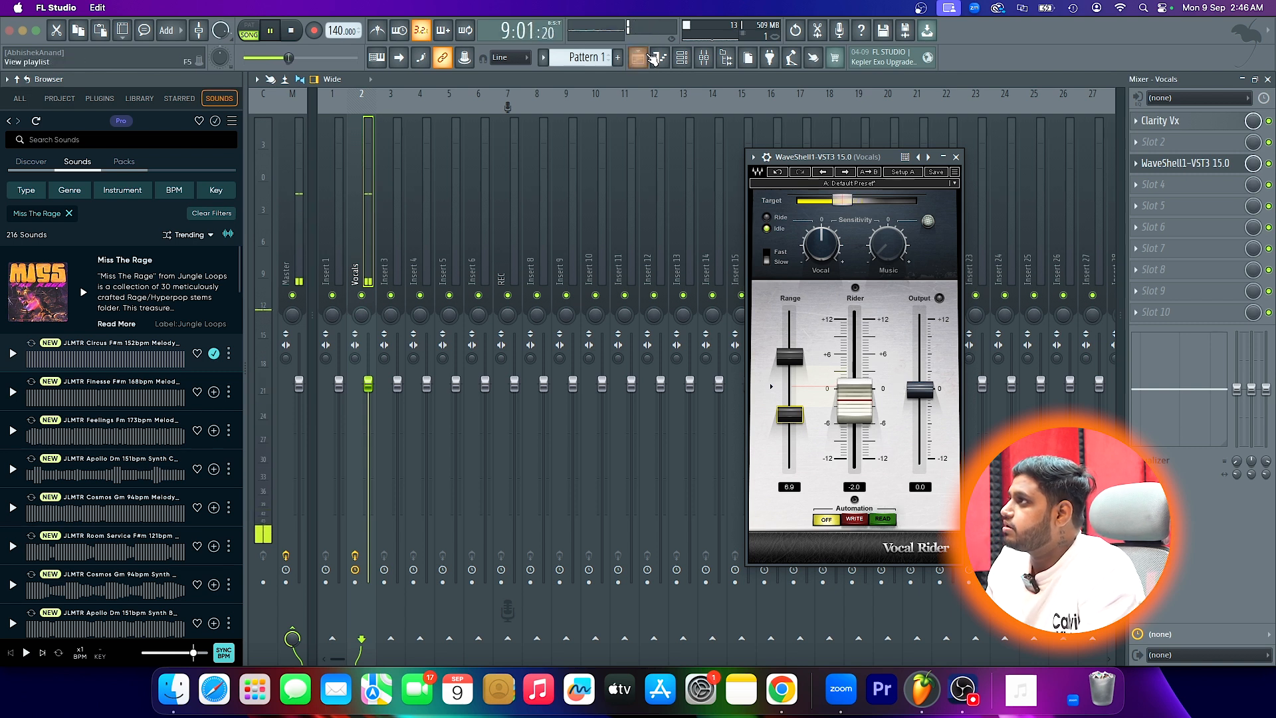
{"action": "key", "text": "F5"}
{"action": "left_click_drag", "start_coordinate": [814, 151], "coordinate": [548, 154]}
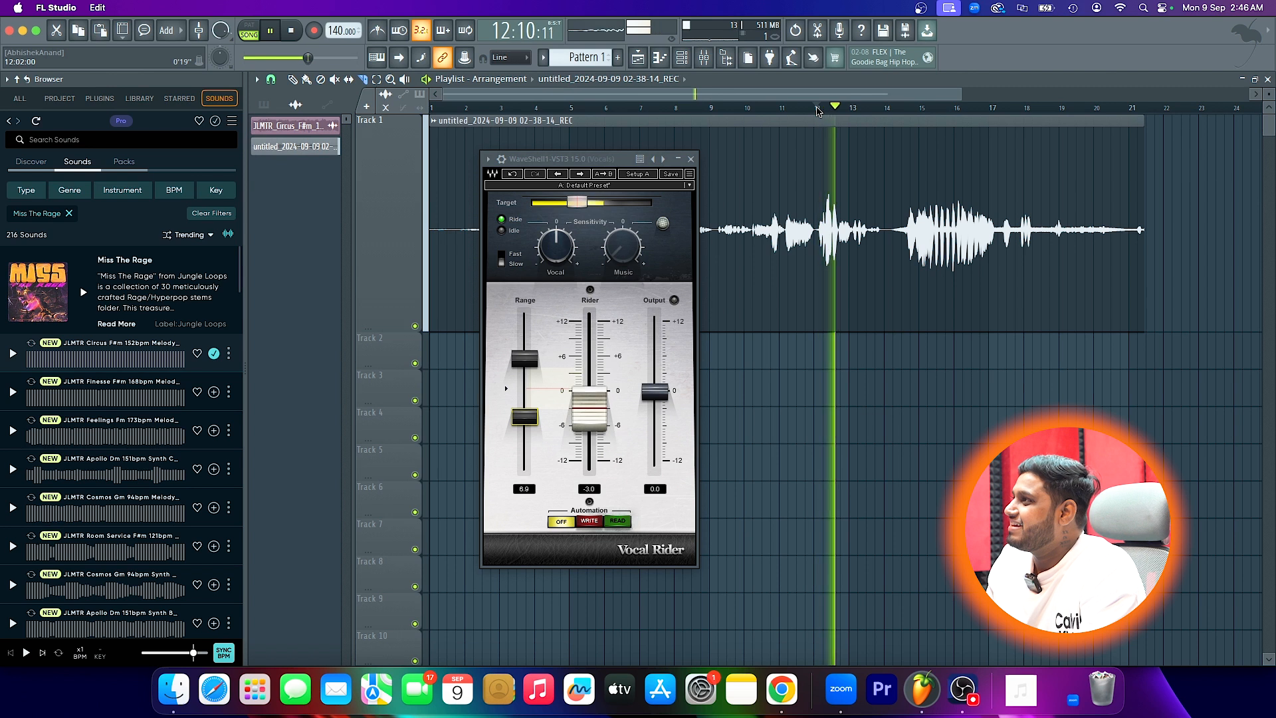
{"action": "key", "text": "space"}
{"action": "left_click_drag", "start_coordinate": [575, 160], "coordinate": [914, 184]}
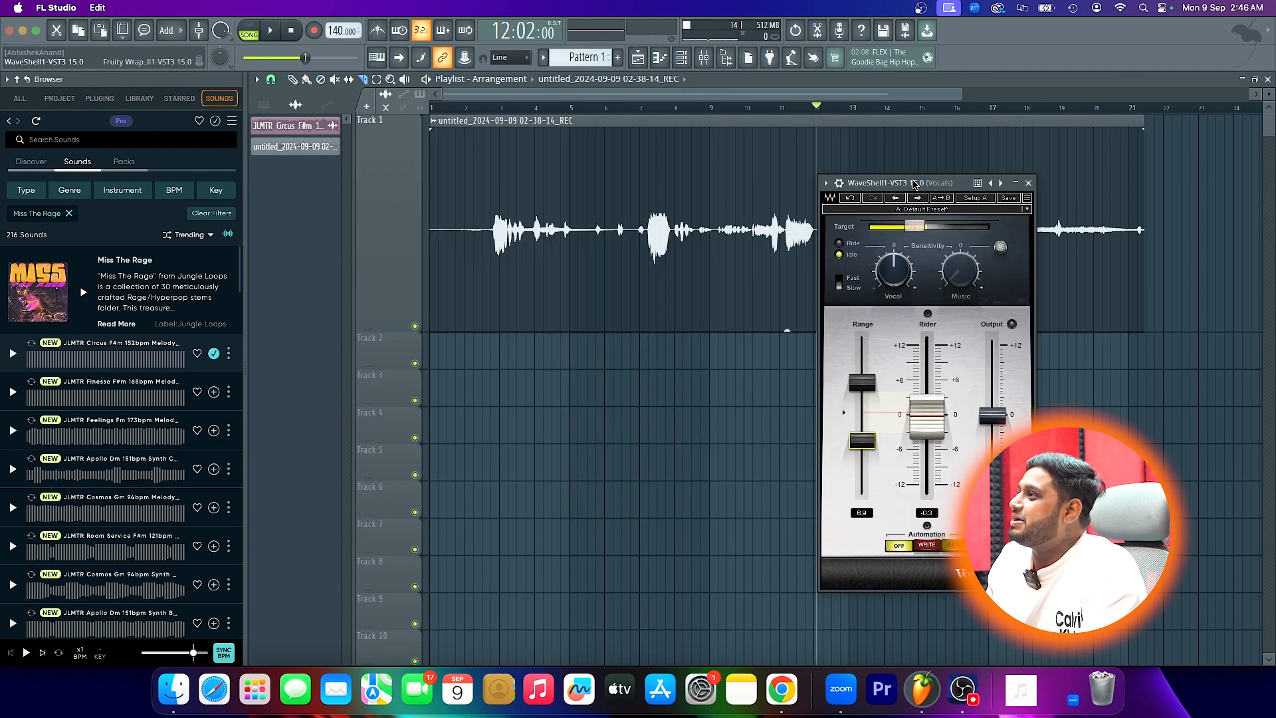
- Play the vocal clip from several points between bars 7 and 9 to check how the Vocal Rider follows the level
{"action": "left_click", "coordinate": [721, 107]}
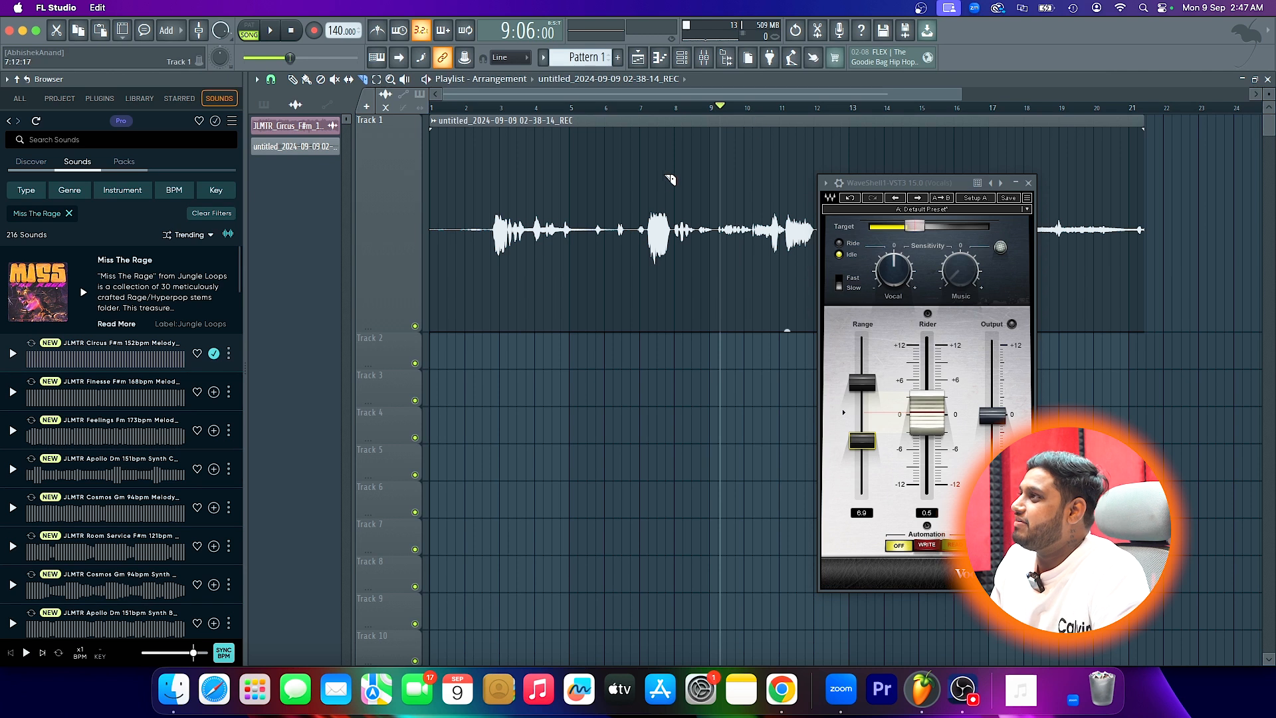
{"action": "left_click", "coordinate": [653, 107]}
{"action": "key", "text": "space"}
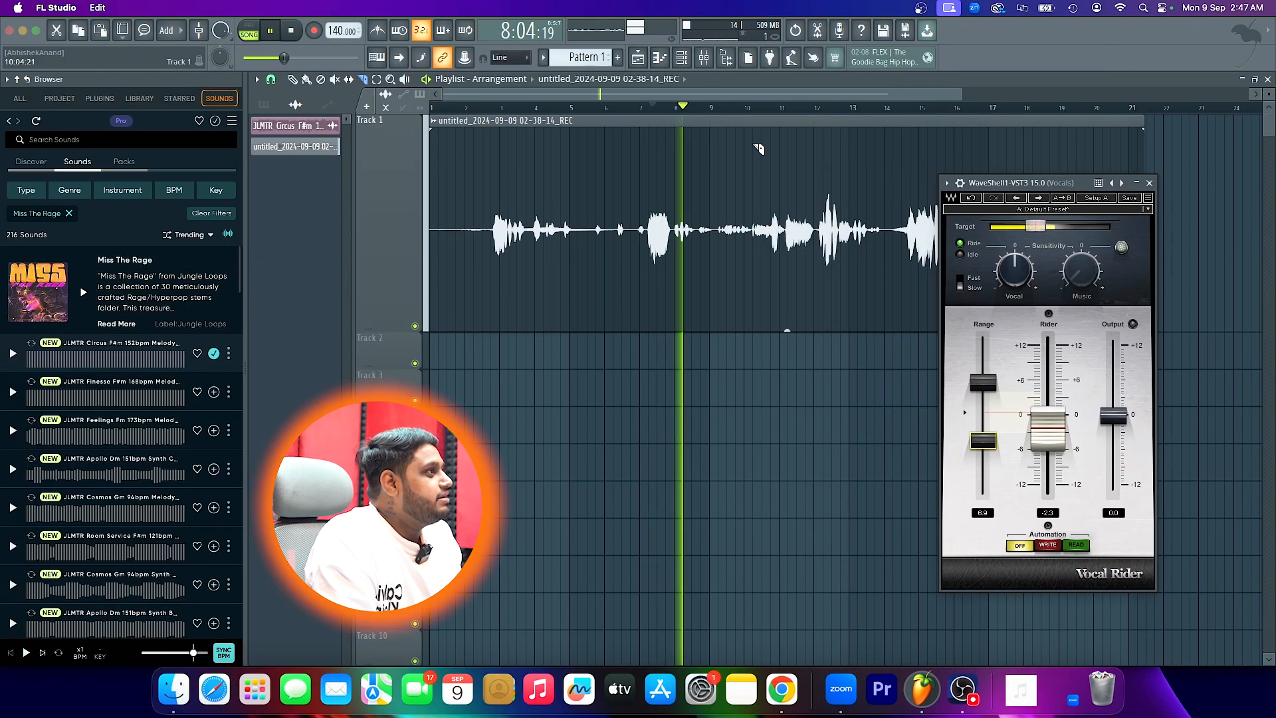
{"action": "key", "text": "space"}
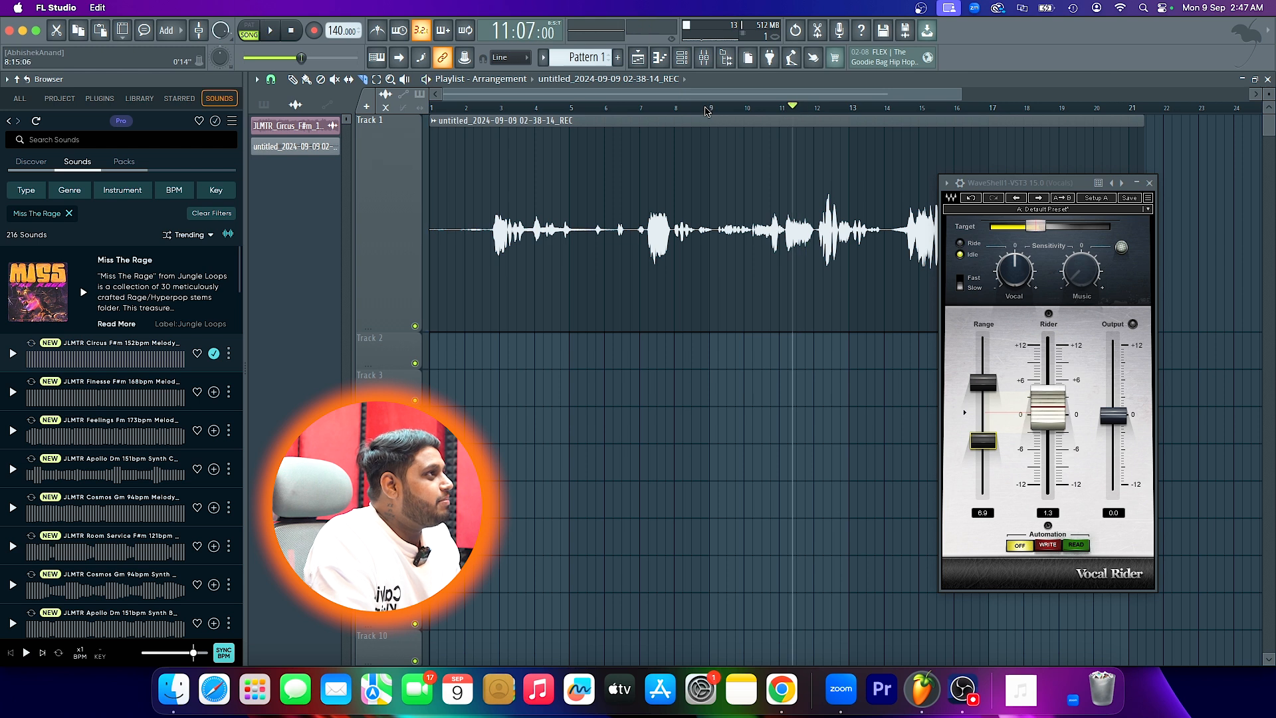
{"action": "left_click", "coordinate": [699, 109]}
{"action": "key", "text": "space"}
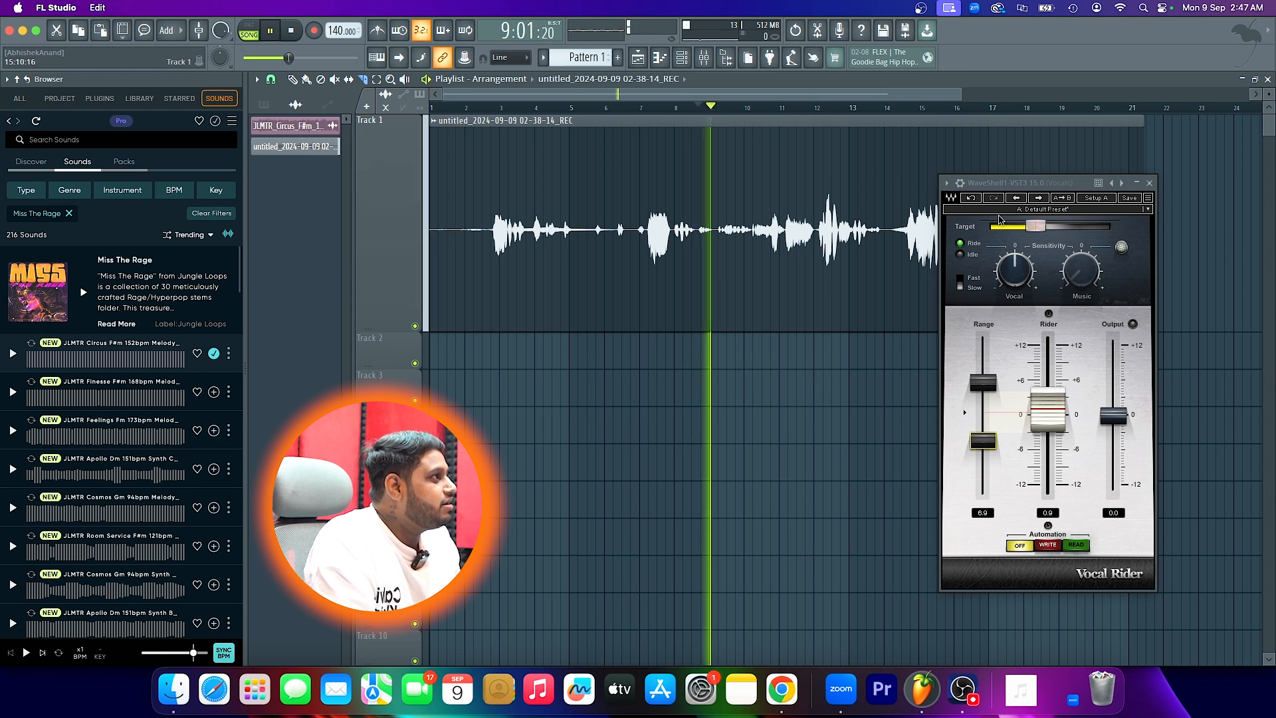
{"action": "key", "text": "space"}
- Lower the Vocal Rider's target further, raise its output to about 5.5 dB and play the vocal to check
{"action": "left_click_drag", "start_coordinate": [1035, 227], "coordinate": [1017, 227]}
{"action": "left_click_drag", "start_coordinate": [1114, 415], "coordinate": [1114, 384]}
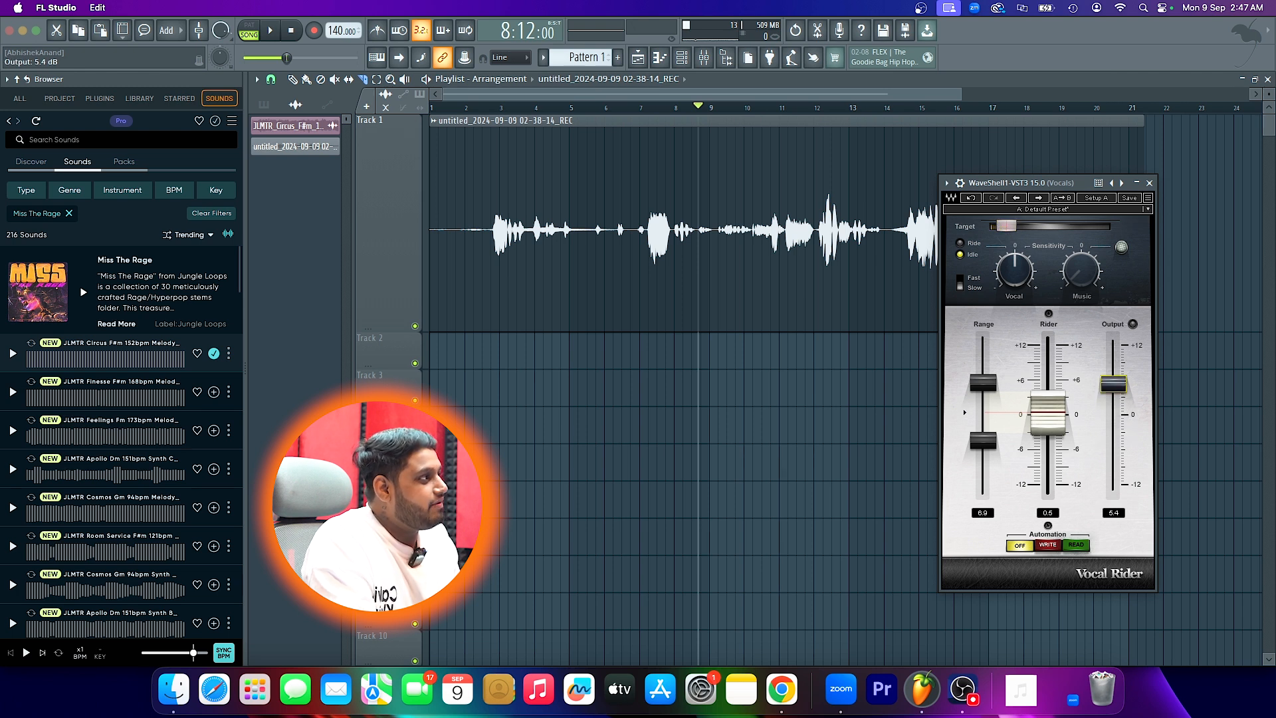
{"action": "key", "text": "space"}
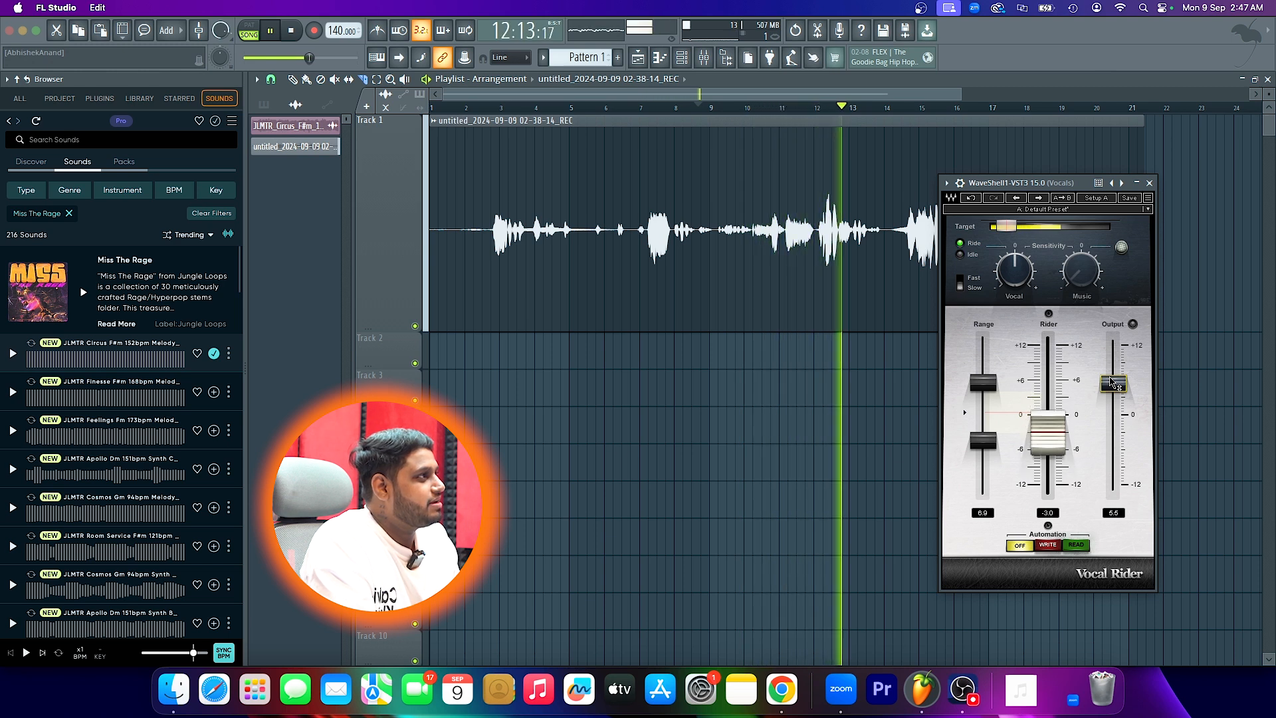
{"action": "key", "text": "space"}
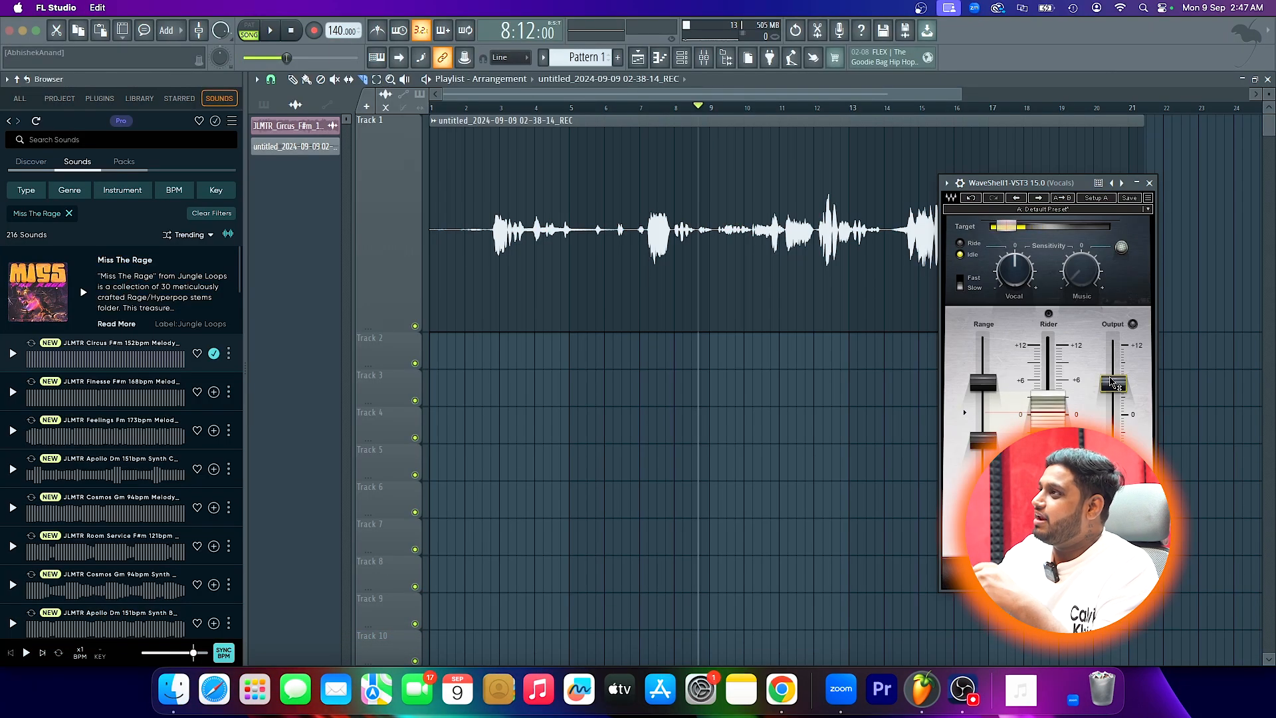
{"action": "left_click", "coordinate": [815, 317]}
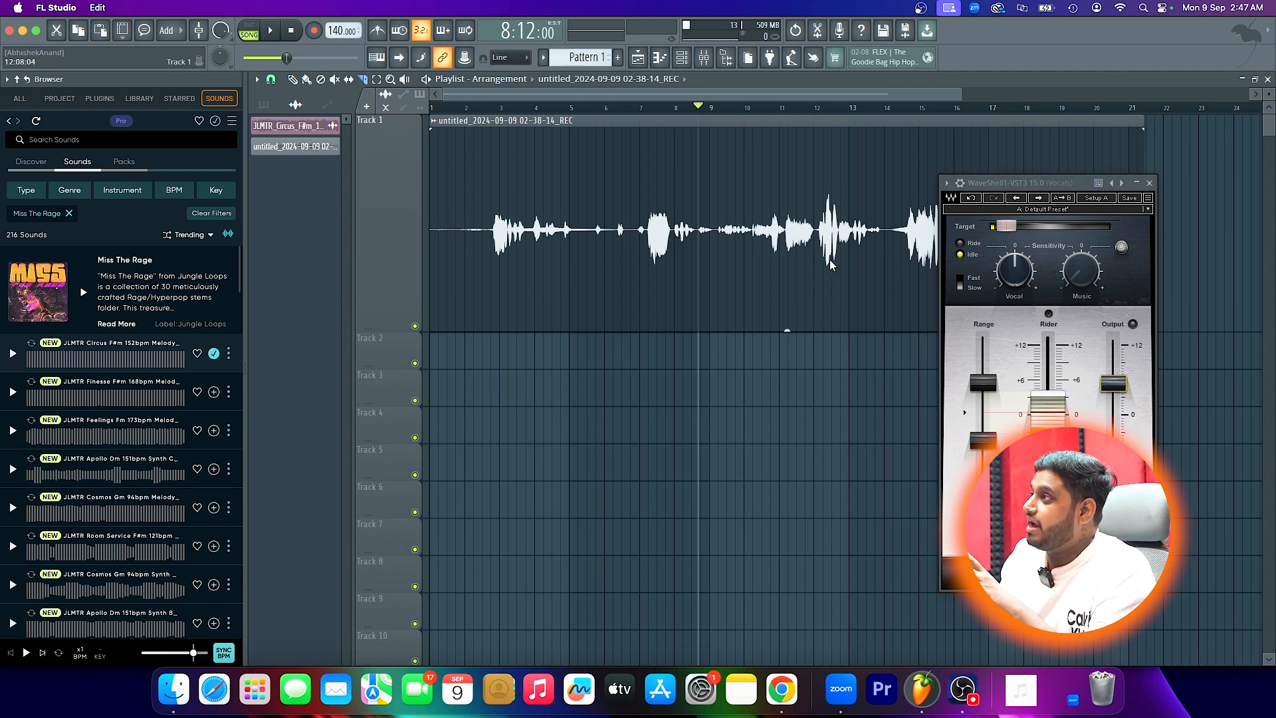
{"action": "left_click", "coordinate": [1047, 190]}
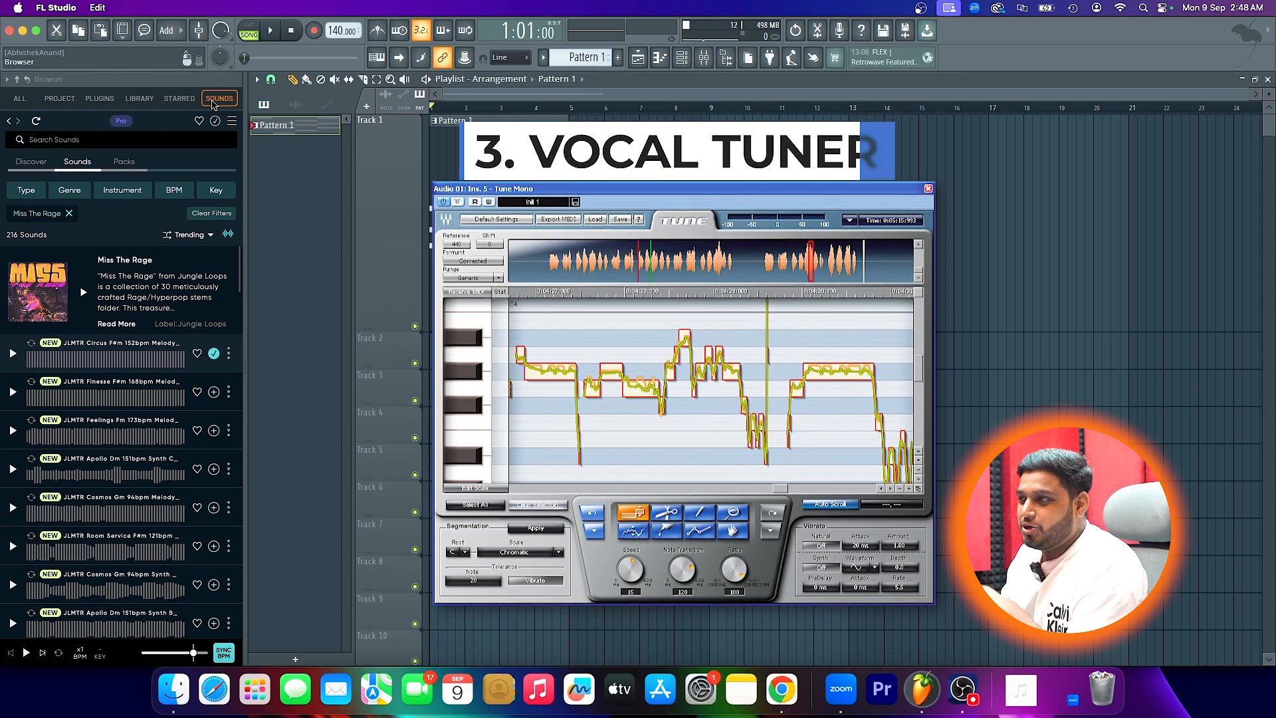
- Place three more copies of Pattern 1 on Track 1, starting at bars 5, 9 and 13
{"action": "scroll", "coordinate": [468, 239], "scroll_direction": "up", "scroll_amount": 1}
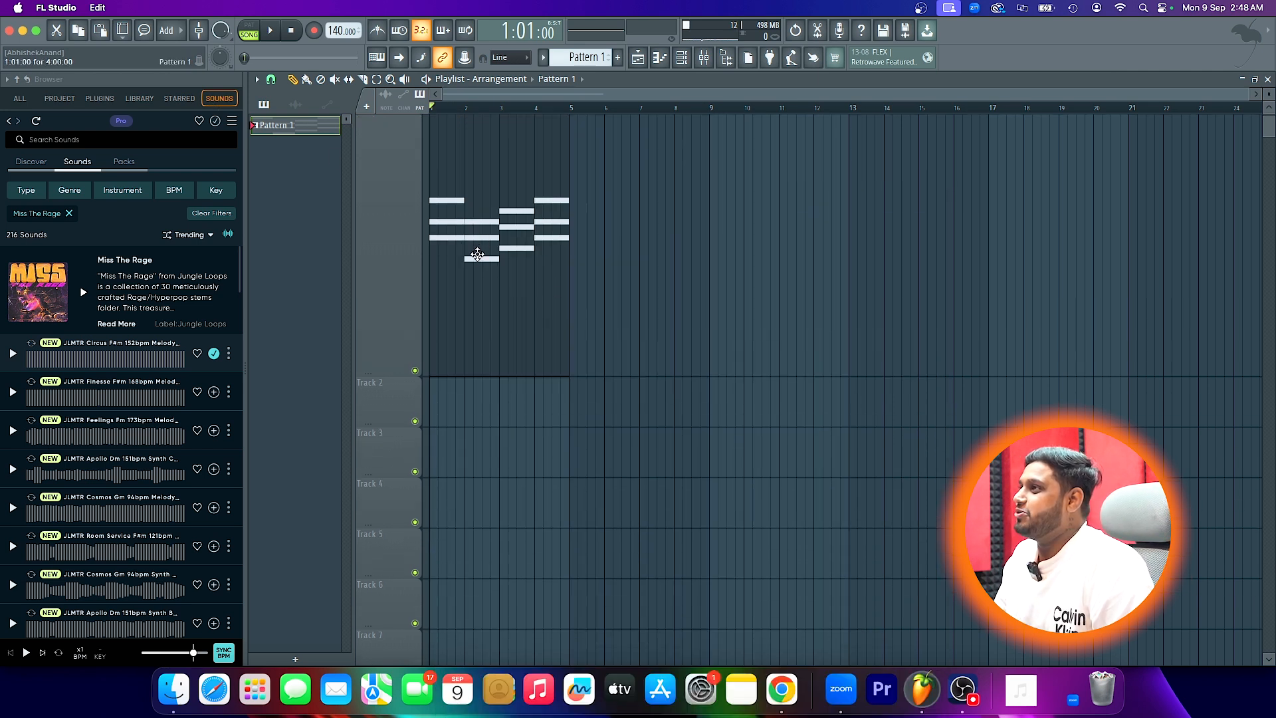
{"action": "scroll", "coordinate": [472, 258], "scroll_direction": "down", "scroll_amount": 2}
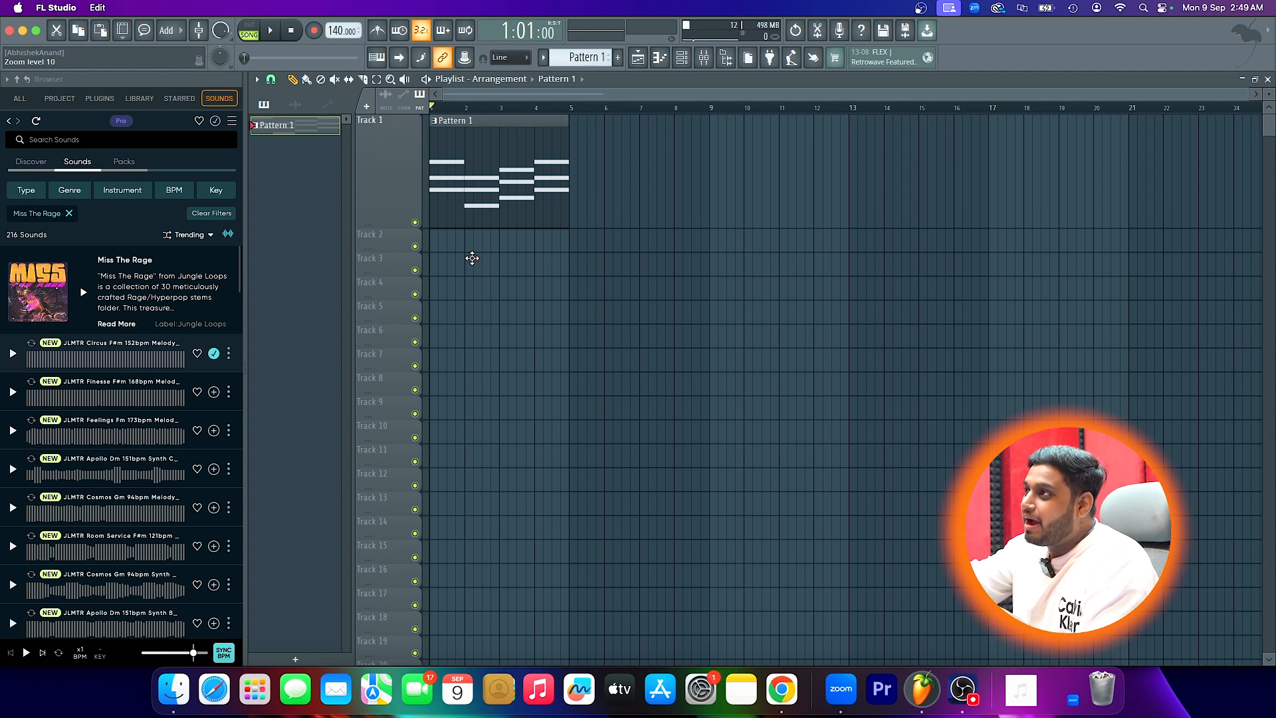
{"action": "left_click", "coordinate": [575, 191]}
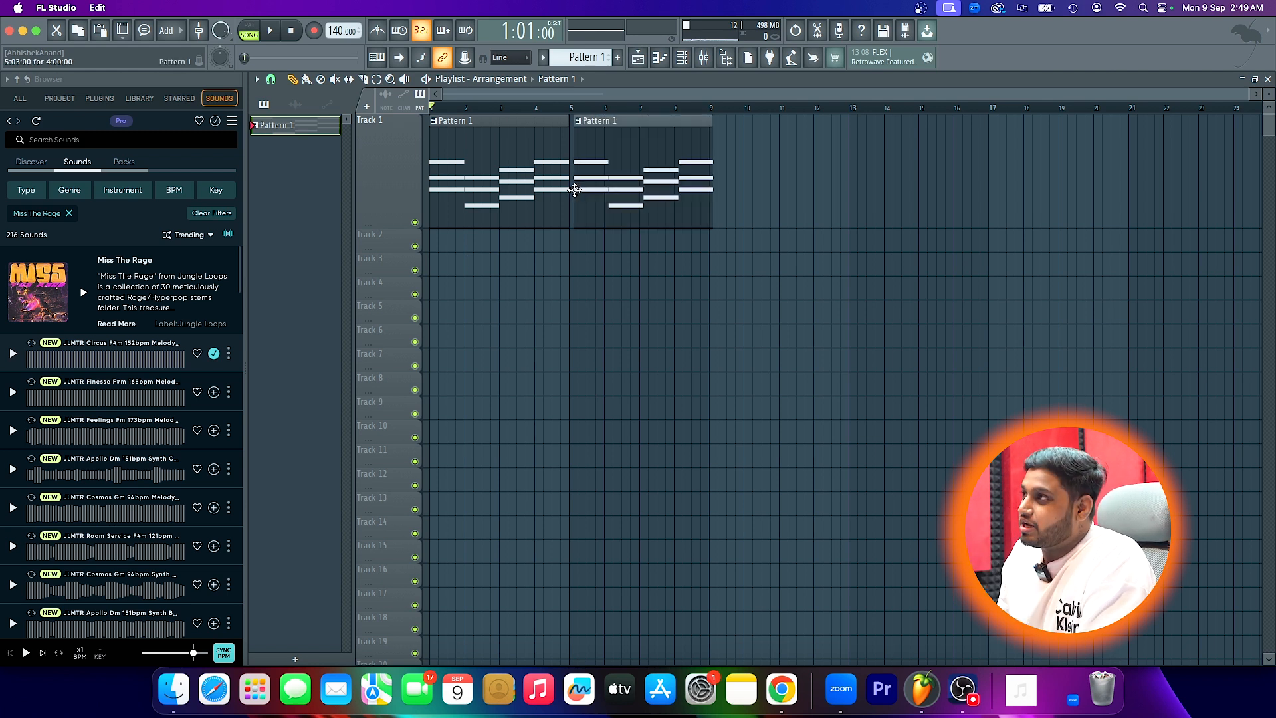
{"action": "left_click_drag", "start_coordinate": [574, 191], "coordinate": [571, 191]}
{"action": "left_click", "coordinate": [713, 189]}
{"action": "left_click", "coordinate": [850, 186]}
- Play the recorded vocal through Waves Tune on the Vocals track to capture its pitch curve and notes
{"action": "left_click", "coordinate": [704, 58]}
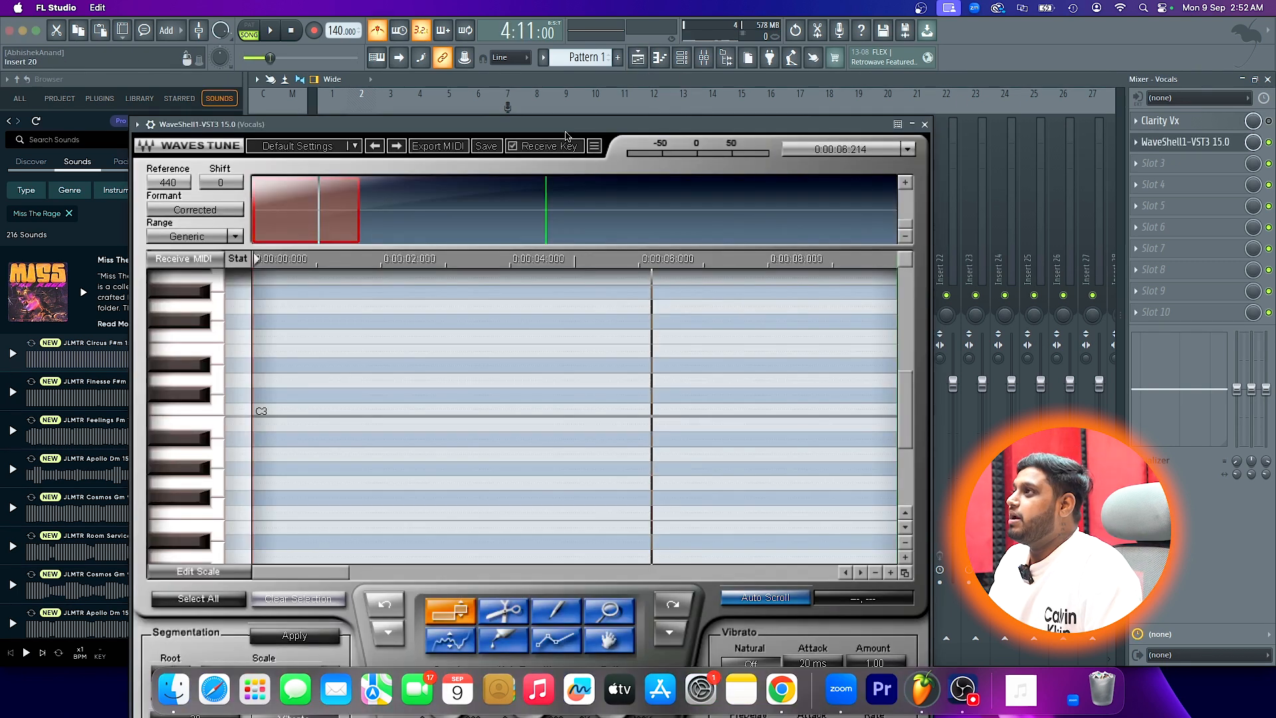
{"action": "left_click_drag", "start_coordinate": [578, 138], "coordinate": [665, 57]}
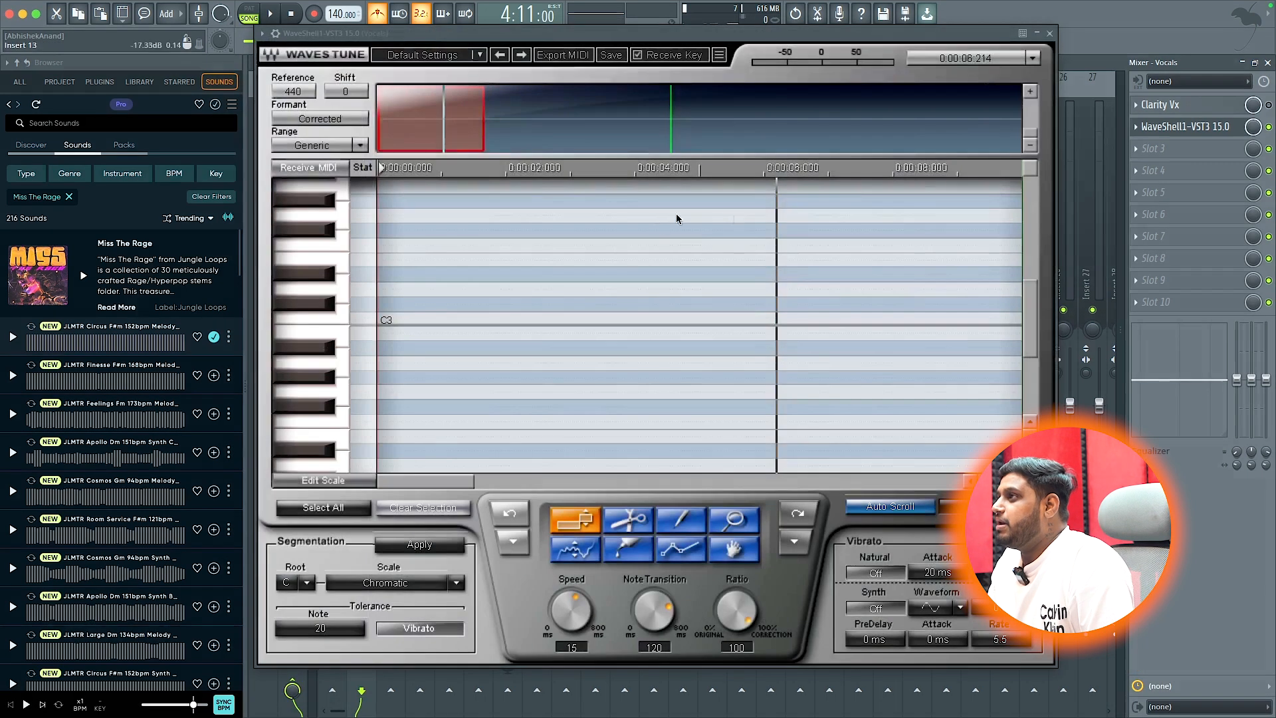
{"action": "key", "text": "space"}
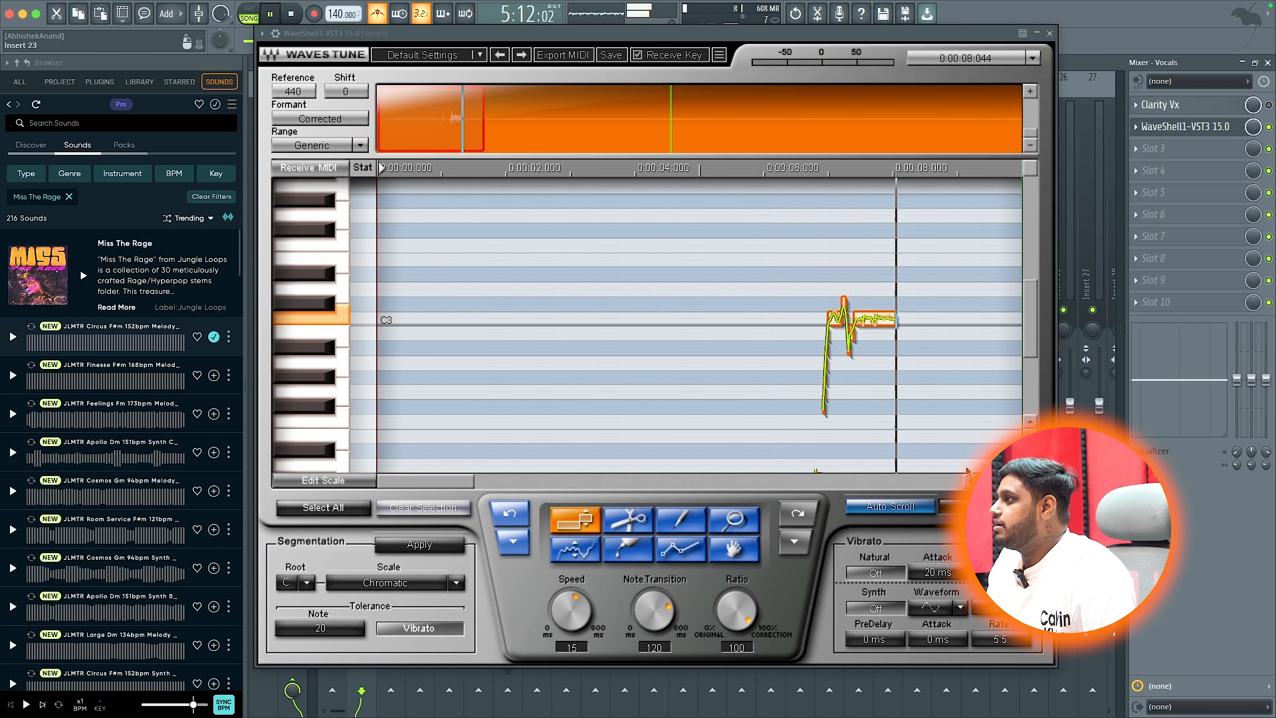
{"action": "left_click_drag", "start_coordinate": [1006, 481], "coordinate": [994, 481]}
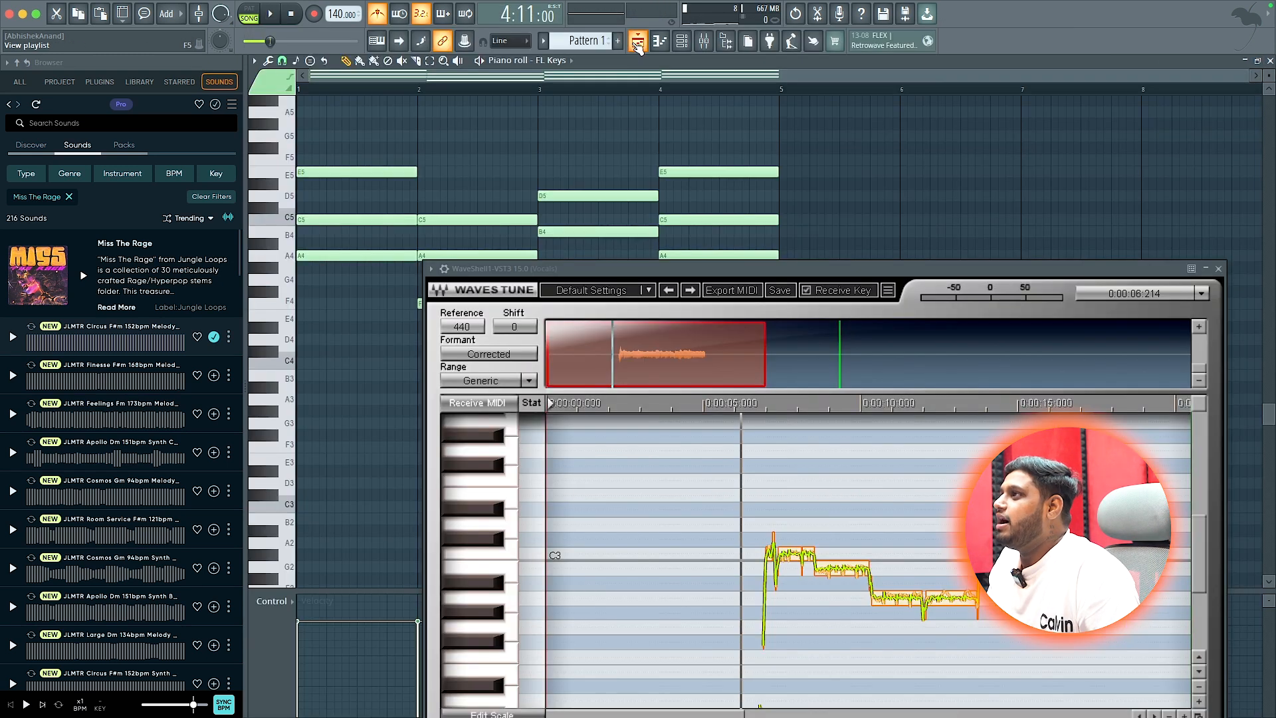
- Set the Waves Tune segmentation to root A and the Natural Minor scale, and apply it to the captured notes
{"action": "left_click", "coordinate": [638, 41]}
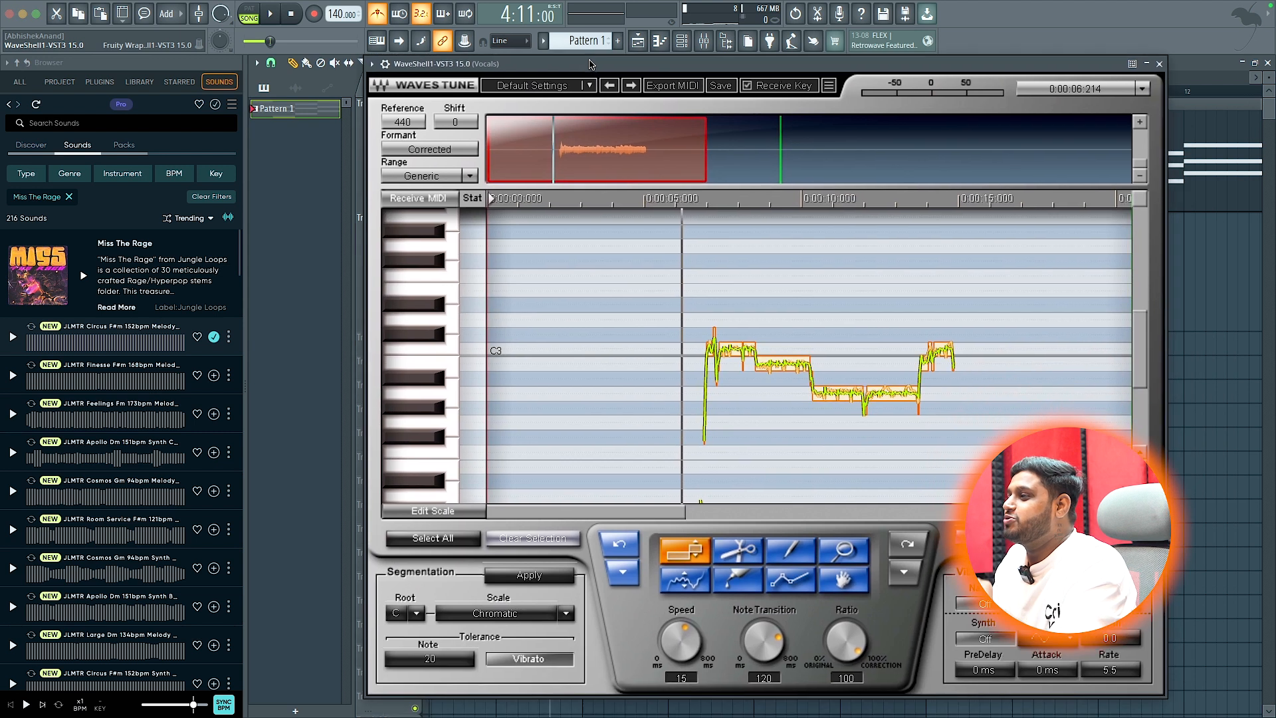
{"action": "left_click", "coordinate": [415, 610]}
{"action": "left_click", "coordinate": [429, 574]}
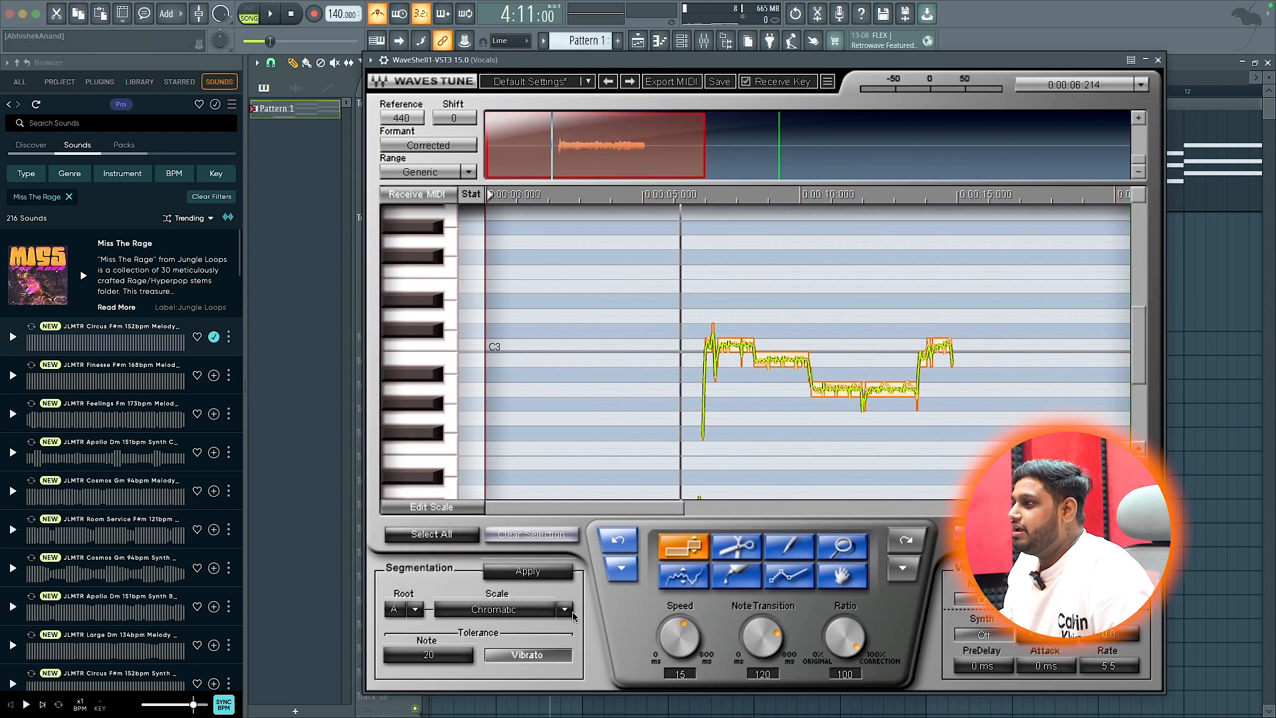
{"action": "left_click", "coordinate": [571, 615]}
{"action": "left_click", "coordinate": [583, 664]}
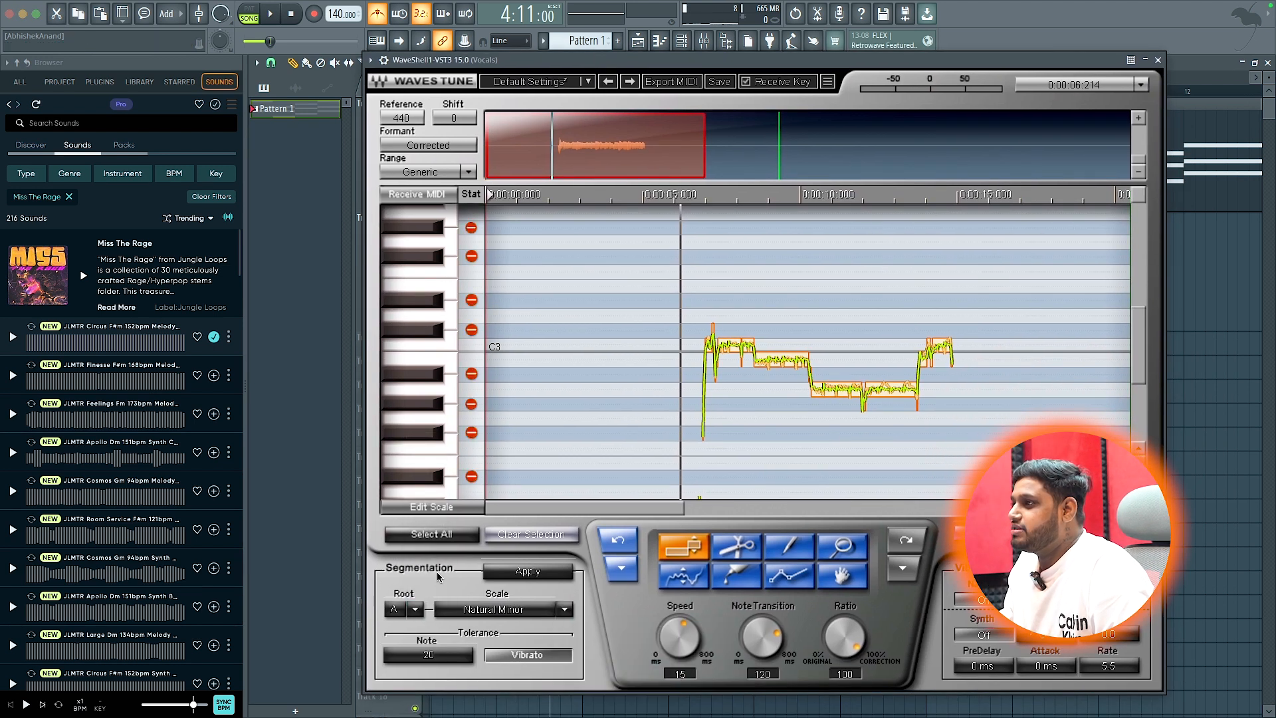
{"action": "left_click", "coordinate": [518, 577]}
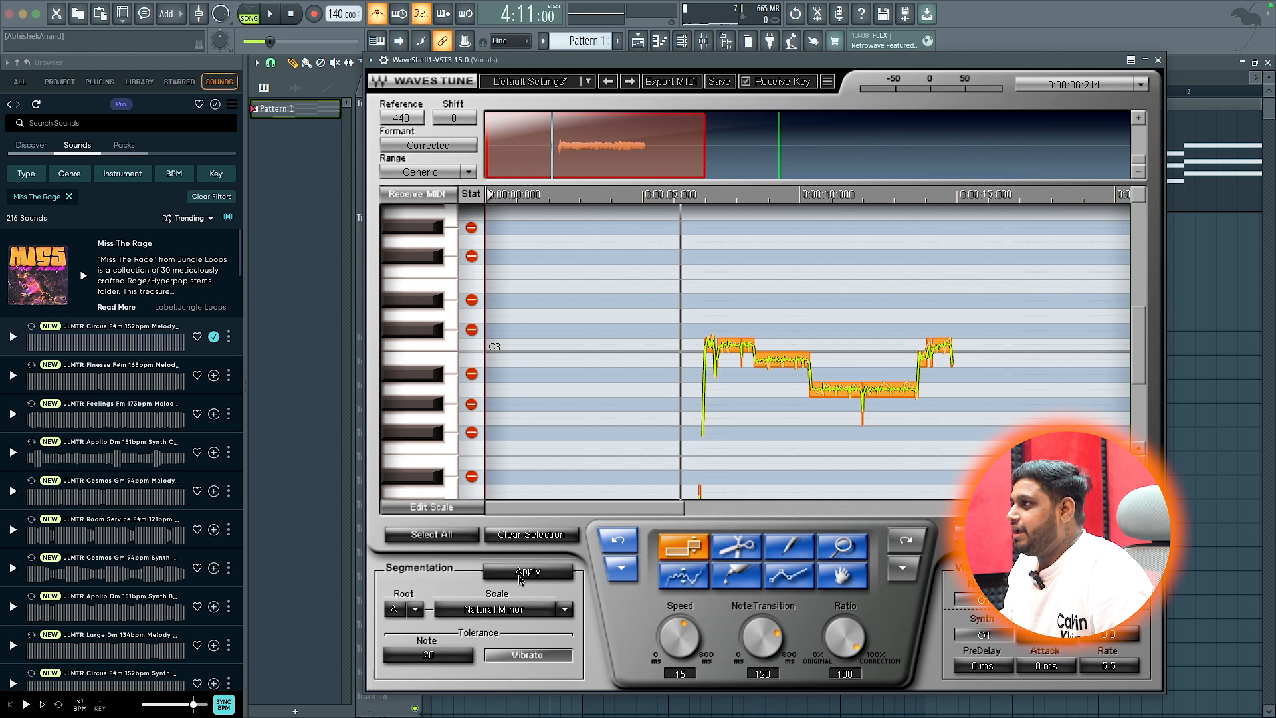
- Play the scale-corrected vocal and try raising the last note in the Waves Tune pitch editor
{"action": "key", "text": "space"}
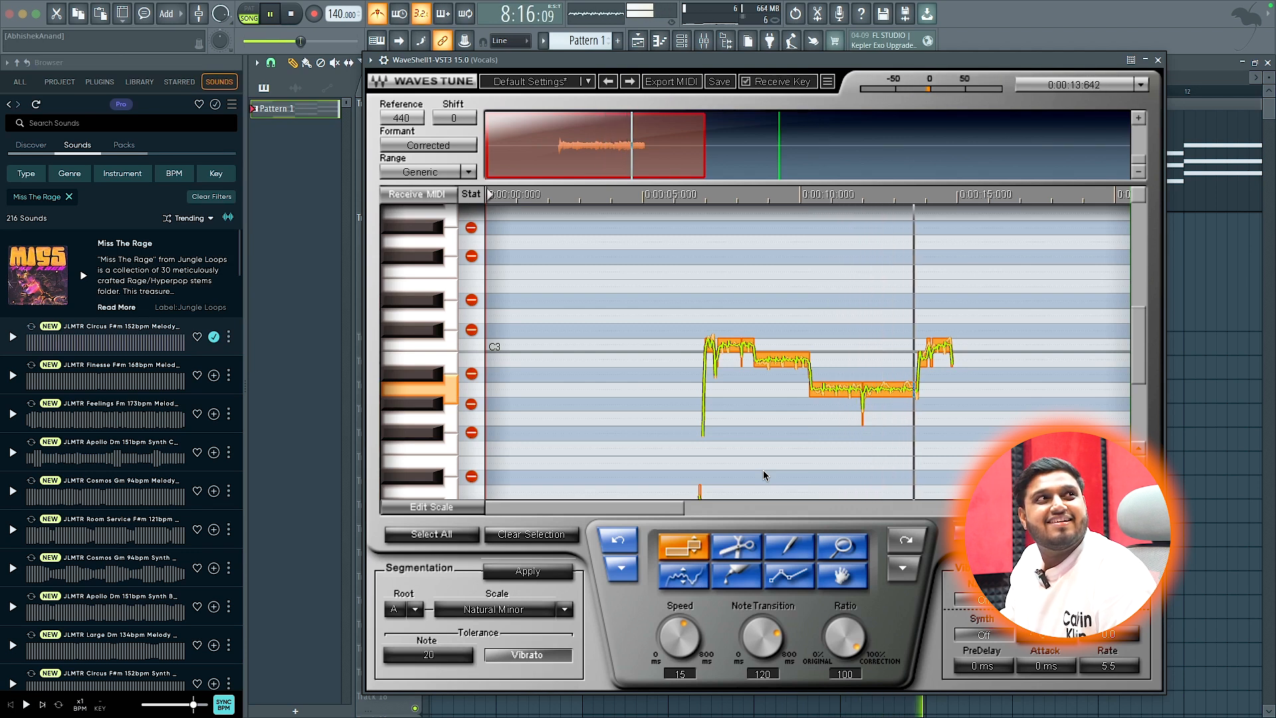
{"action": "key", "text": "space"}
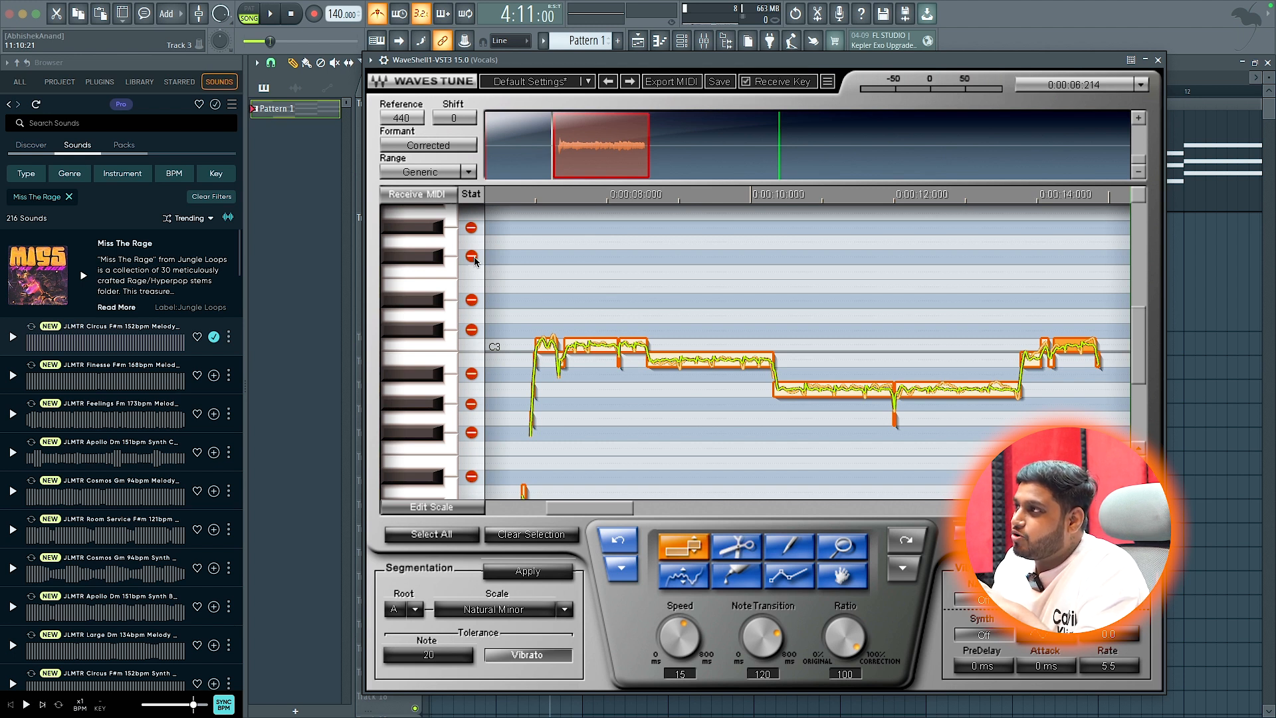
{"action": "left_click_drag", "start_coordinate": [1083, 354], "coordinate": [1084, 322]}
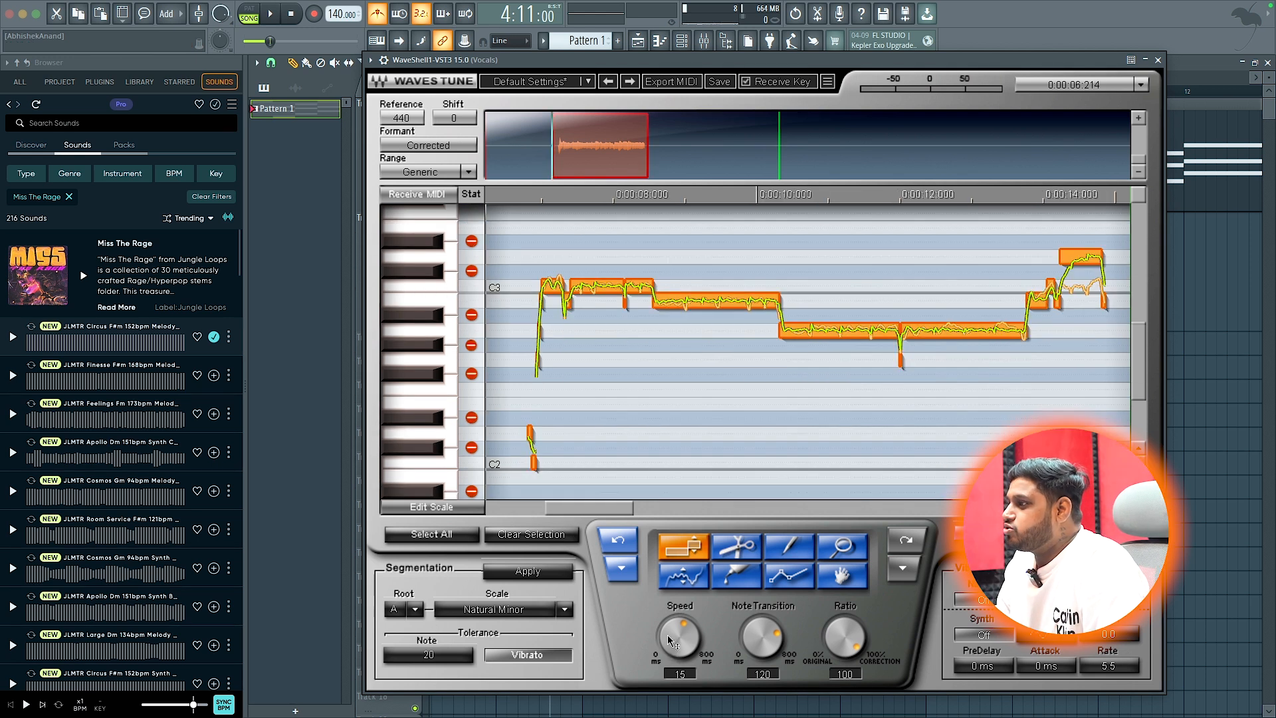
- Set Speed and Note Transition to 0 in Waves Tune, reapply the segmentation and play the corrected vocal
{"action": "left_click_drag", "start_coordinate": [669, 637], "coordinate": [731, 662]}
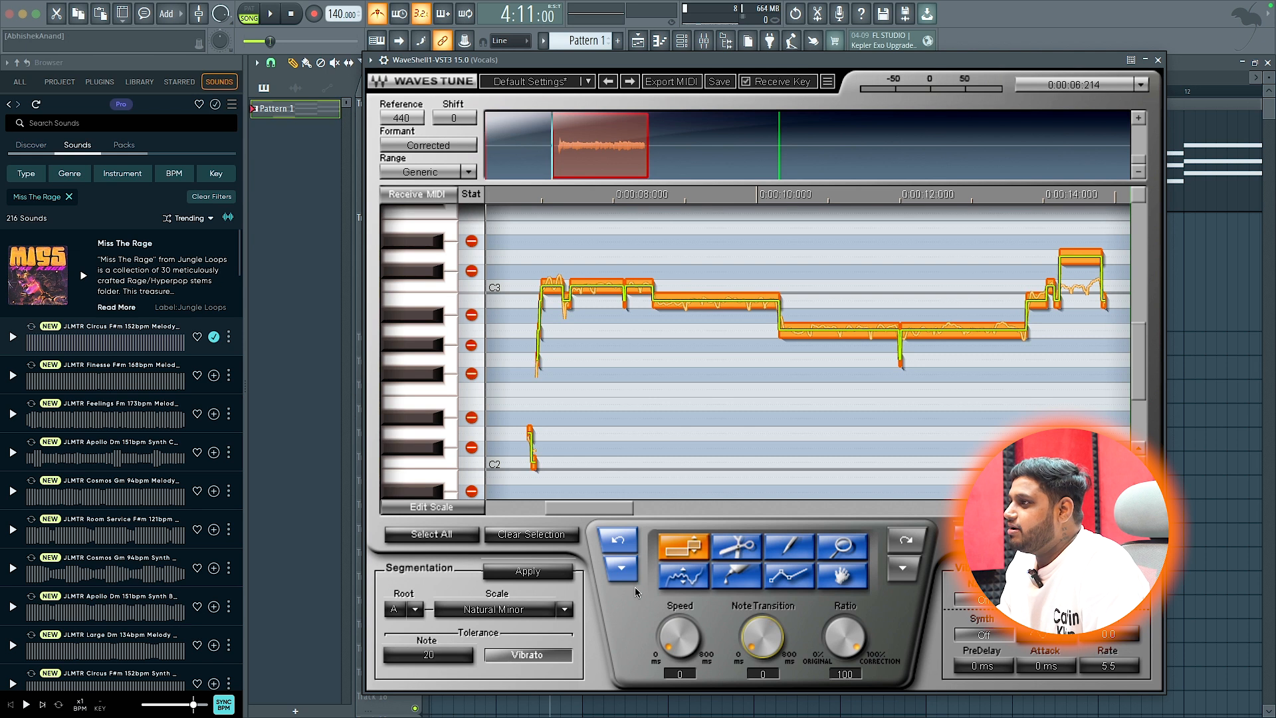
{"action": "left_click", "coordinate": [555, 570]}
{"action": "key", "text": "space"}
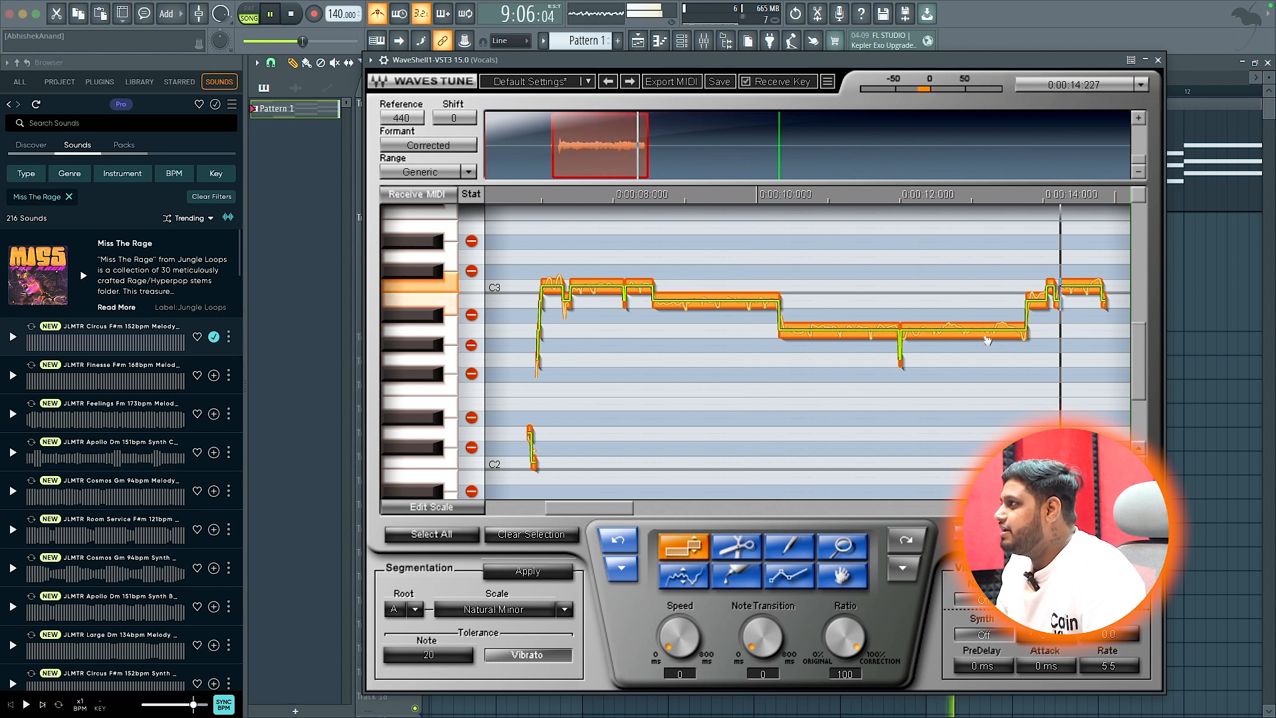
{"action": "key", "text": "space"}
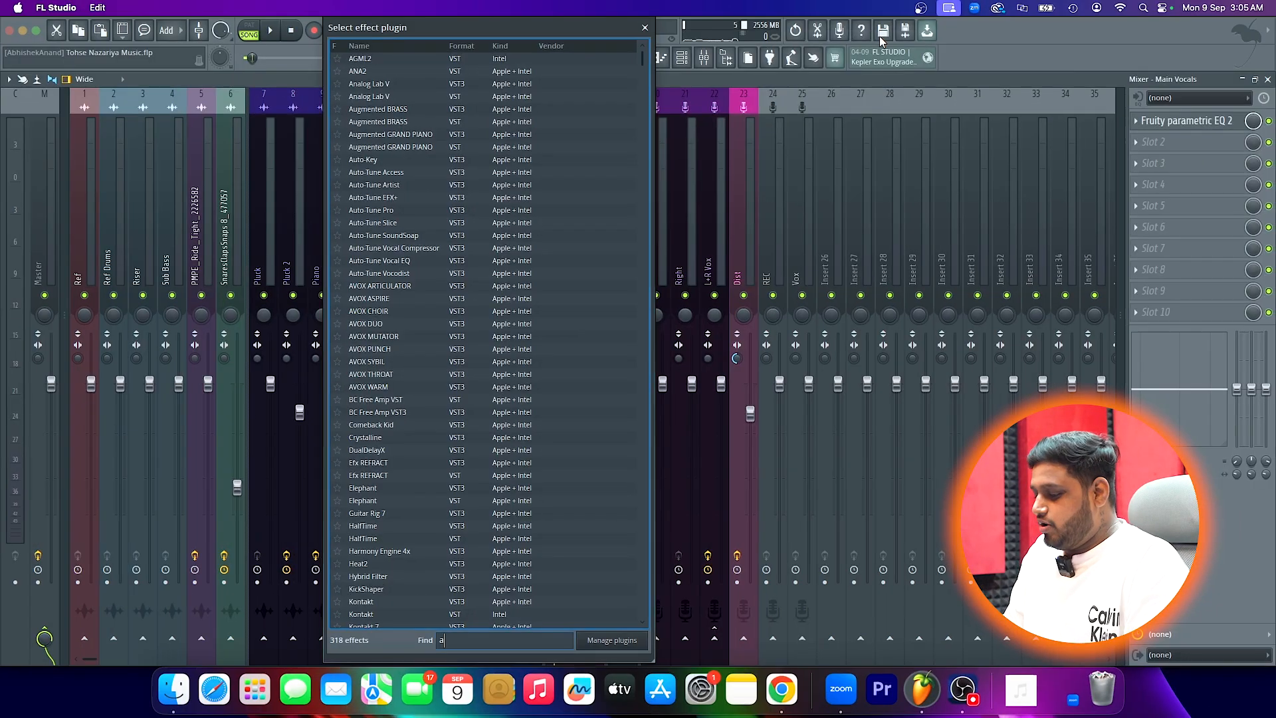
- Load the VST3 version of Auto-Tune Vocal EQ after Fruity parametric EQ 2 on the Main Vocals mixer track
{"action": "type", "text": "auto"}
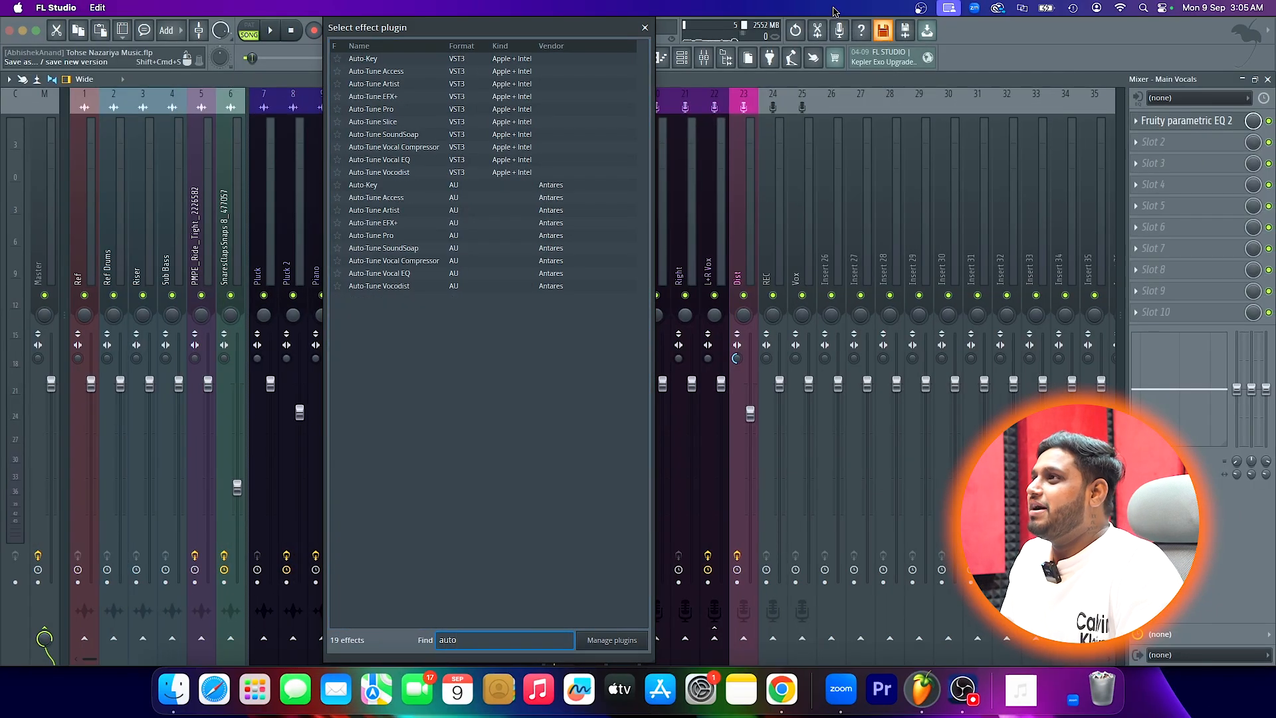
{"action": "double_click", "coordinate": [404, 161]}
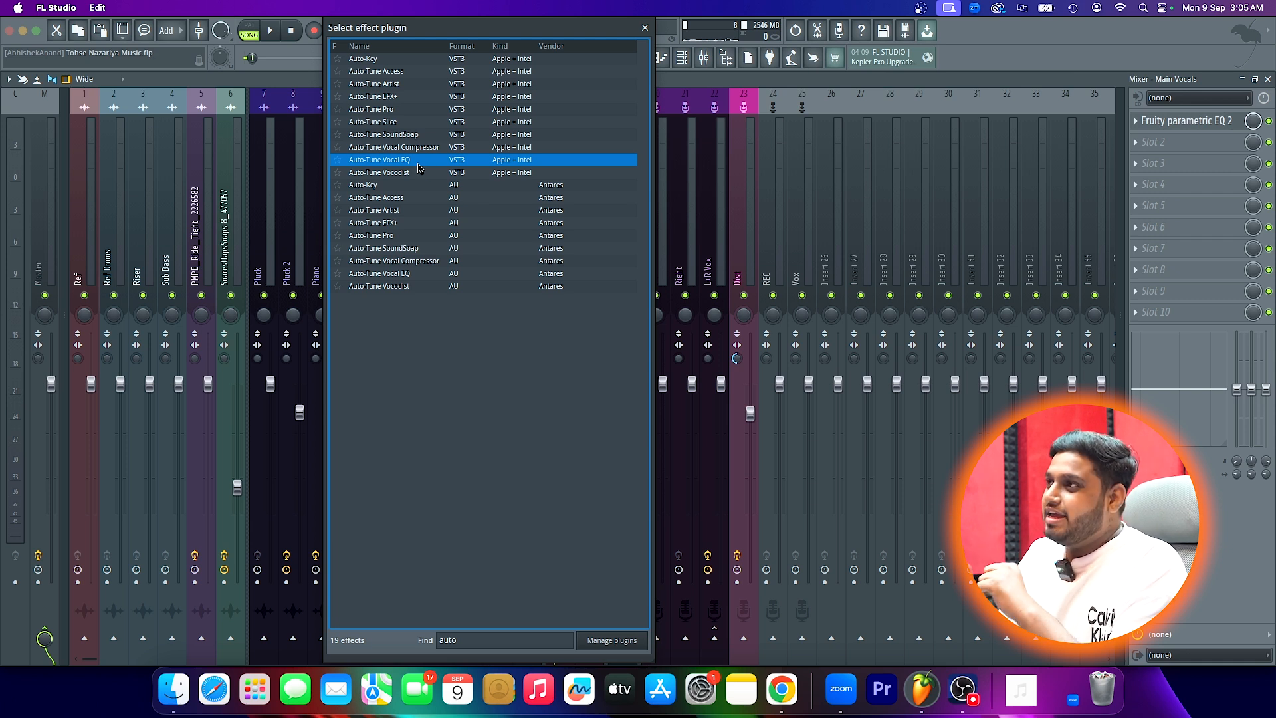
{"action": "double_click", "coordinate": [418, 164]}
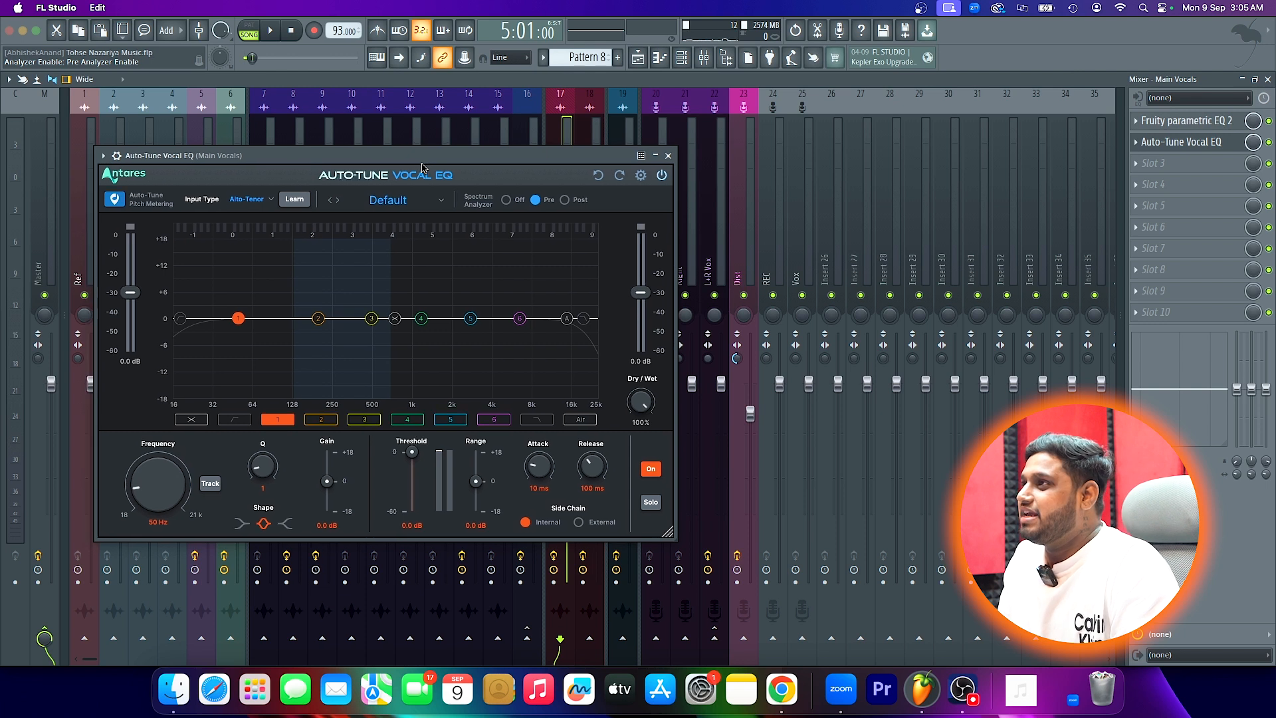
{"action": "left_click_drag", "start_coordinate": [418, 164], "coordinate": [489, 178]}
- Play the song to examine how Auto-Tune Vocal EQ's pitch metering follows the vocal's notes
{"action": "key", "text": "space"}
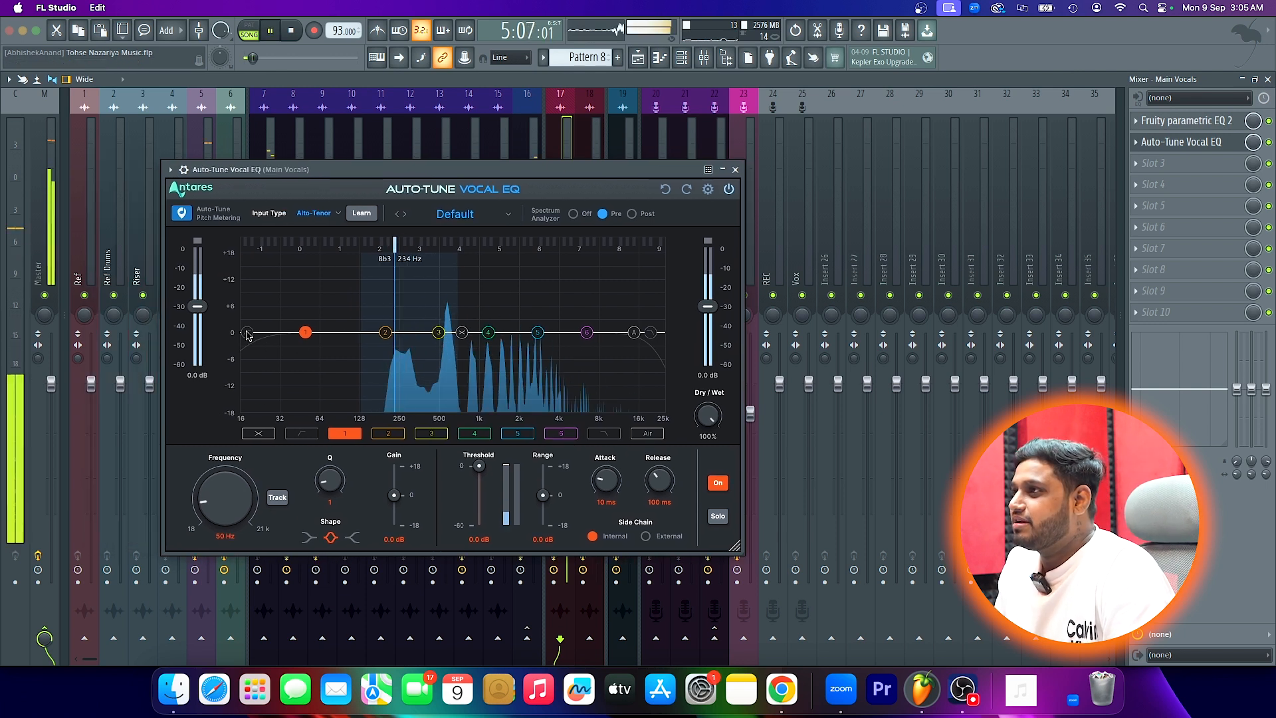
{"action": "key", "text": "space"}
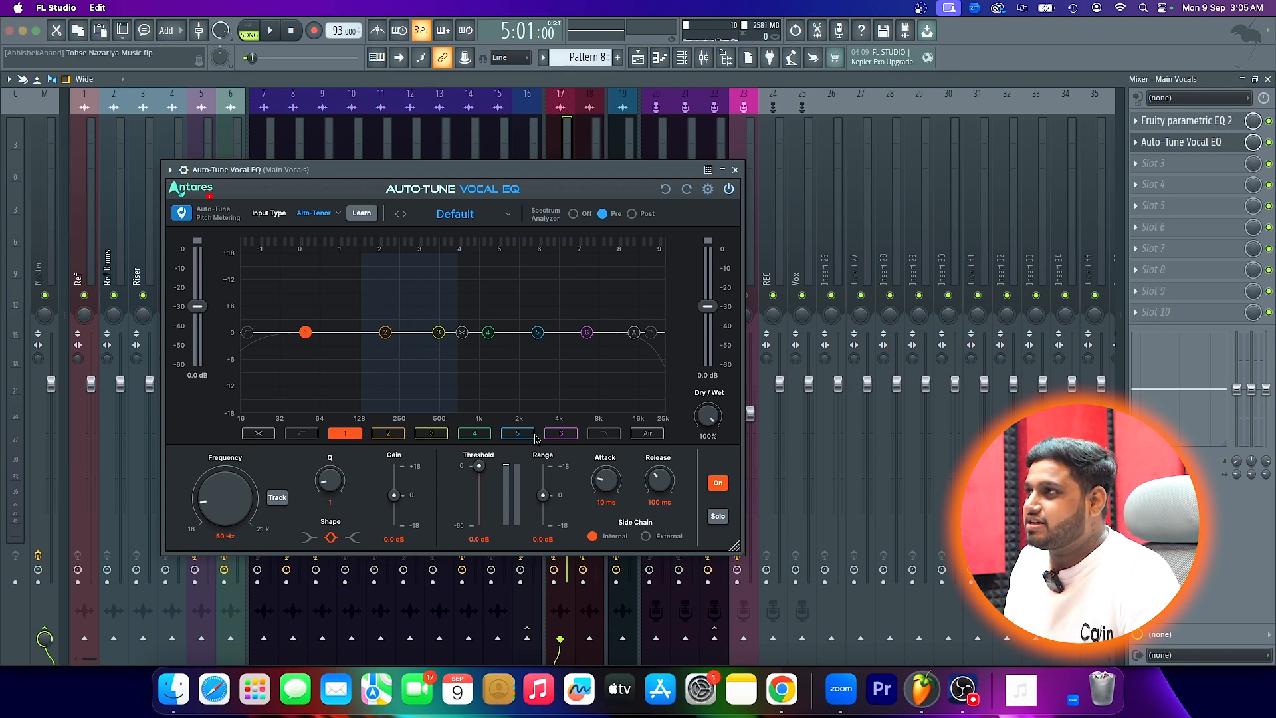
{"action": "key", "text": "space"}
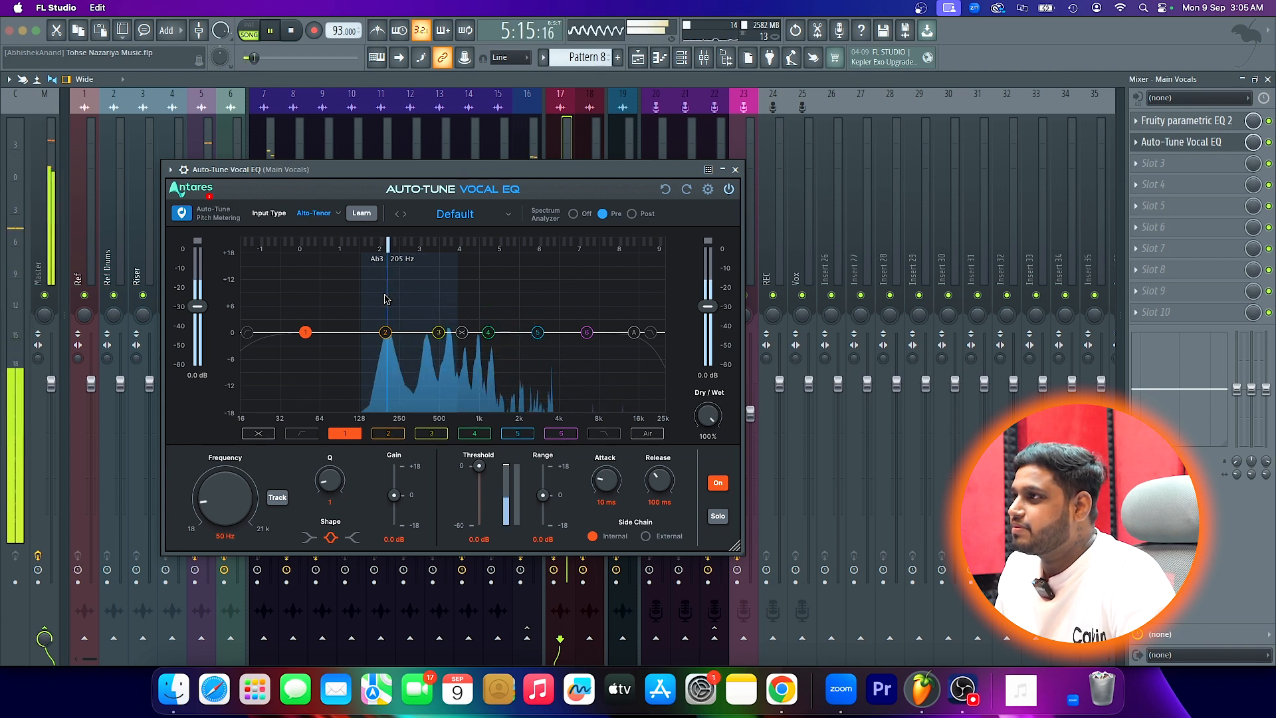
{"action": "key", "text": "space"}
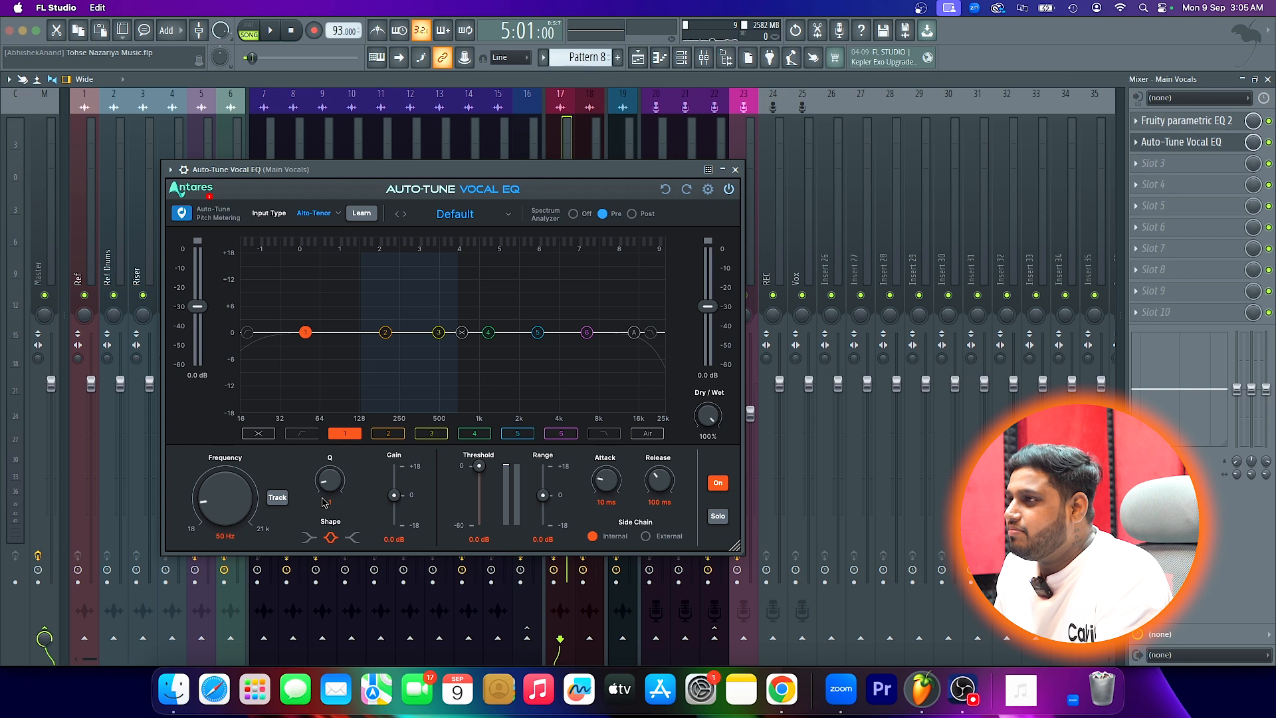
- Turn on pitch tracking for EQ band 2, check it during playback, and set its gain to -4 dB and Q to 3.3
{"action": "left_click", "coordinate": [385, 332]}
{"action": "key", "text": "space"}
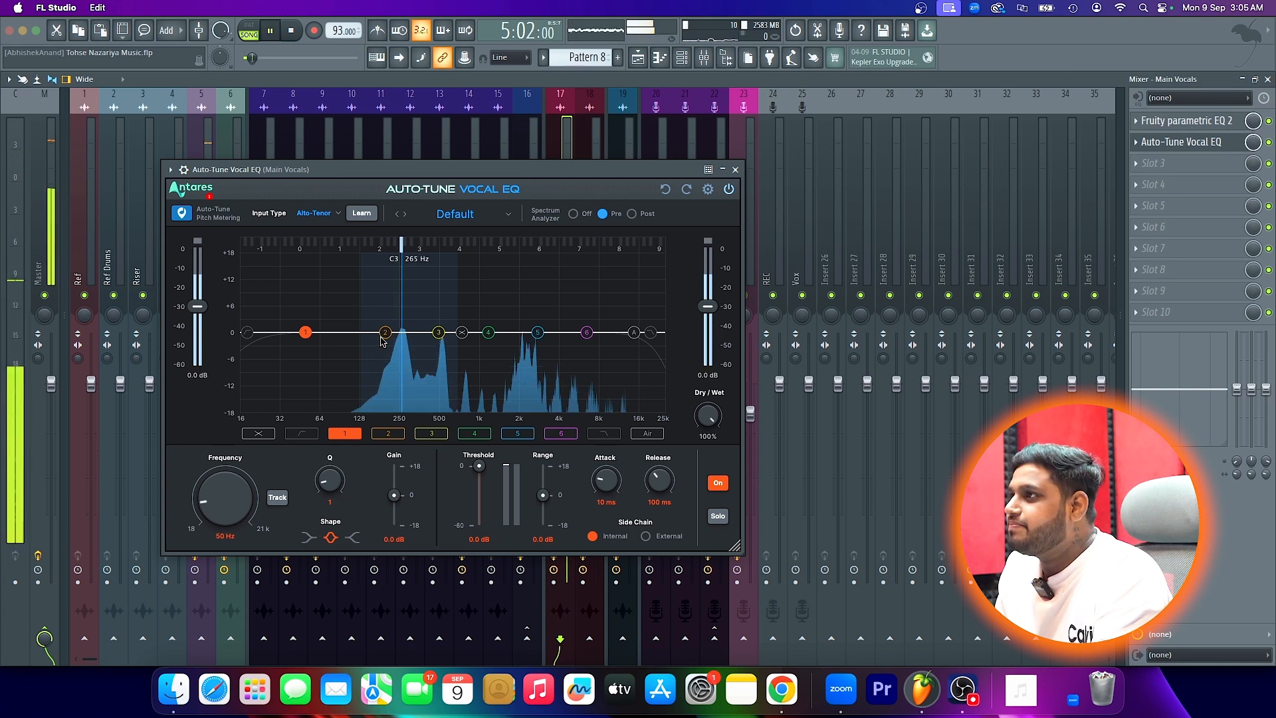
{"action": "key", "text": "space"}
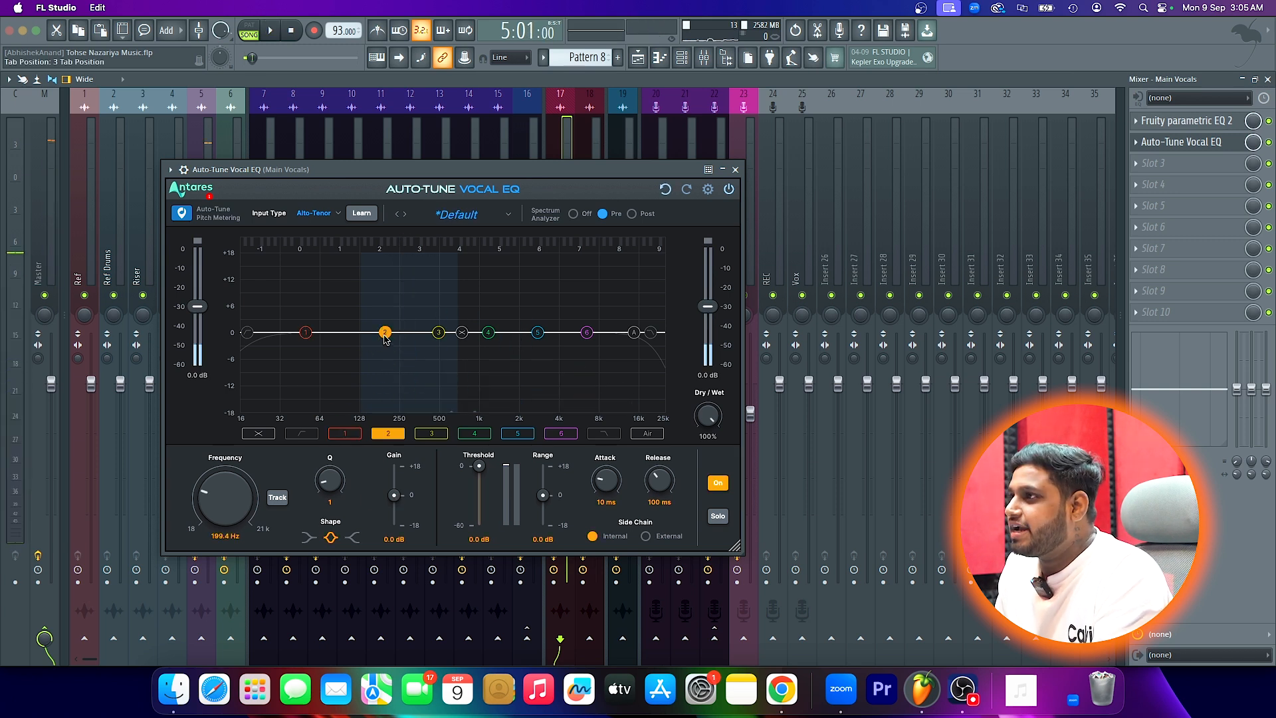
{"action": "left_click", "coordinate": [277, 498]}
{"action": "key", "text": "space"}
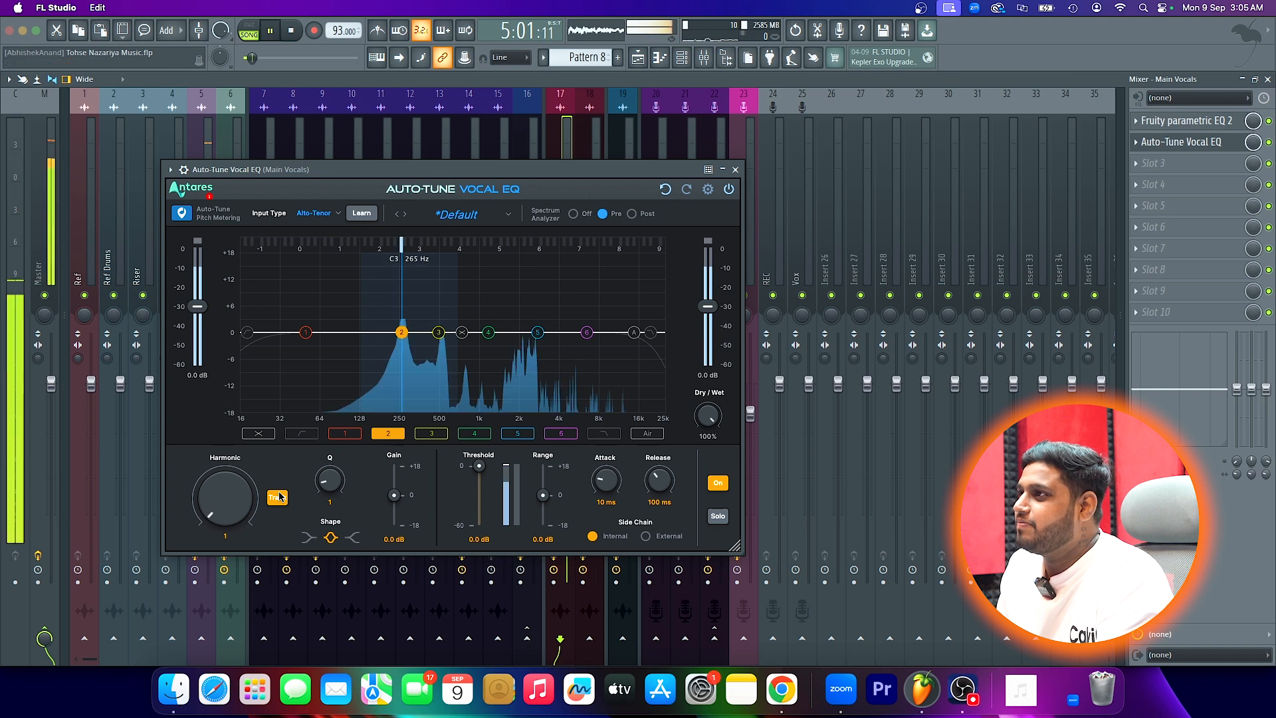
{"action": "key", "text": "space"}
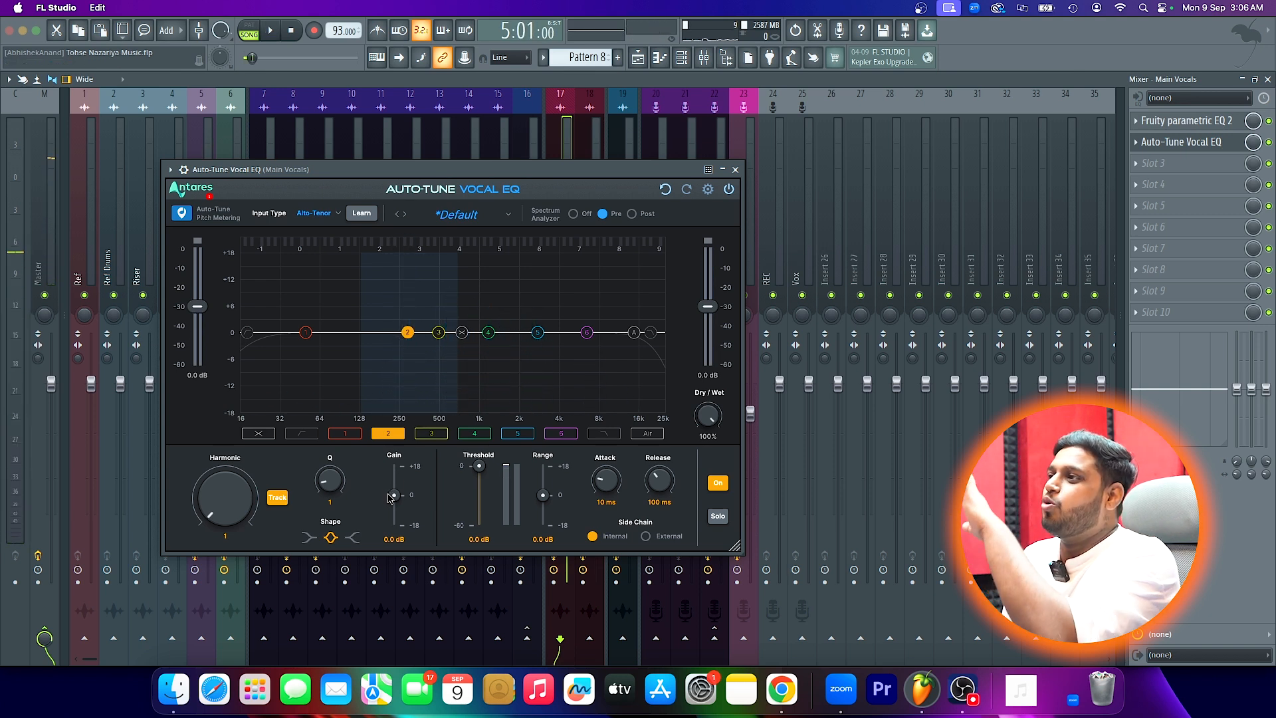
{"action": "left_click_drag", "start_coordinate": [394, 496], "coordinate": [333, 475]}
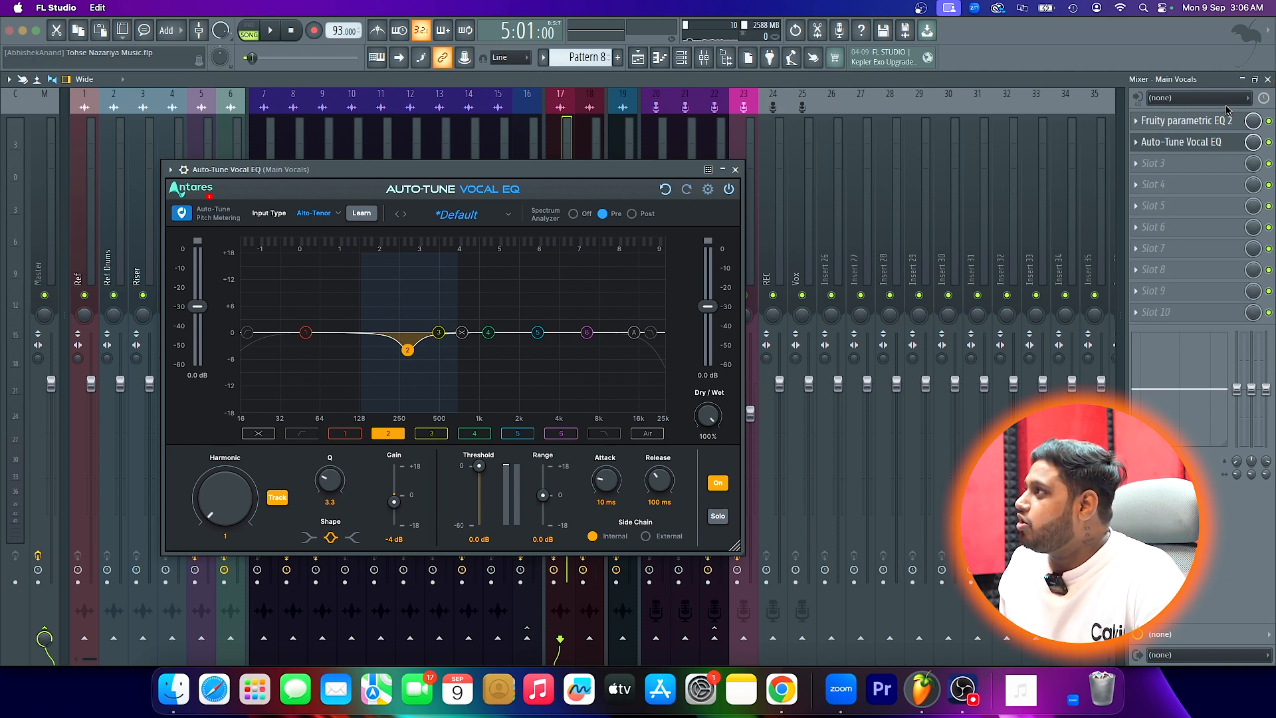
- Dip band 2 in Fruity parametric EQ 2, bypass that effect, and play the vocal through the tracked Auto-Tune Vocal EQ cut
{"action": "left_click", "coordinate": [1190, 120]}
{"action": "left_click_drag", "start_coordinate": [269, 137], "coordinate": [317, 157]}
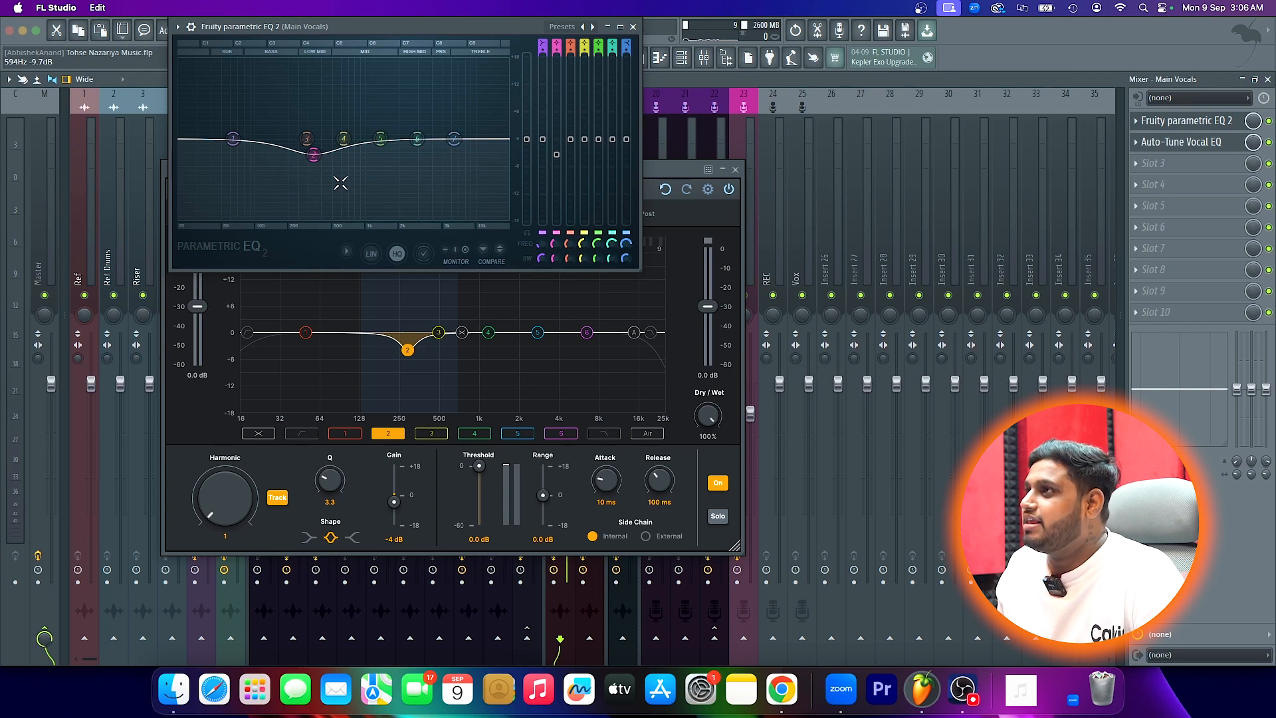
{"action": "left_click", "coordinate": [633, 27]}
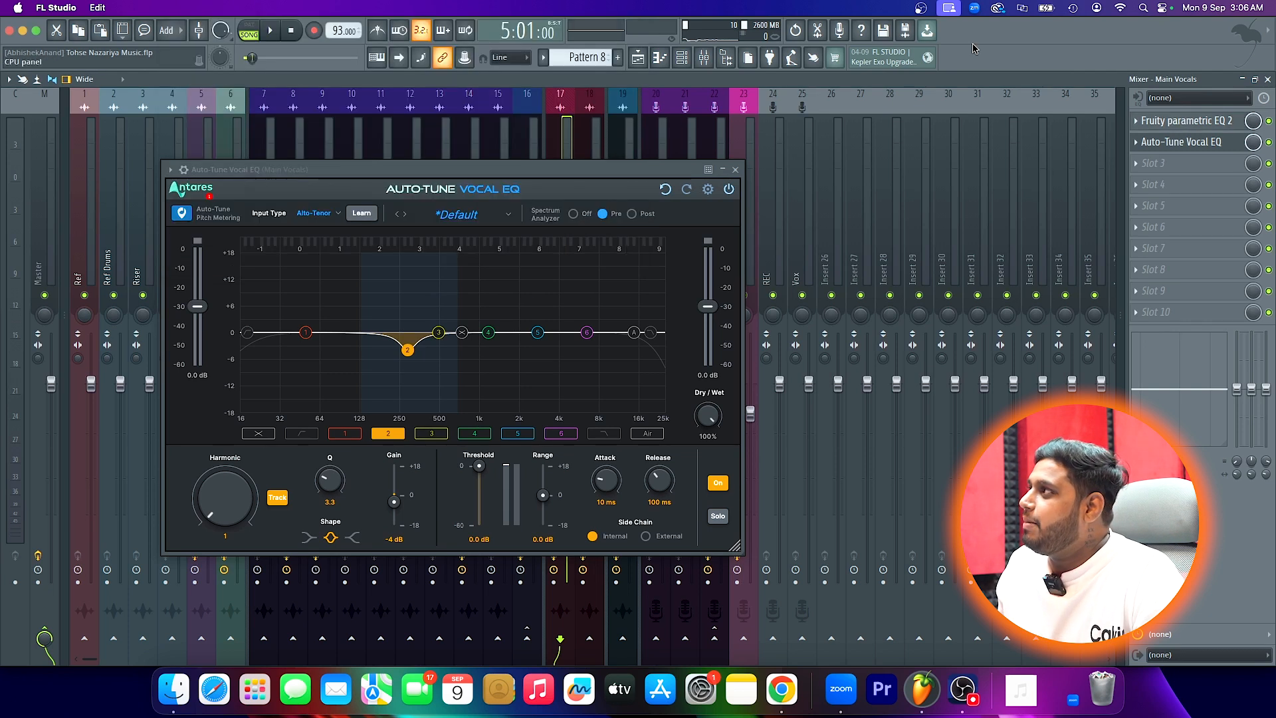
{"action": "left_click", "coordinate": [1269, 121]}
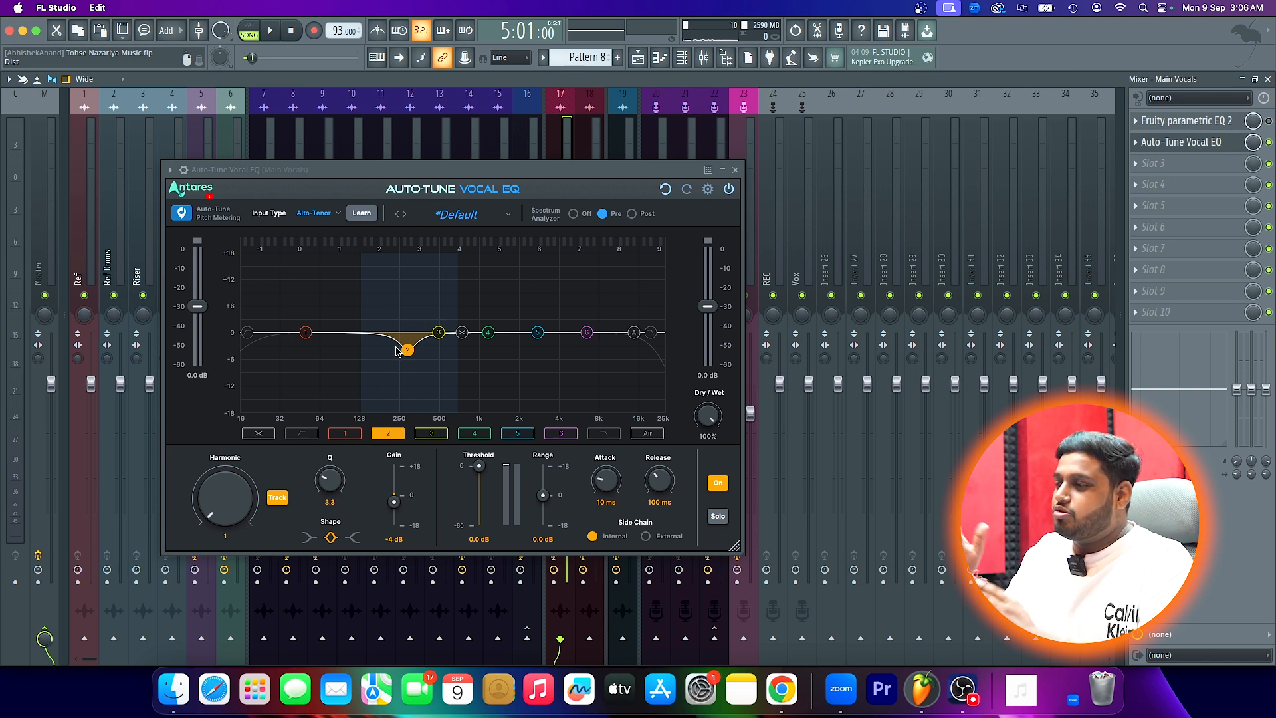
{"action": "key", "text": "space"}
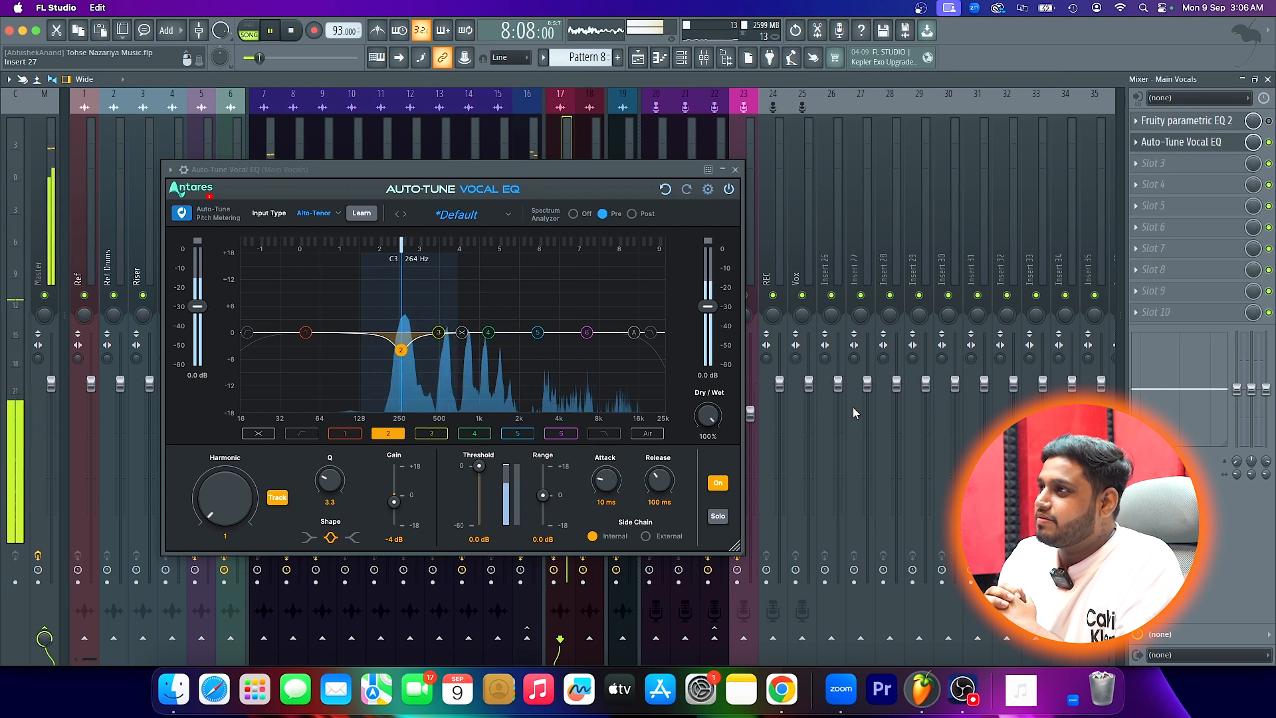
{"action": "key", "text": "space"}
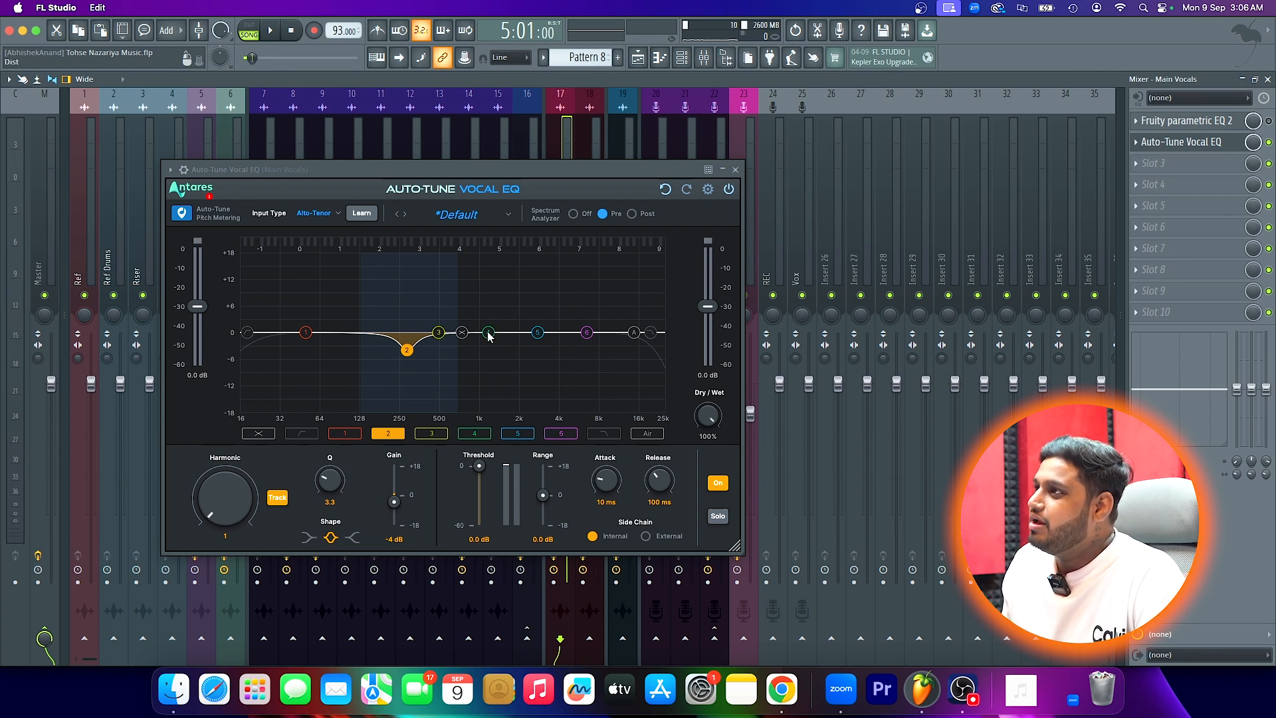
- Turn on pitch tracking for EQ band 4 and set its harmonic to 8 and its Q to 1.1
{"action": "left_click", "coordinate": [439, 332]}
{"action": "left_click", "coordinate": [488, 333]}
{"action": "left_click", "coordinate": [538, 332]}
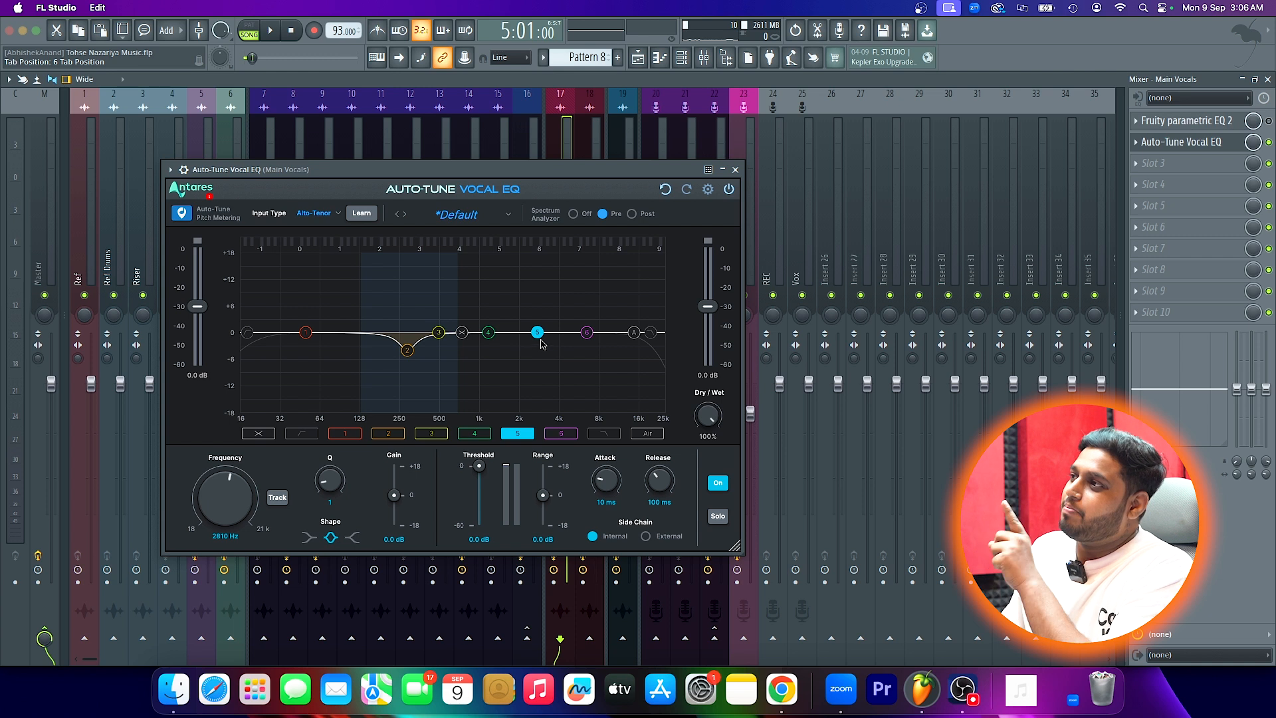
{"action": "left_click", "coordinate": [488, 333]}
{"action": "left_click_drag", "start_coordinate": [229, 493], "coordinate": [214, 451]}
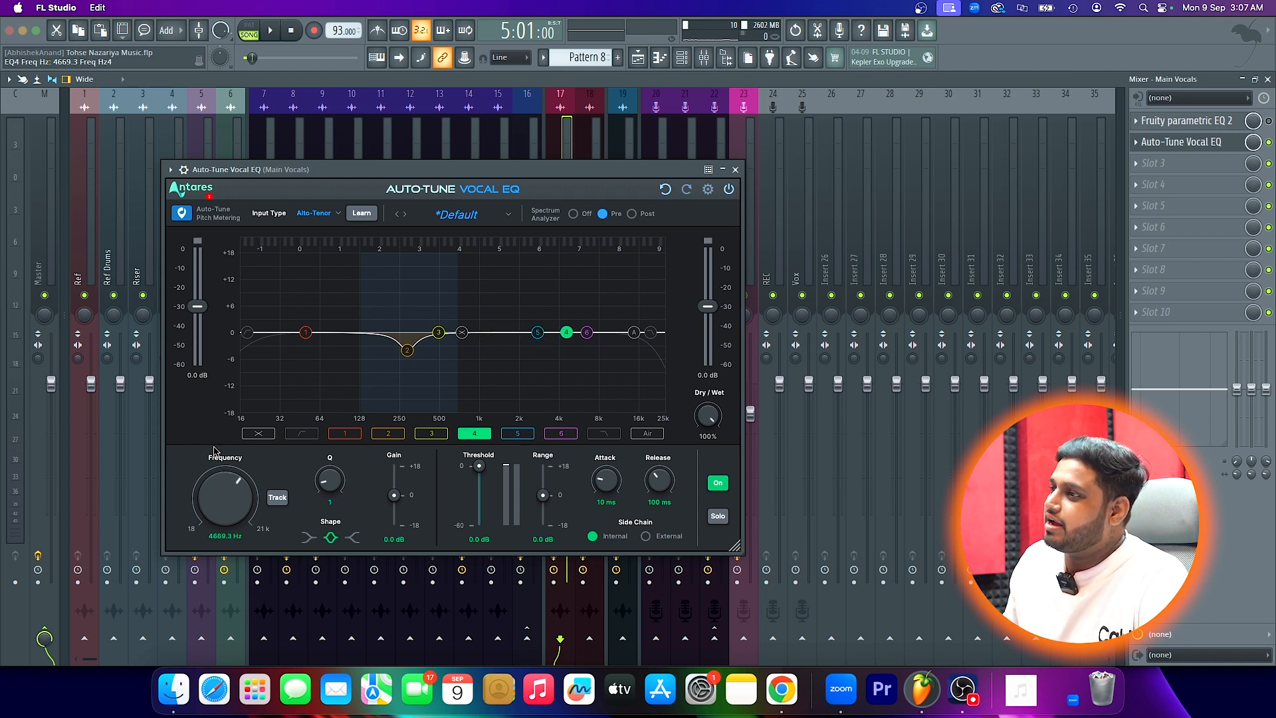
{"action": "left_click", "coordinate": [277, 498]}
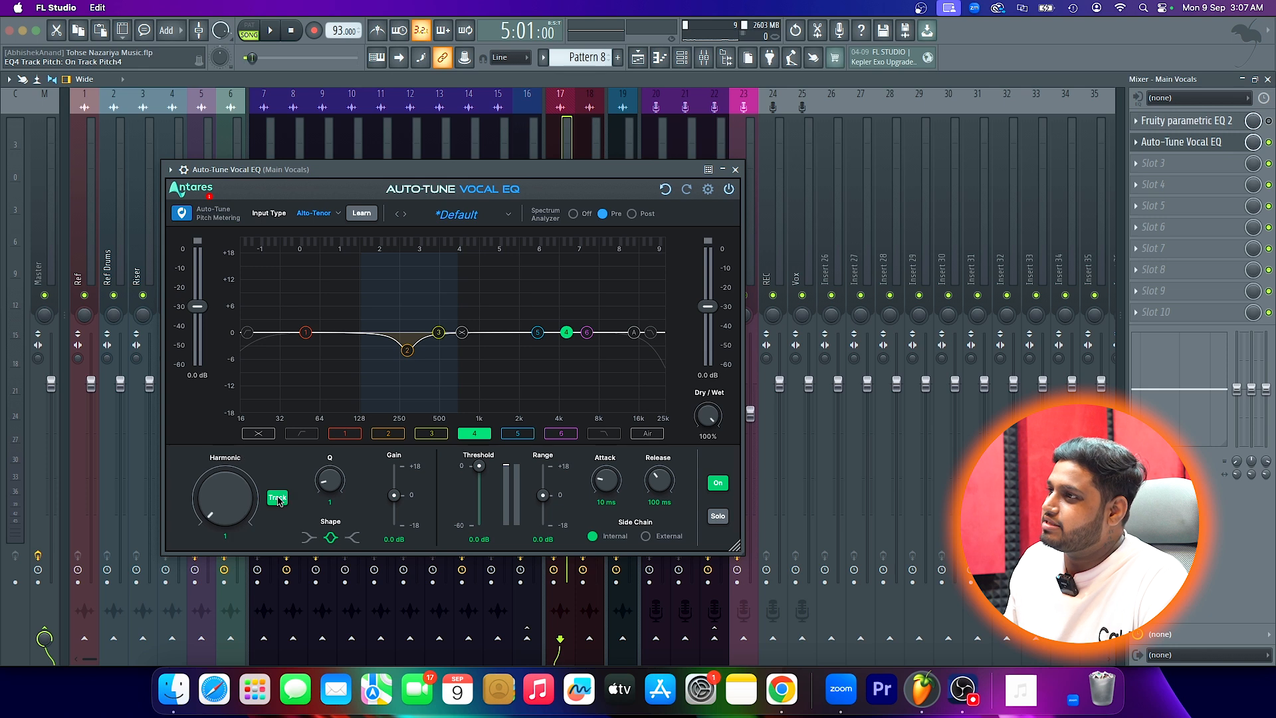
{"action": "left_click_drag", "start_coordinate": [334, 484], "coordinate": [334, 480]}
{"action": "left_click_drag", "start_coordinate": [240, 509], "coordinate": [233, 492]}
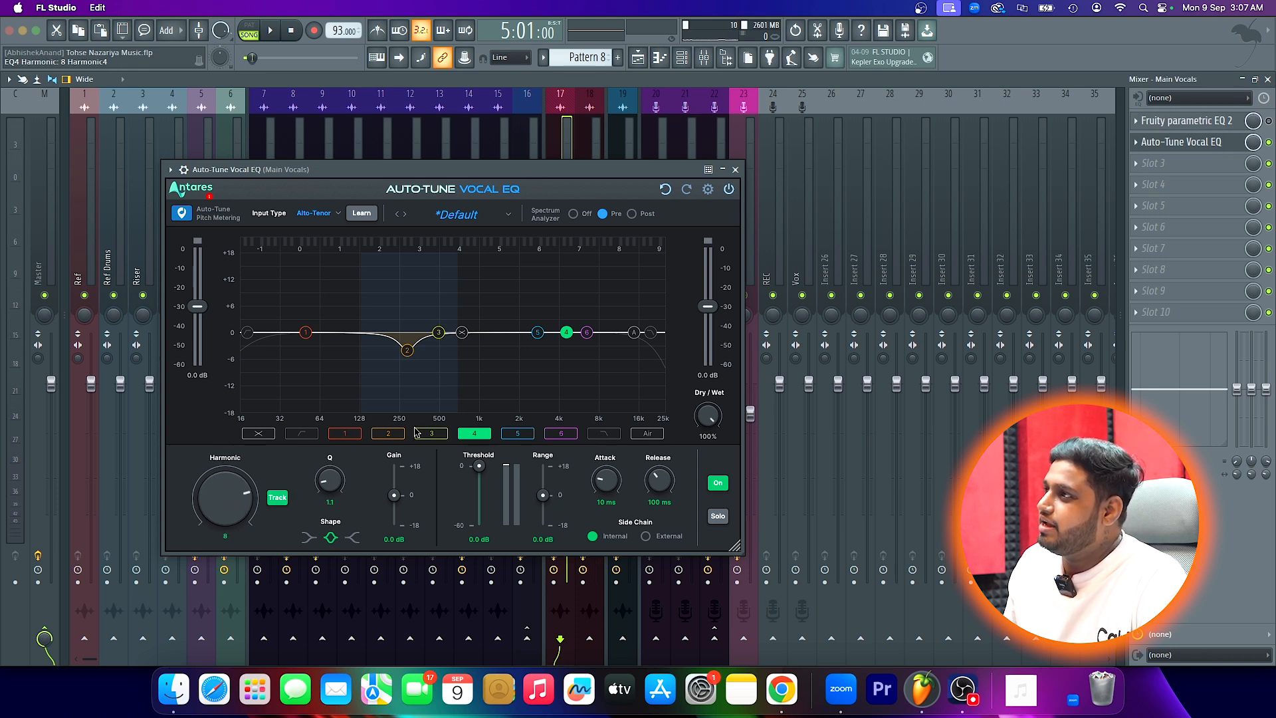
- Try harmonic 10 for the tracked EQ band 4 and play the vocal to check its movement
{"action": "key", "text": "space"}
{"action": "key", "text": "space"}
{"action": "left_click_drag", "start_coordinate": [228, 490], "coordinate": [222, 464]}
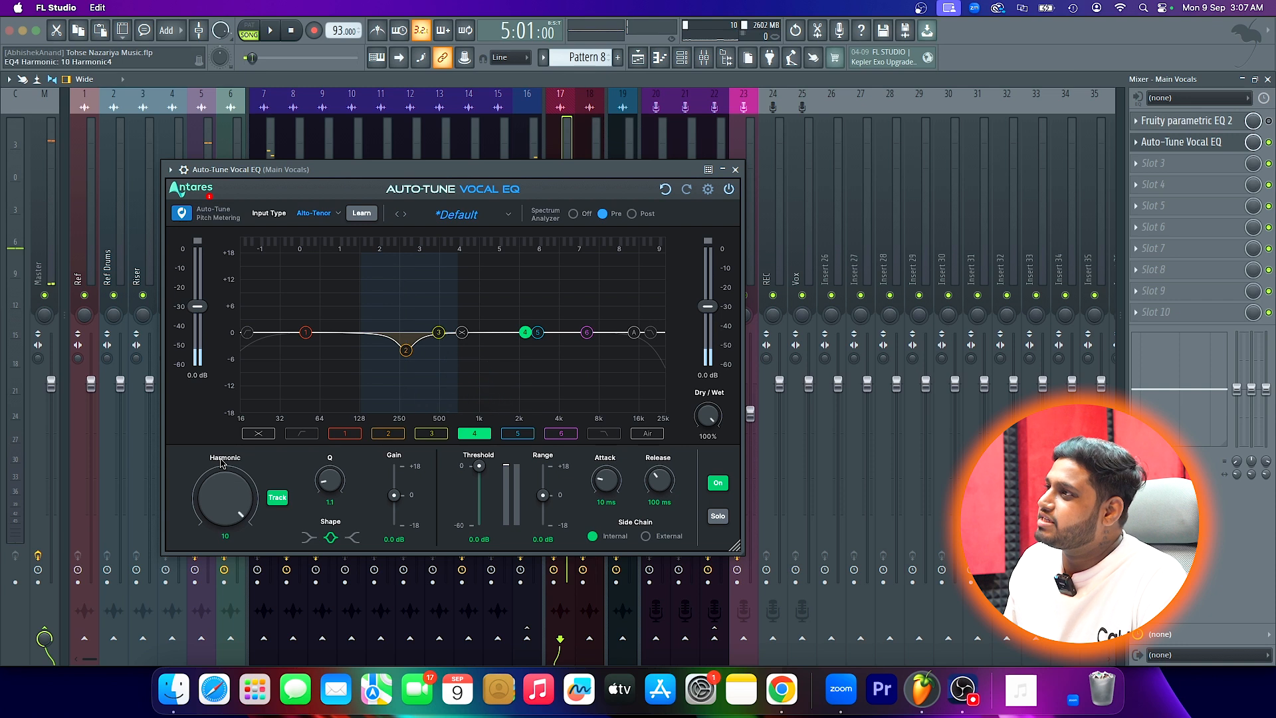
{"action": "key", "text": "space"}
- Set EQ band 4's harmonic to 2 and play the vocal to check how the band follows it
{"action": "key", "text": "space"}
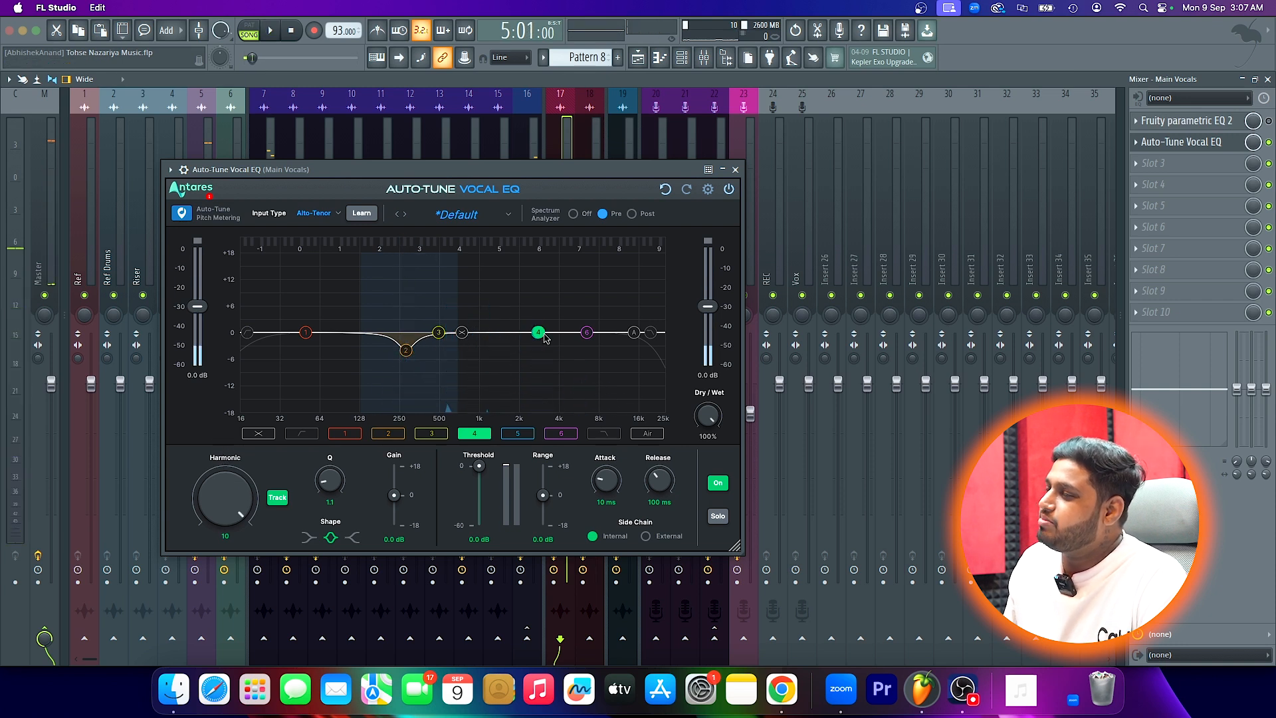
{"action": "left_click_drag", "start_coordinate": [214, 488], "coordinate": [224, 563]}
{"action": "key", "text": "space"}
{"action": "key", "text": "space"}
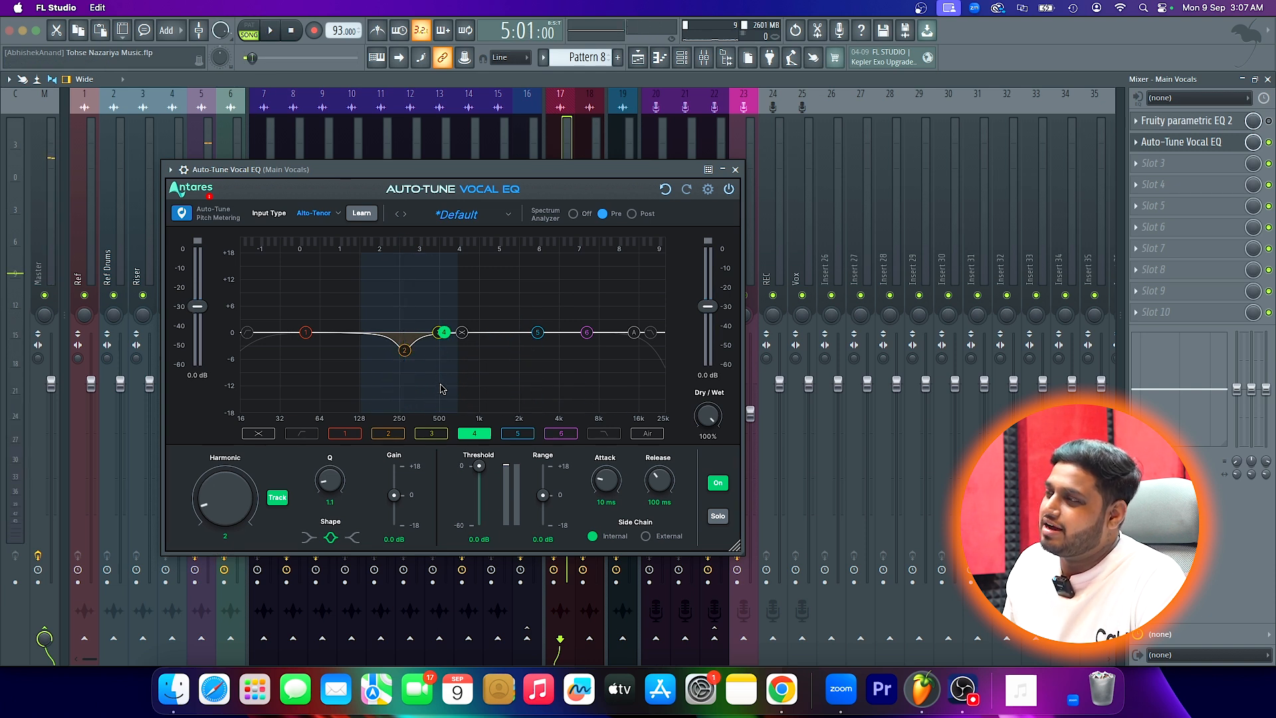
{"action": "key", "text": "space"}
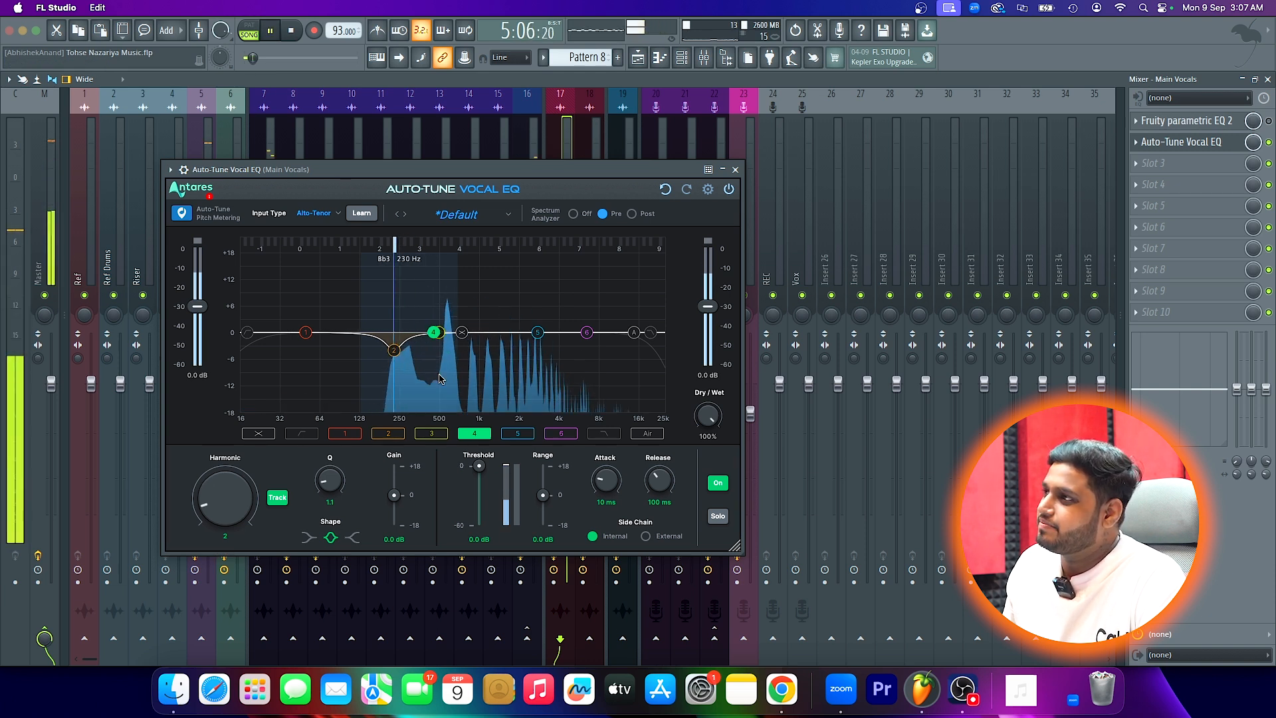
- Set EQ band 4's gain to -3.9 dB and its Q to 7, and play the vocal
{"action": "left_click_drag", "start_coordinate": [395, 495], "coordinate": [394, 504]}
{"action": "left_click_drag", "start_coordinate": [330, 480], "coordinate": [320, 450]}
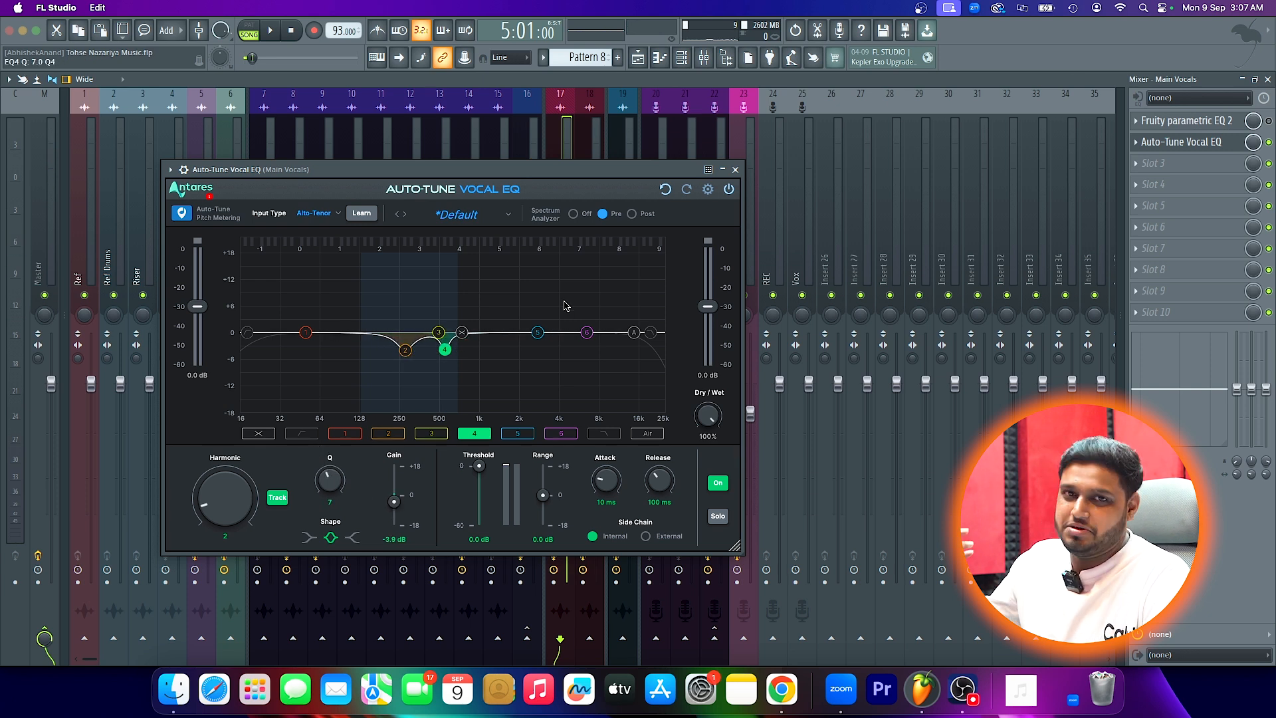
{"action": "key", "text": "space"}
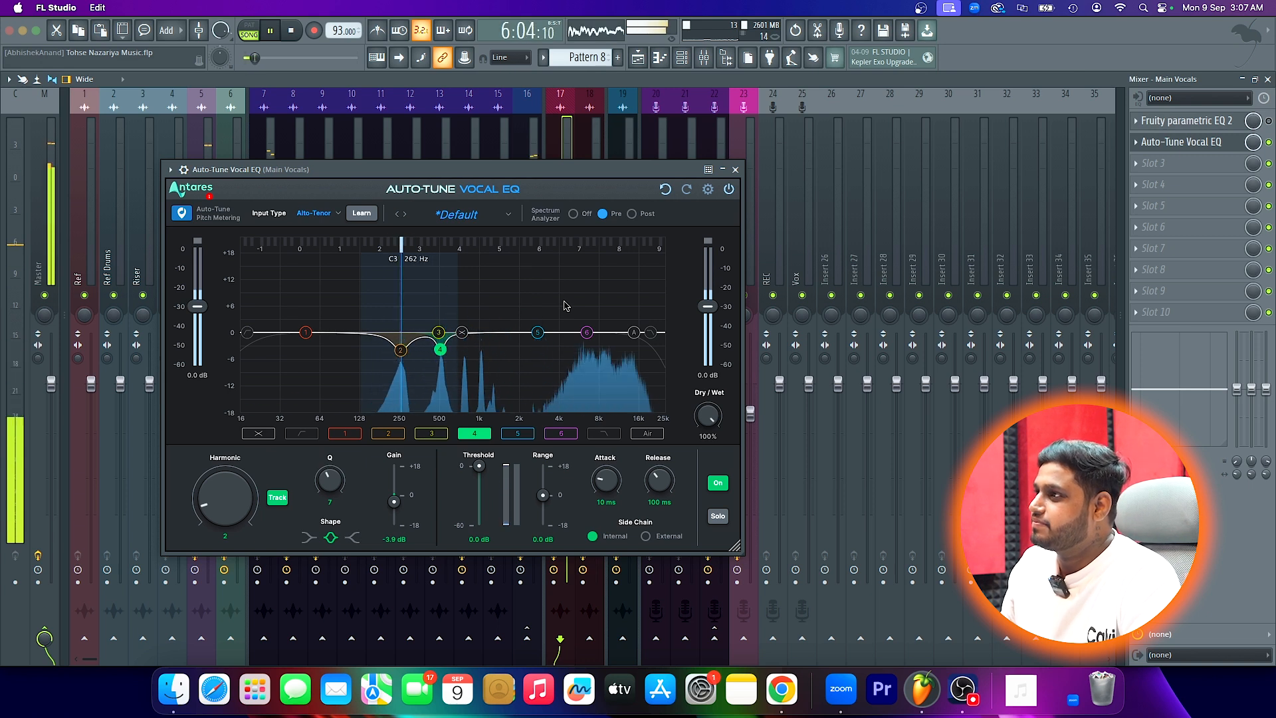
{"action": "key", "text": "space"}
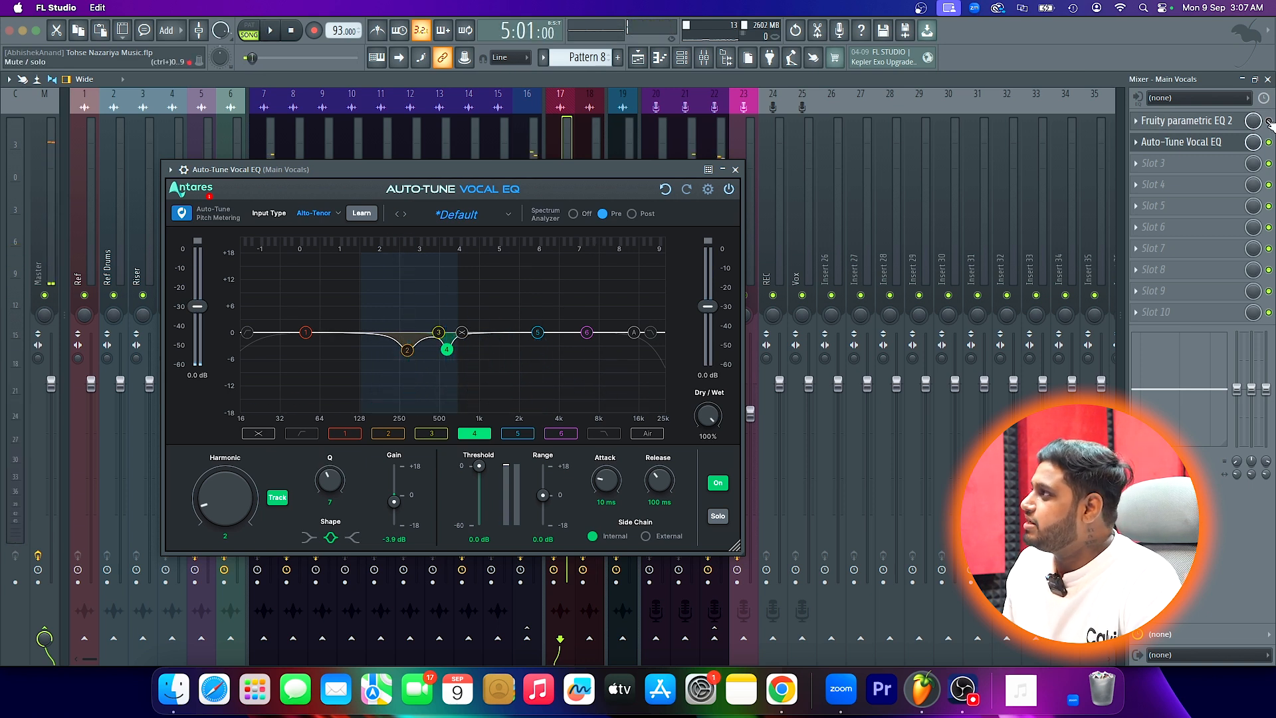
- Play the vocal with Auto-Tune Vocal EQ bypassed and re-enabled to compare the sound
{"action": "left_click", "coordinate": [1270, 143]}
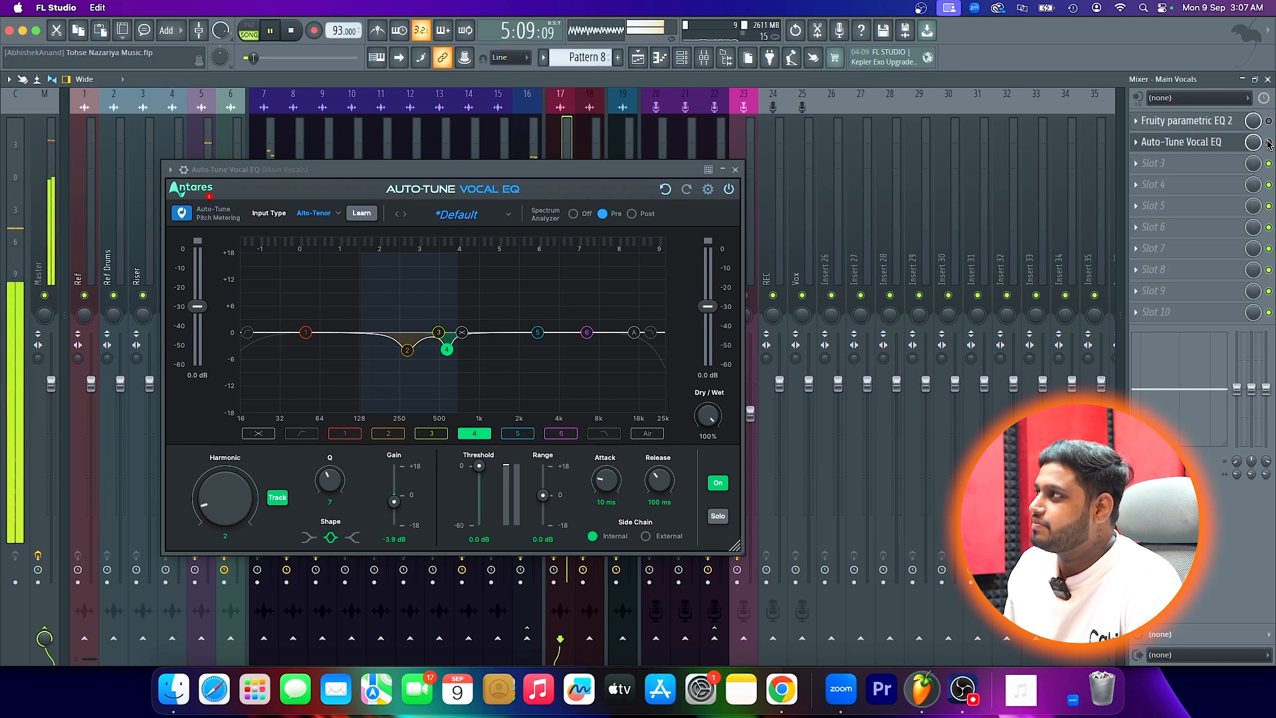
{"action": "left_click", "coordinate": [1270, 143]}
{"action": "key", "text": "space"}
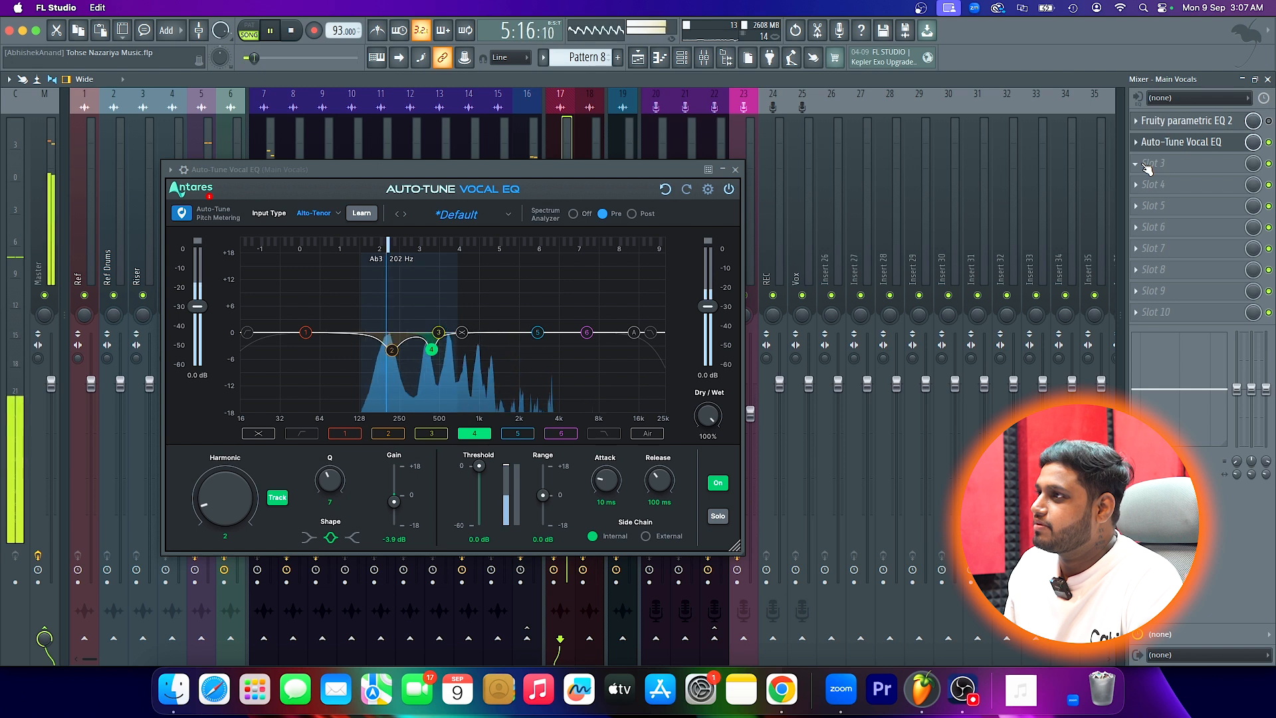
{"action": "key", "text": "space"}
- Enable the high-pass filter at 88.8 Hz and set its slope to 18 dB per octave
{"action": "left_click", "coordinate": [248, 333]}
{"action": "left_click_drag", "start_coordinate": [247, 333], "coordinate": [341, 342]}
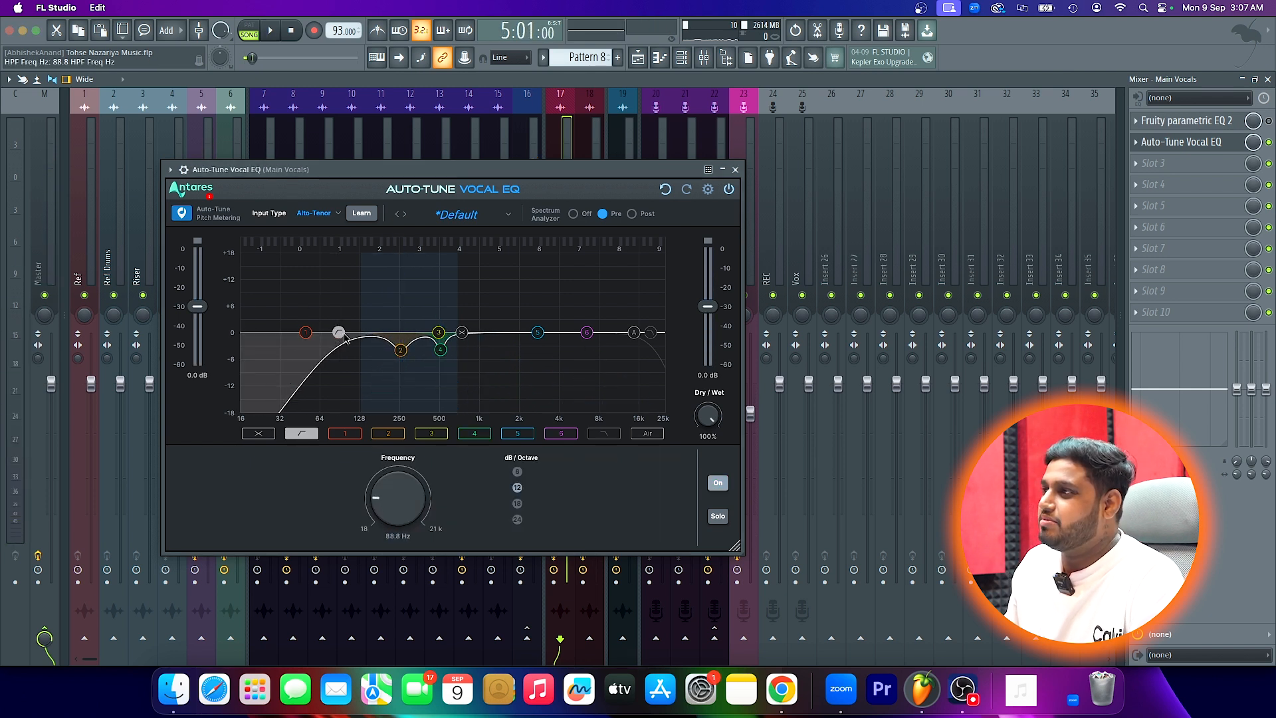
{"action": "left_click", "coordinate": [517, 503]}
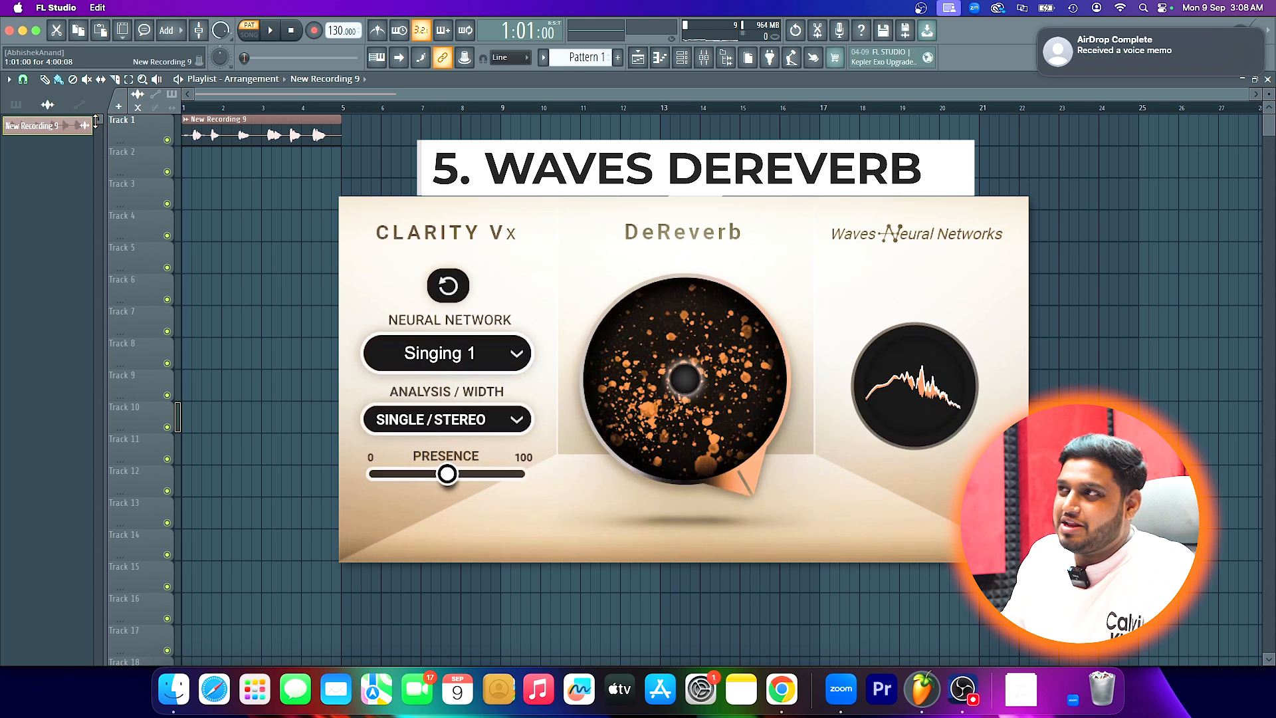
- Play New Recording 9 in song mode and enlarge Track 1 to examine its waveform
{"action": "key", "text": "space"}
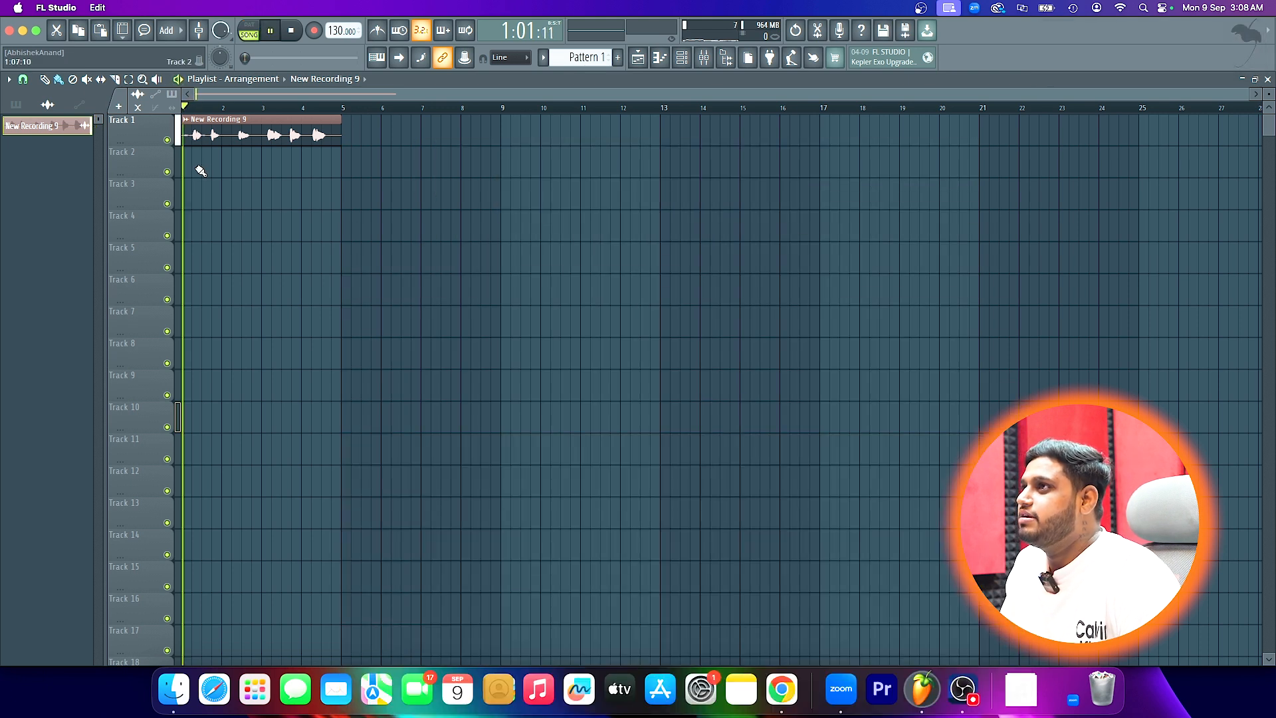
{"action": "scroll", "coordinate": [181, 175], "scroll_direction": "up", "scroll_amount": 5}
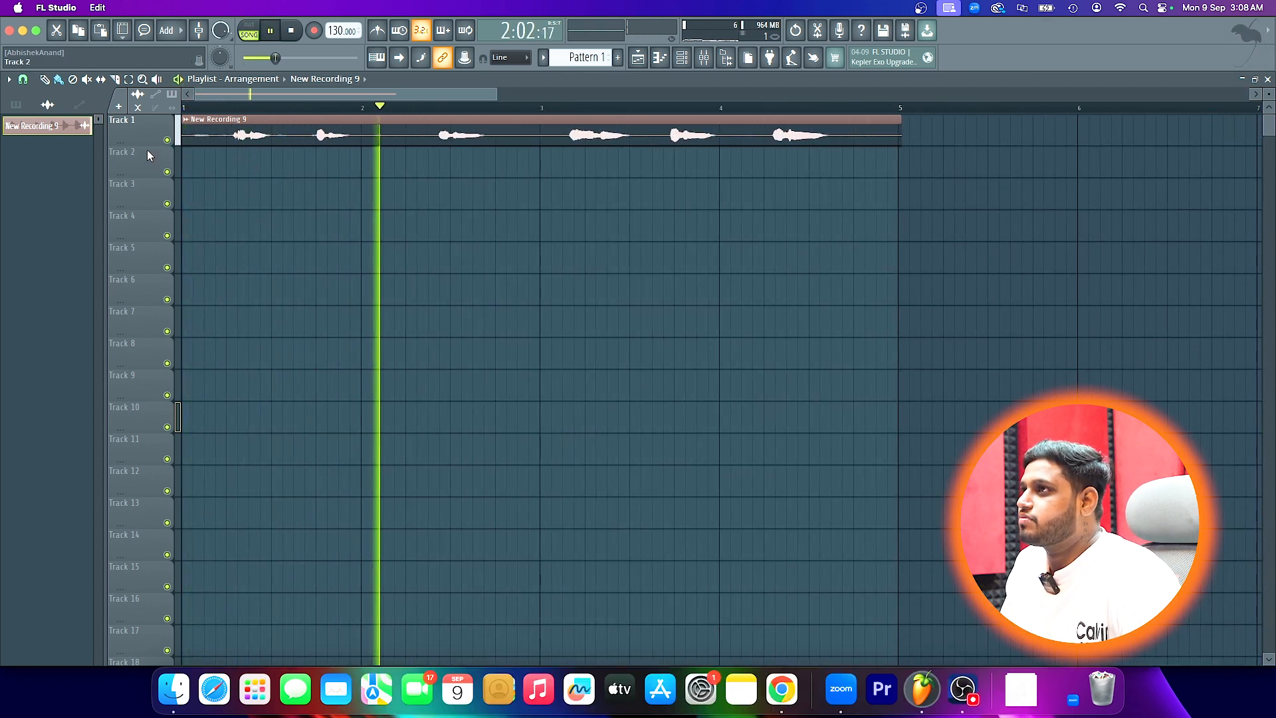
{"action": "left_click_drag", "start_coordinate": [151, 146], "coordinate": [151, 291]}
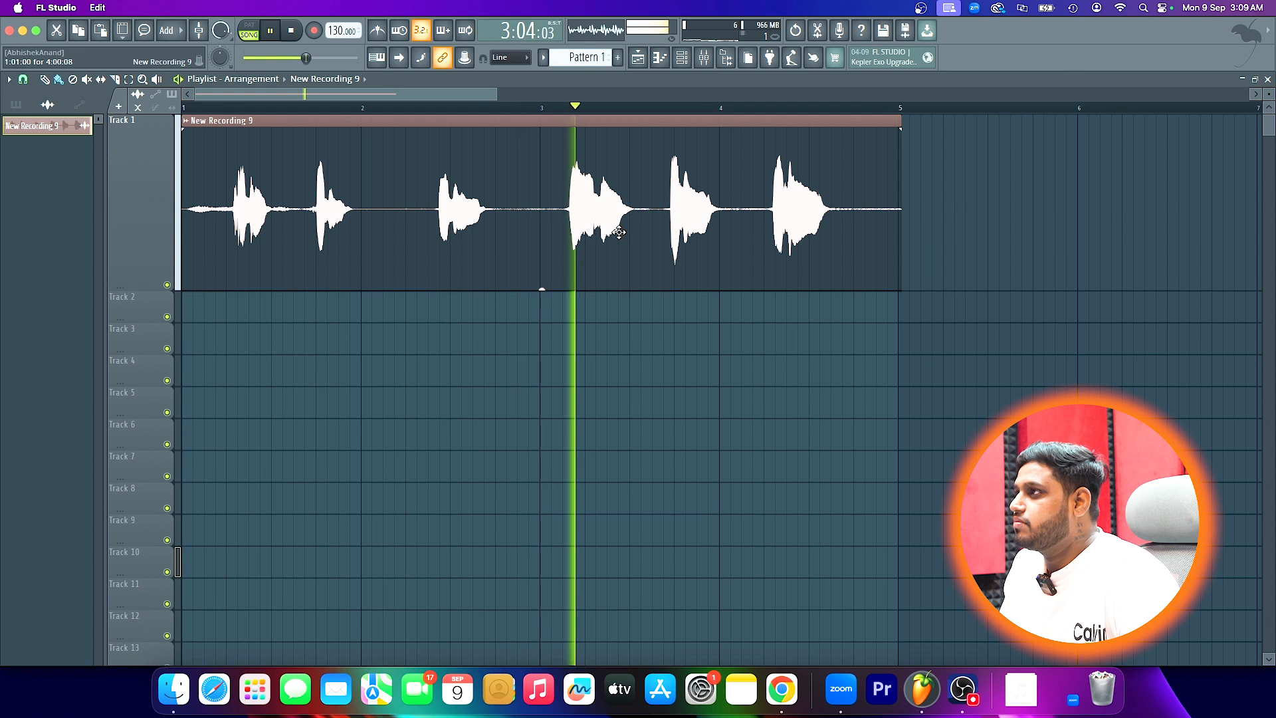
{"action": "scroll", "coordinate": [618, 231], "scroll_direction": "up", "scroll_amount": 4}
{"action": "scroll", "coordinate": [618, 232], "scroll_direction": "down", "scroll_amount": 5}
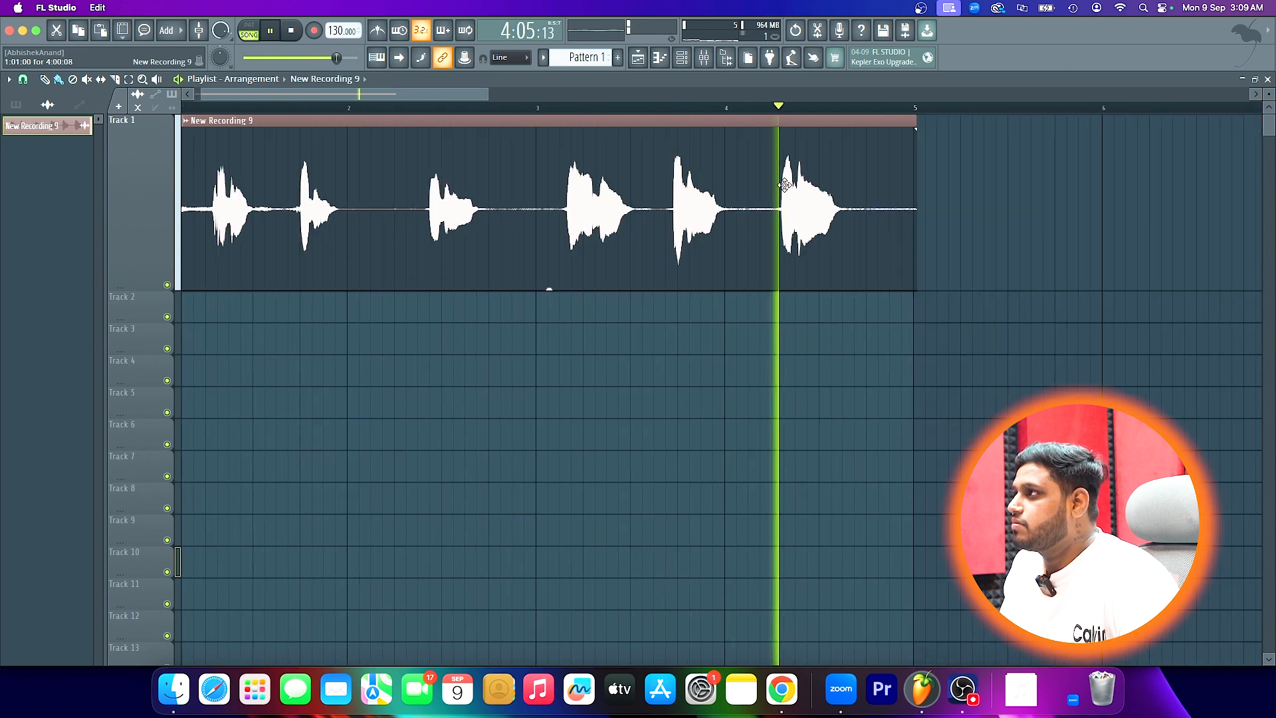
{"action": "key", "text": "space"}
- Play the phrase starting at 3:12:00 of the recording repeatedly to listen for its room reverb
{"action": "left_click", "coordinate": [667, 109]}
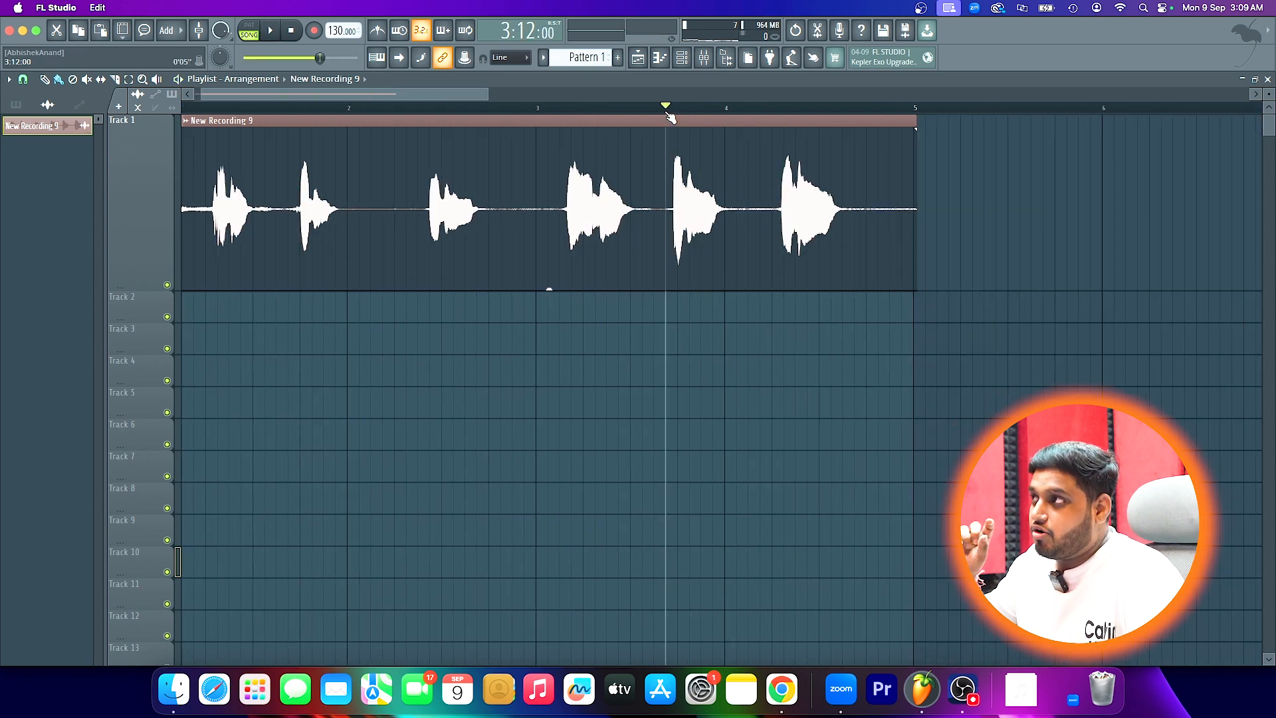
{"action": "key", "text": "space"}
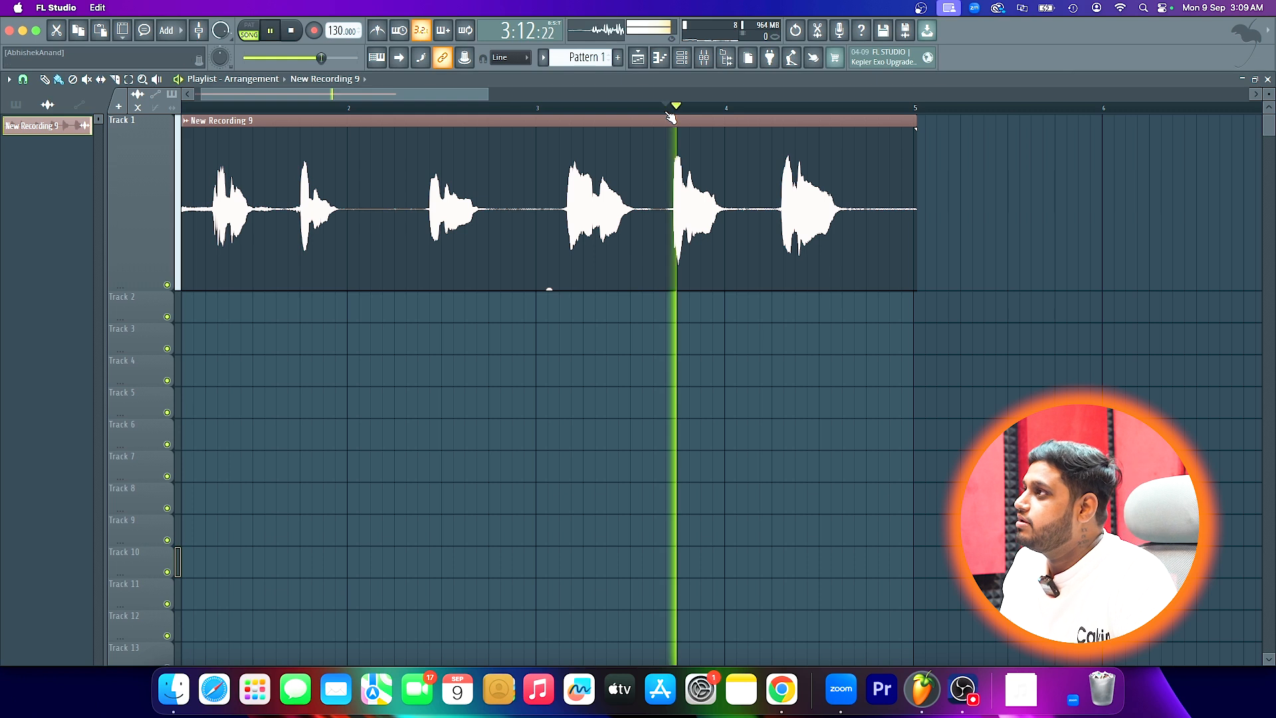
{"action": "key", "text": "space"}
{"action": "key", "text": "space"}
{"action": "key", "text": "space"}
{"action": "key", "text": "space"}
{"action": "key", "text": "space"}
{"action": "key", "text": "space"}
{"action": "key", "text": "space"}
{"action": "key", "text": "space"}
{"action": "key", "text": "space"}
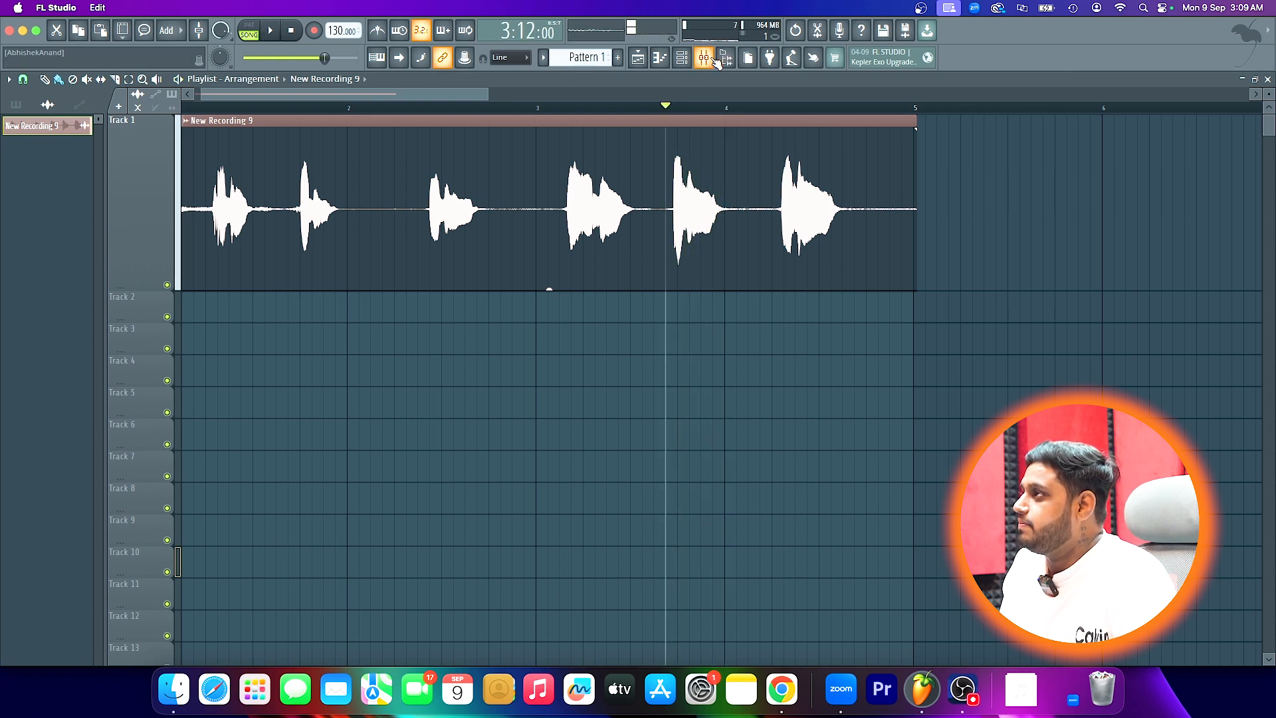
- Route the New Recording 9 clip to its own free mixer track
{"action": "left_click", "coordinate": [705, 58]}
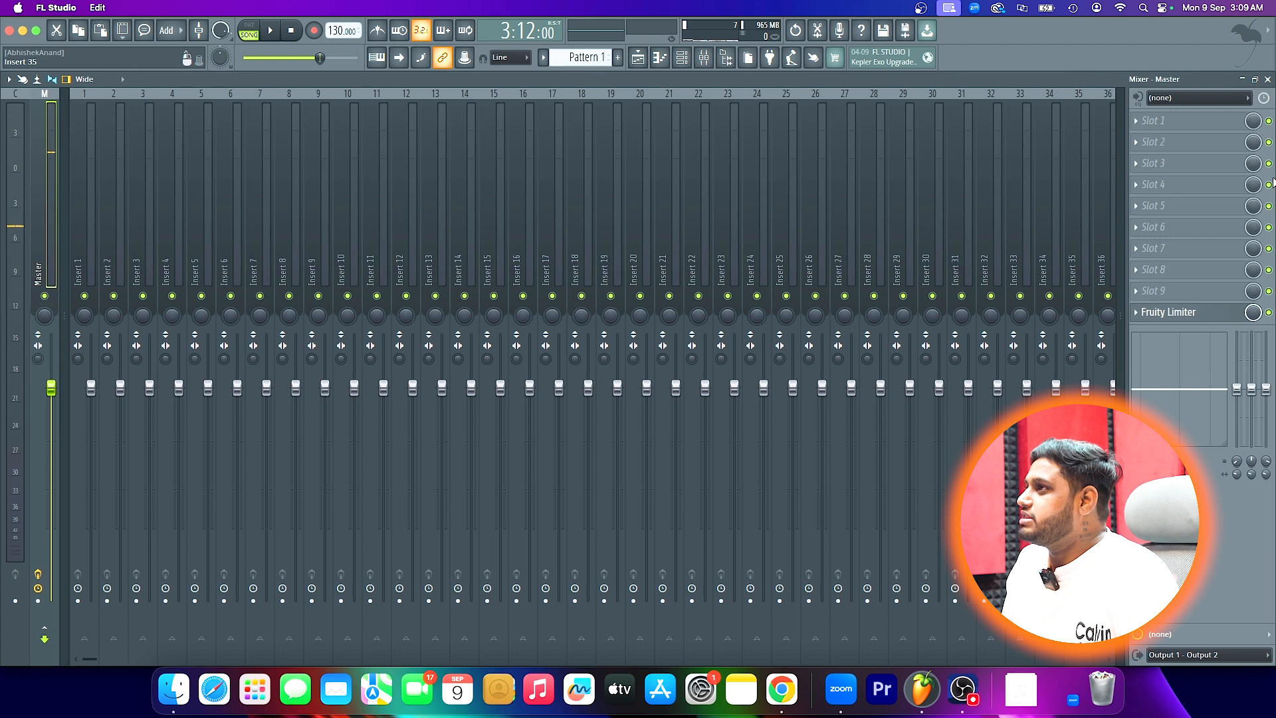
{"action": "left_click", "coordinate": [638, 58]}
{"action": "double_click", "coordinate": [520, 139]}
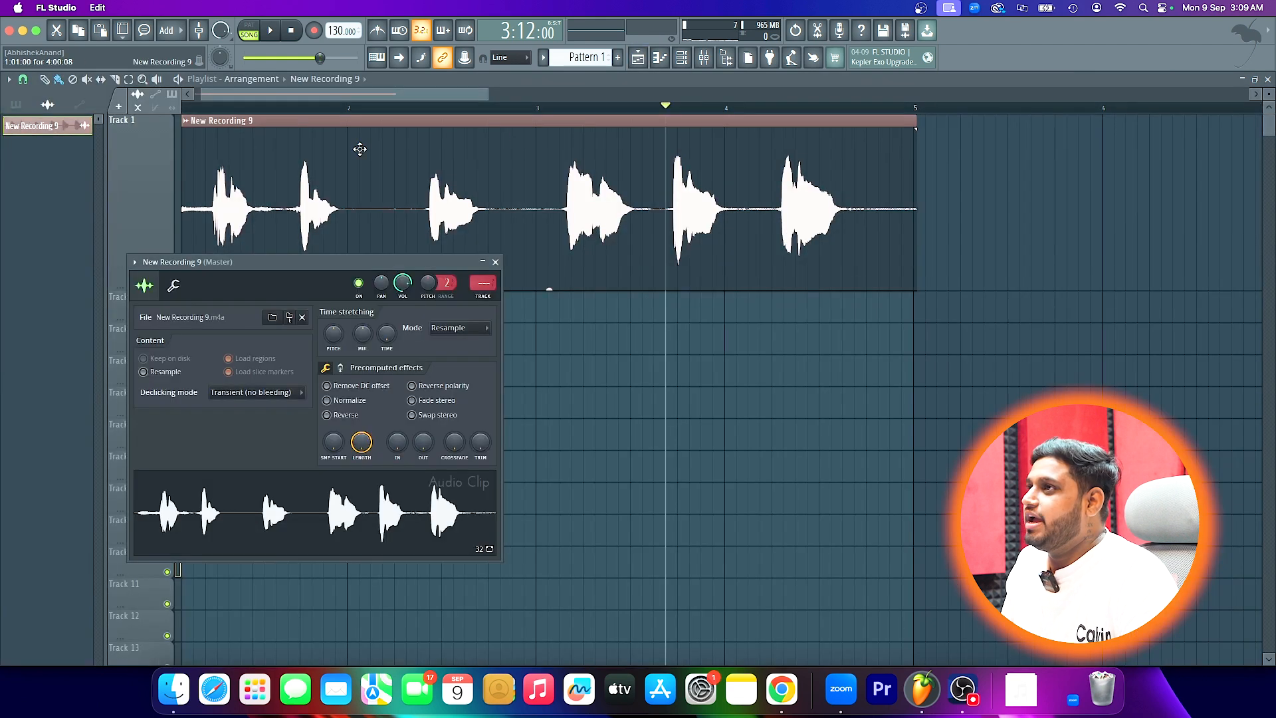
{"action": "left_click", "coordinate": [134, 262]}
{"action": "left_click", "coordinate": [321, 307]}
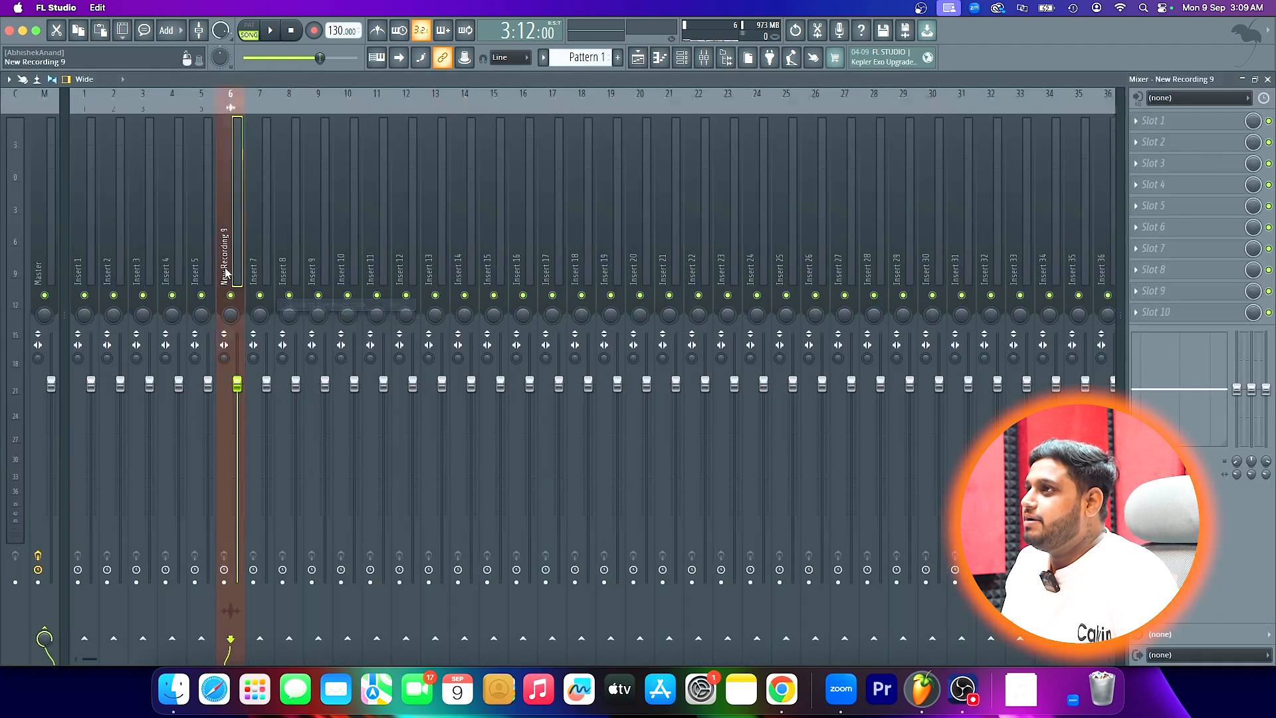
- Load Clarity Vx DeReverb Stereo in slot 1 of the recording's mixer track and move its window clear
{"action": "left_click", "coordinate": [1139, 121]}
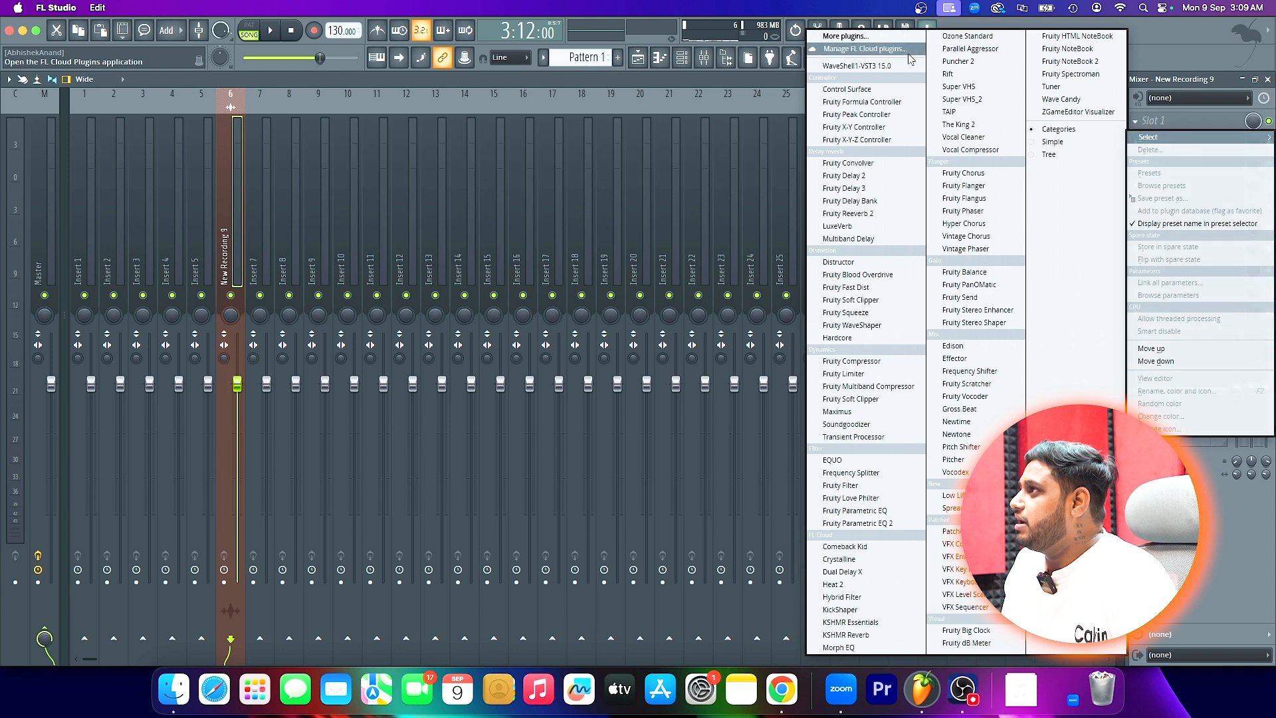
{"action": "left_click", "coordinate": [845, 36]}
{"action": "scroll", "coordinate": [196, 126], "scroll_direction": "left", "scroll_amount": 3}
{"action": "scroll", "coordinate": [176, 171], "scroll_direction": "left", "scroll_amount": 3}
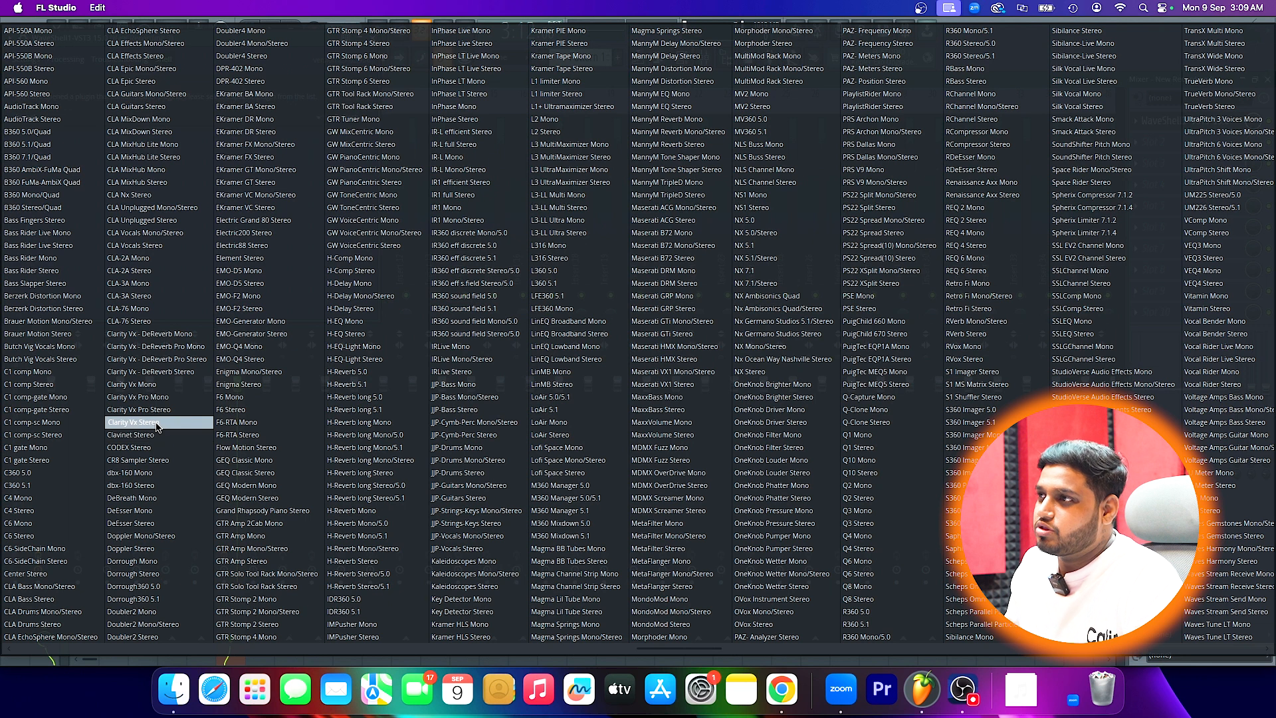
{"action": "left_click", "coordinate": [174, 373]}
{"action": "left_click_drag", "start_coordinate": [133, 57], "coordinate": [497, 177]}
- Play the phrase with the DeReverb amount at 100 and again at 0 to compare the reverb
{"action": "left_click_drag", "start_coordinate": [500, 306], "coordinate": [500, 253]}
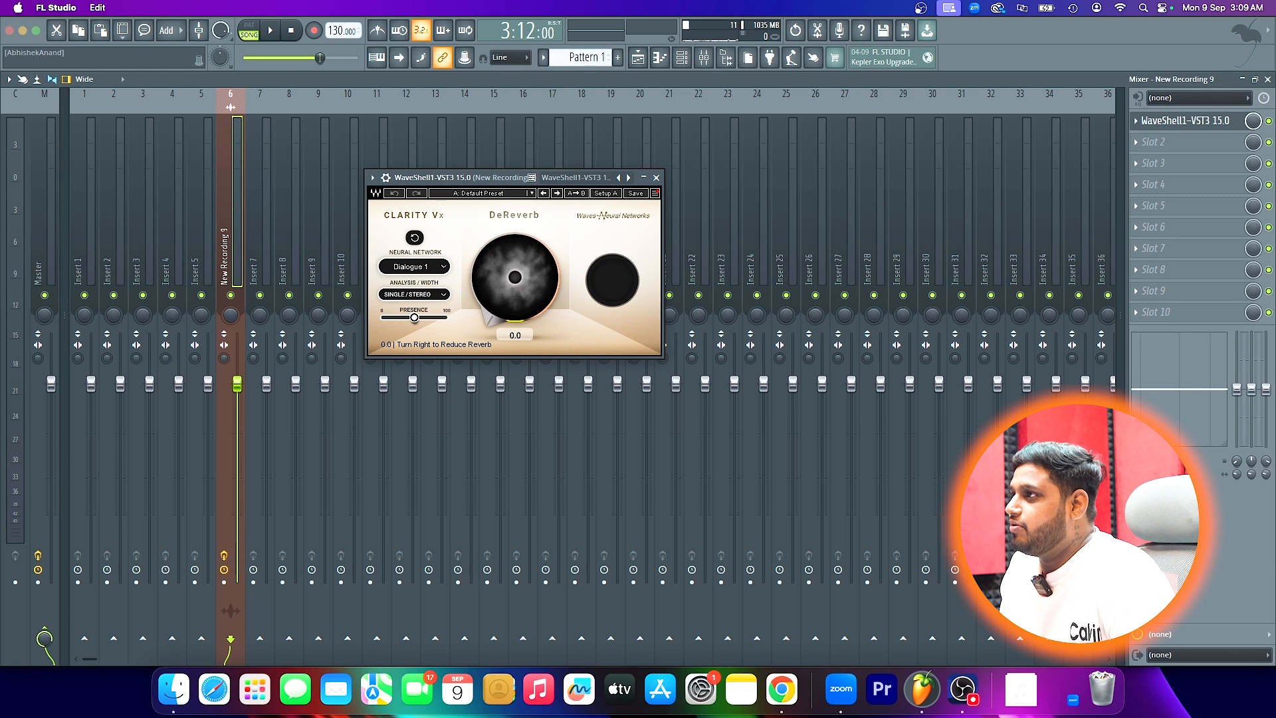
{"action": "key", "text": "space"}
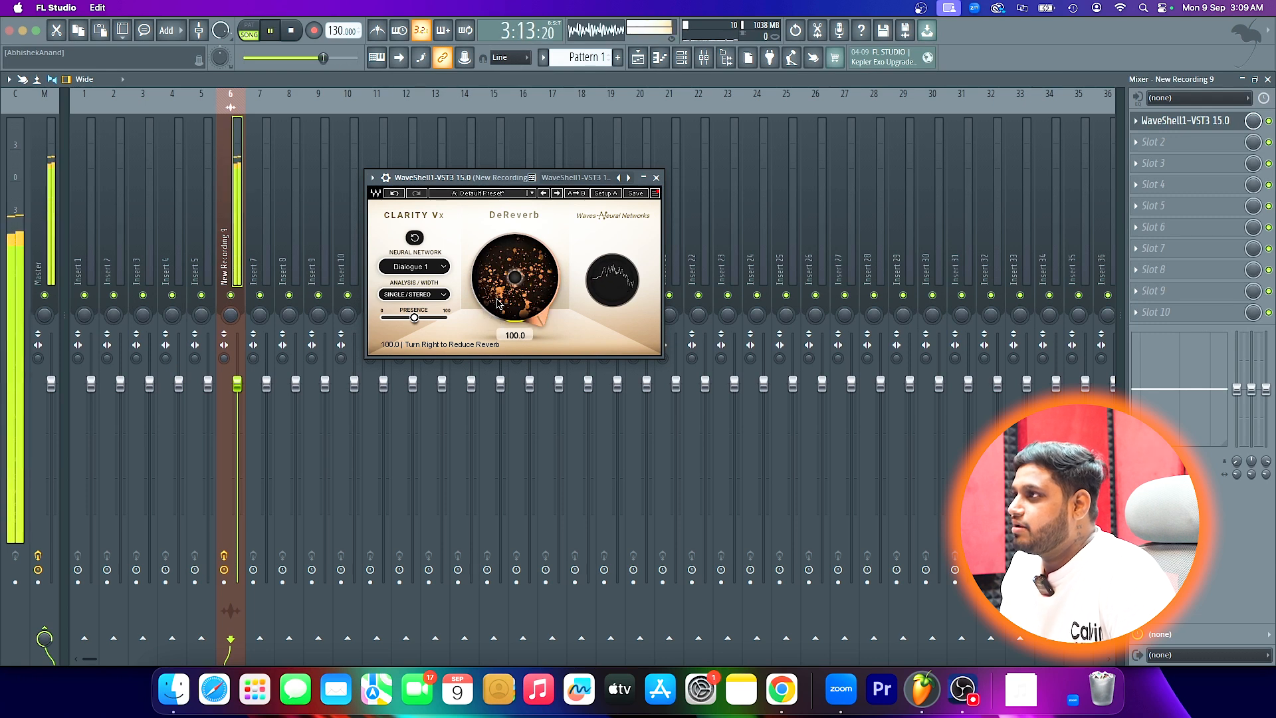
{"action": "key", "text": "space"}
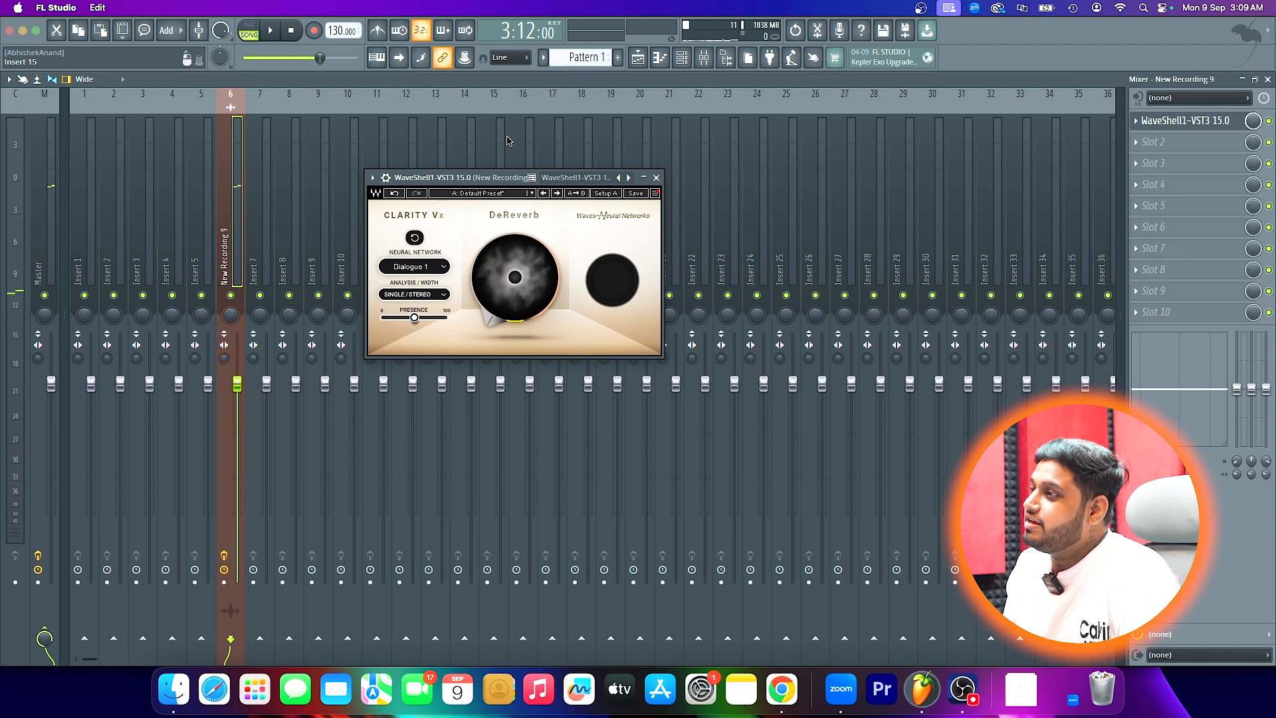
{"action": "key", "text": "space"}
{"action": "key", "text": "space"}
{"action": "key", "text": "space"}
{"action": "key", "text": "space"}
{"action": "key", "text": "space"}
{"action": "key", "text": "space"}
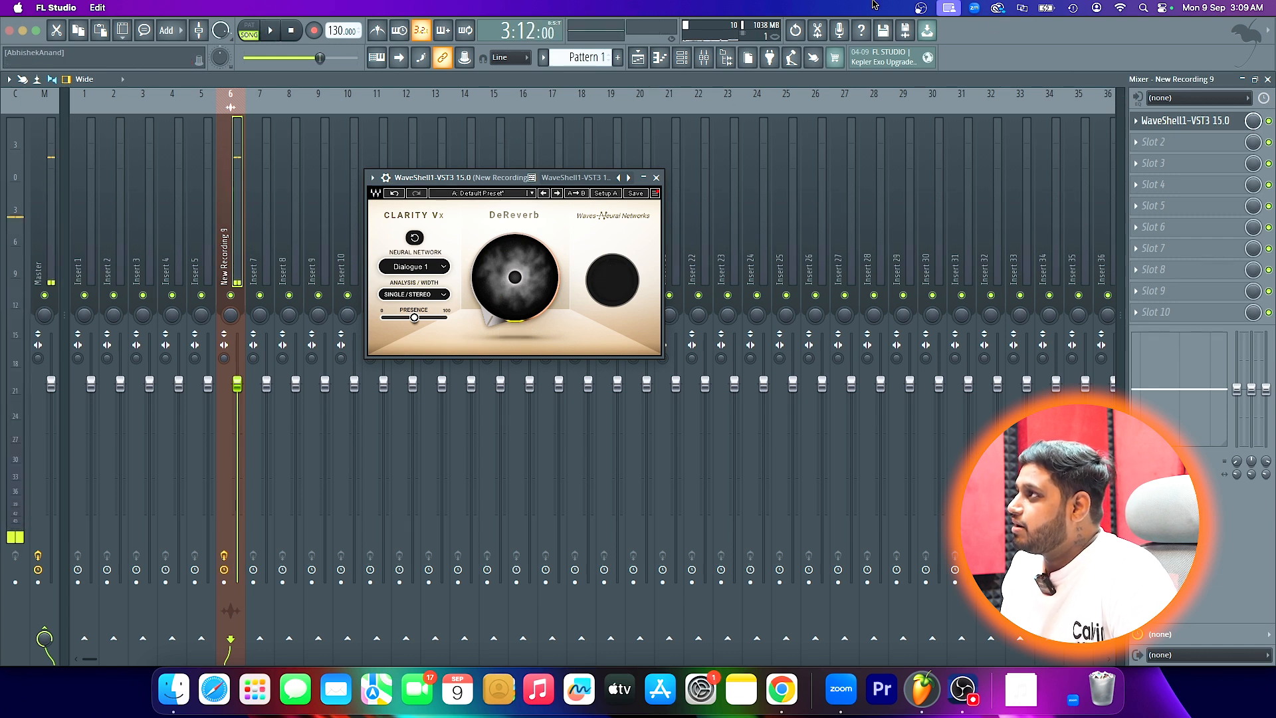
- Normalize the New Recording 9 audio clip and play the phrase
{"action": "key", "text": "F5"}
{"action": "double_click", "coordinate": [317, 148]}
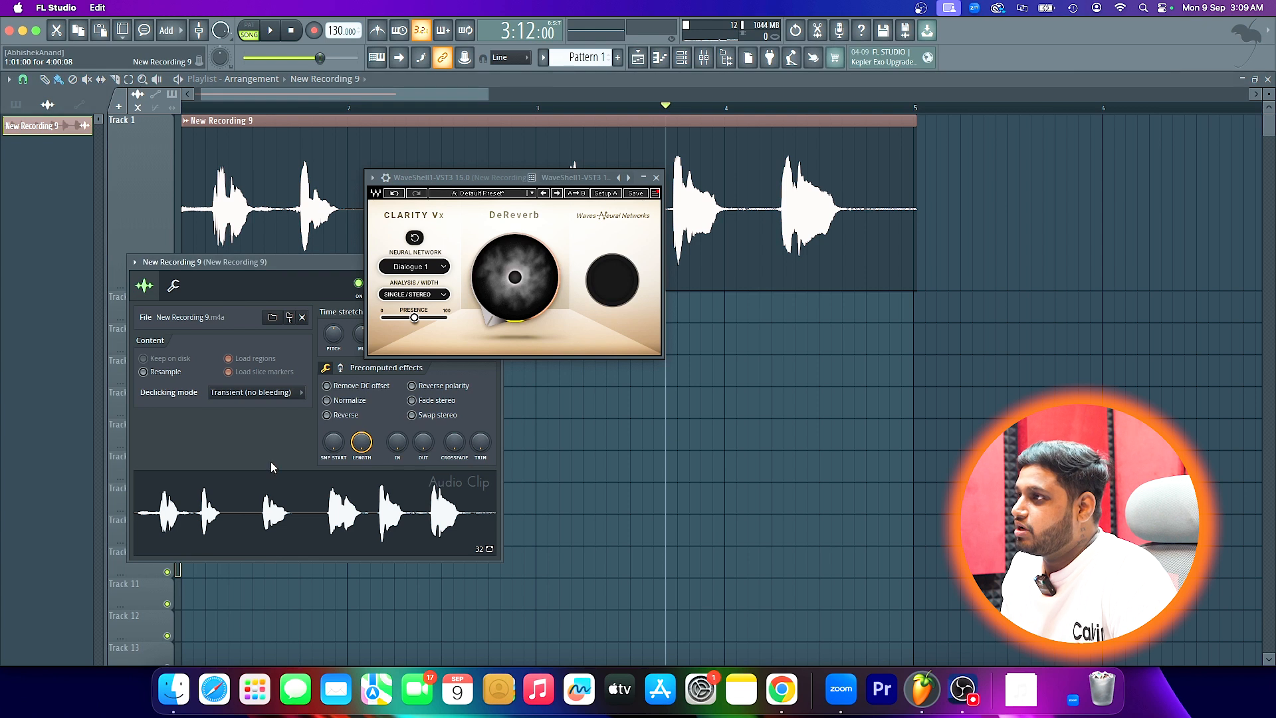
{"action": "left_click", "coordinate": [327, 400]}
{"action": "key", "text": "space"}
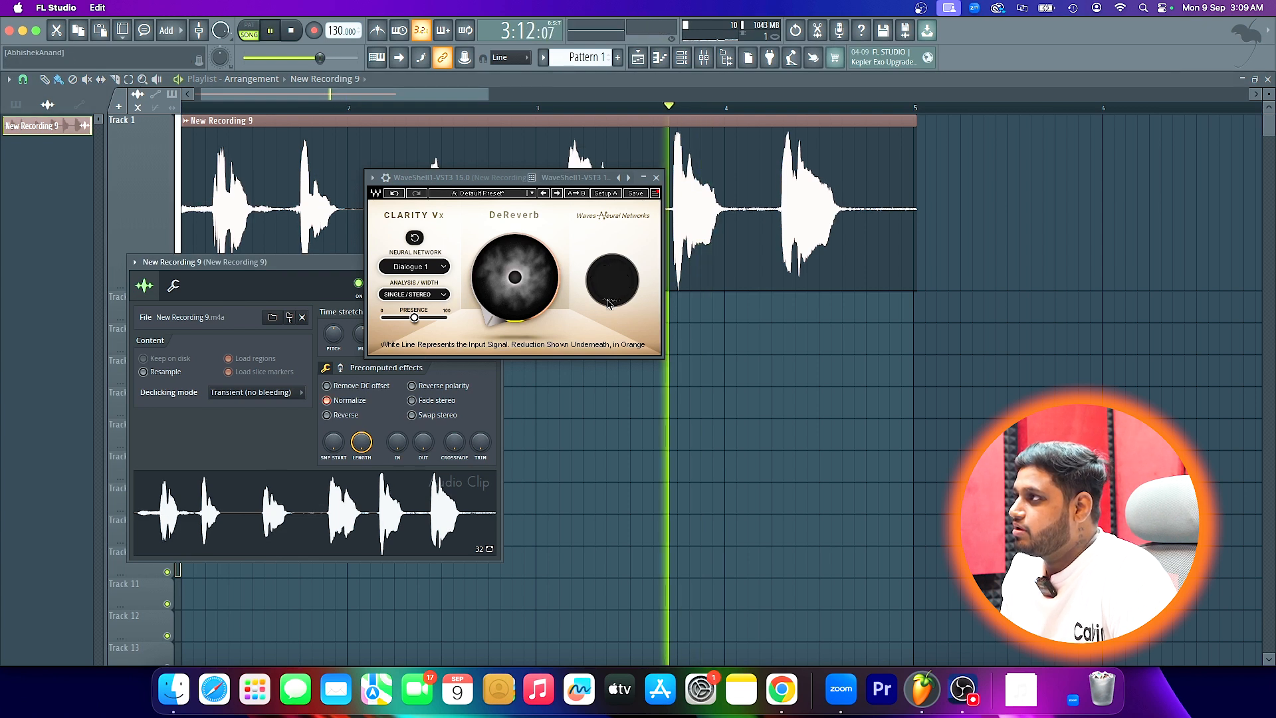
{"action": "key", "text": "space"}
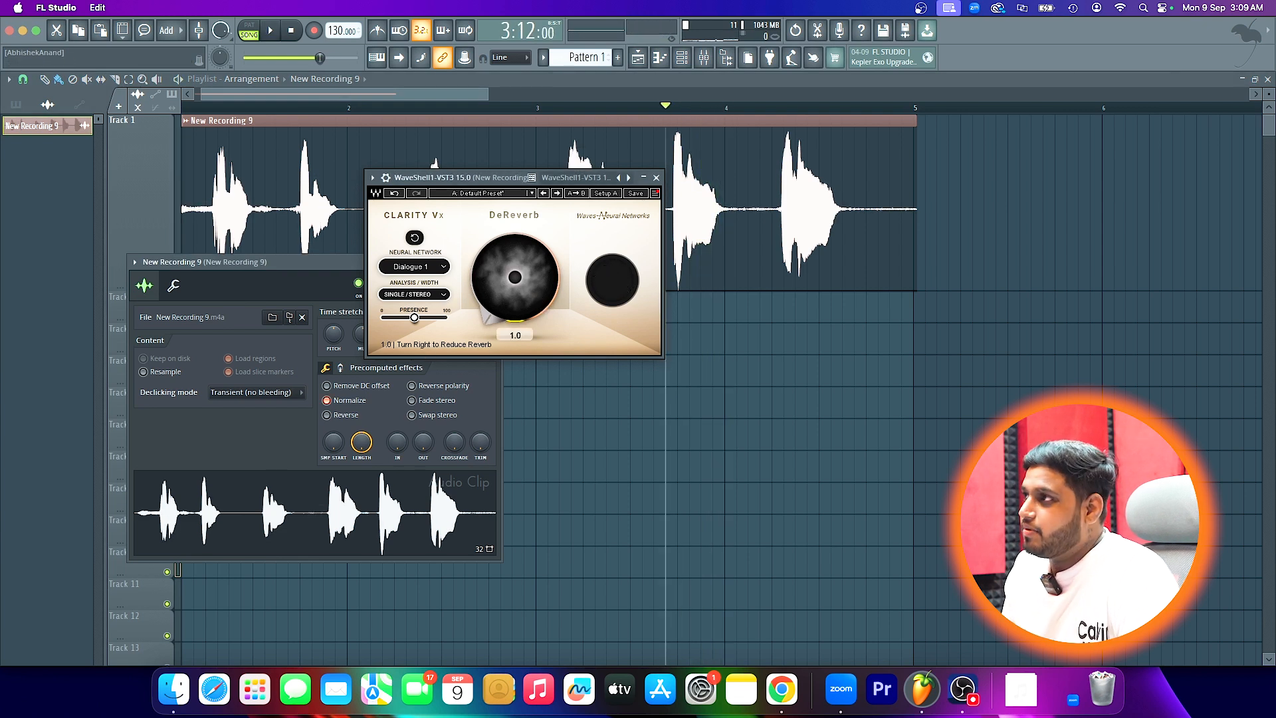
- Raise the DeReverb amount to 100 and play the normalized phrase
{"action": "left_click", "coordinate": [535, 304]}
{"action": "key", "text": "space"}
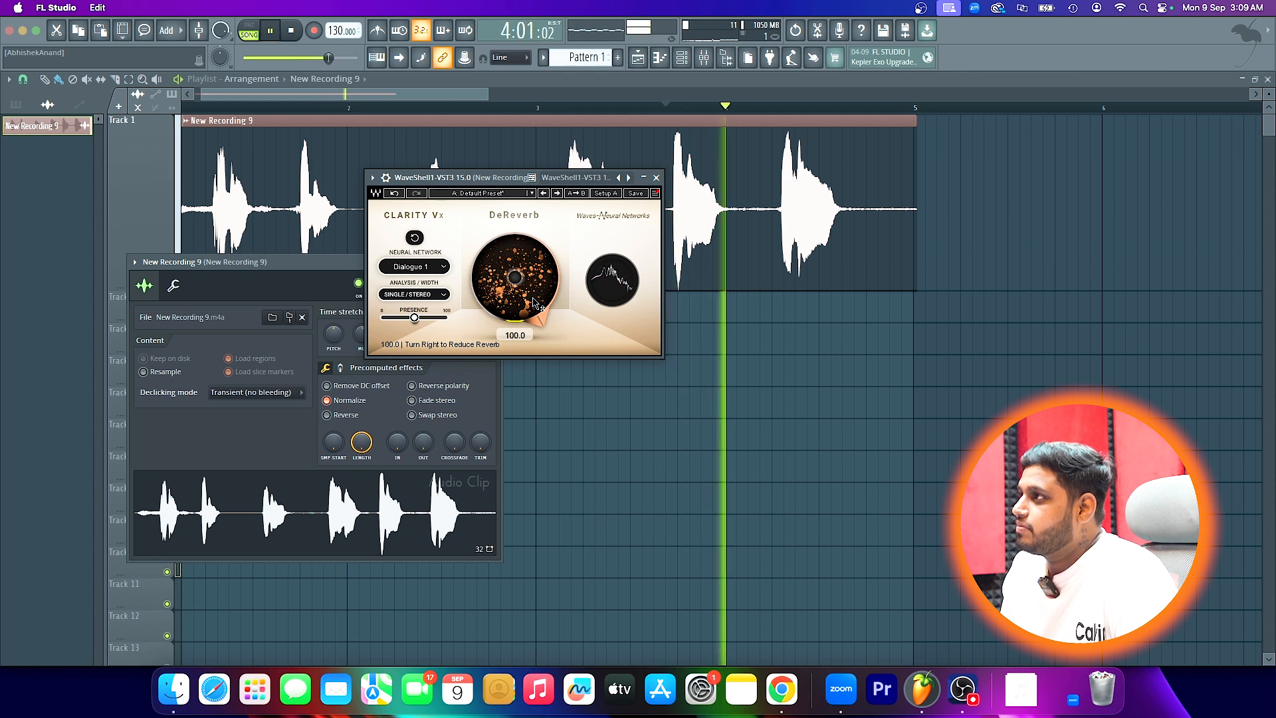
{"action": "key", "text": "space"}
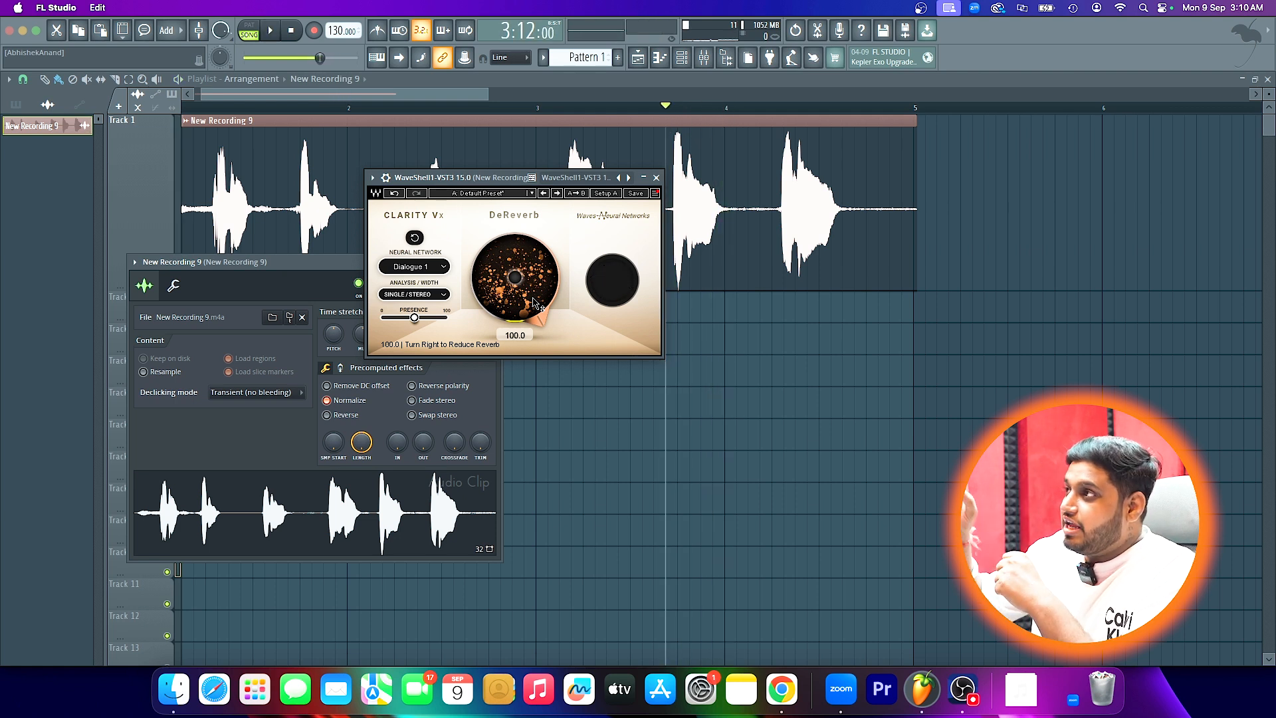
- Return the DeReverb amount to 0 and replay the phrase to hear its natural reverb
{"action": "left_click", "coordinate": [535, 303]}
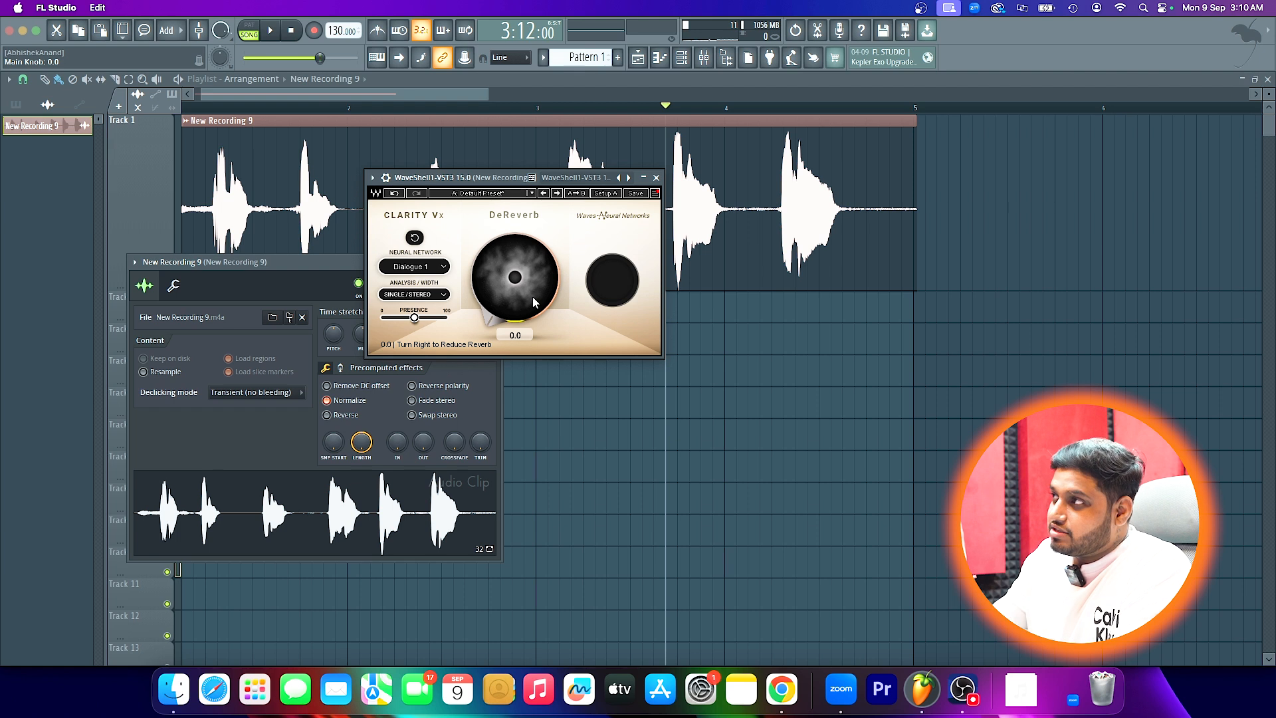
{"action": "key", "text": "space"}
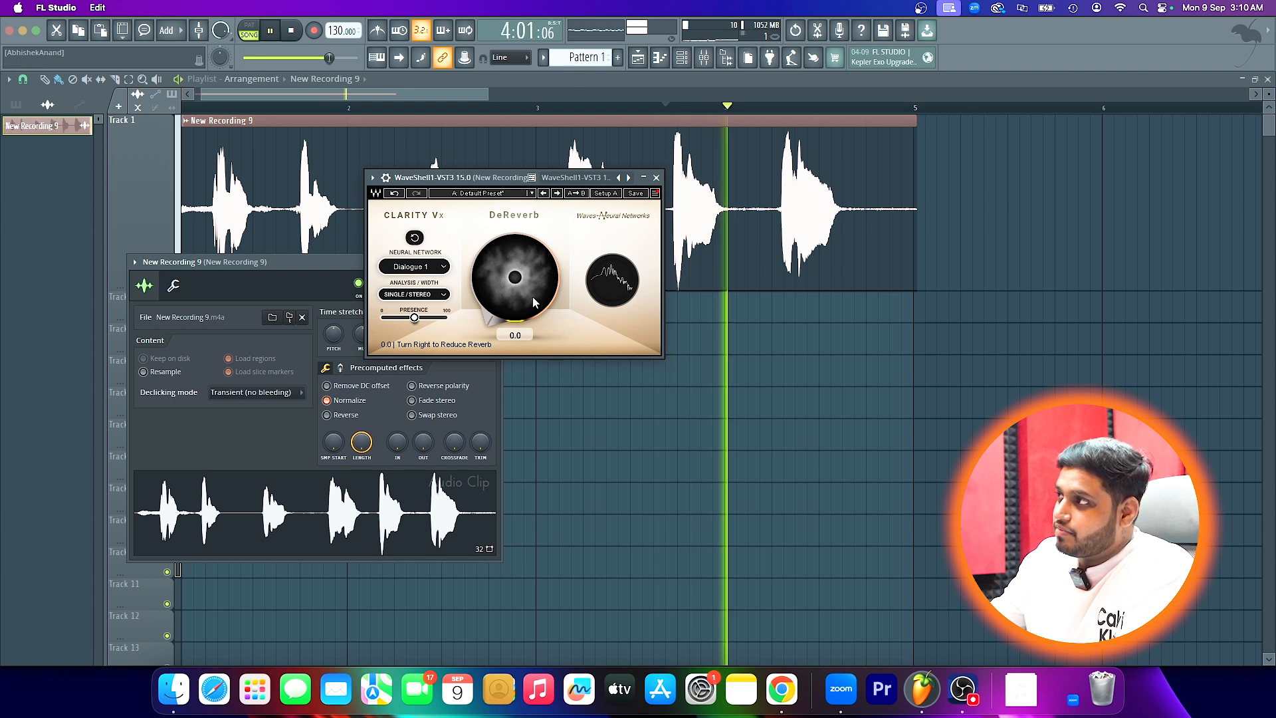
{"action": "key", "text": "space"}
{"action": "key", "text": "space"}
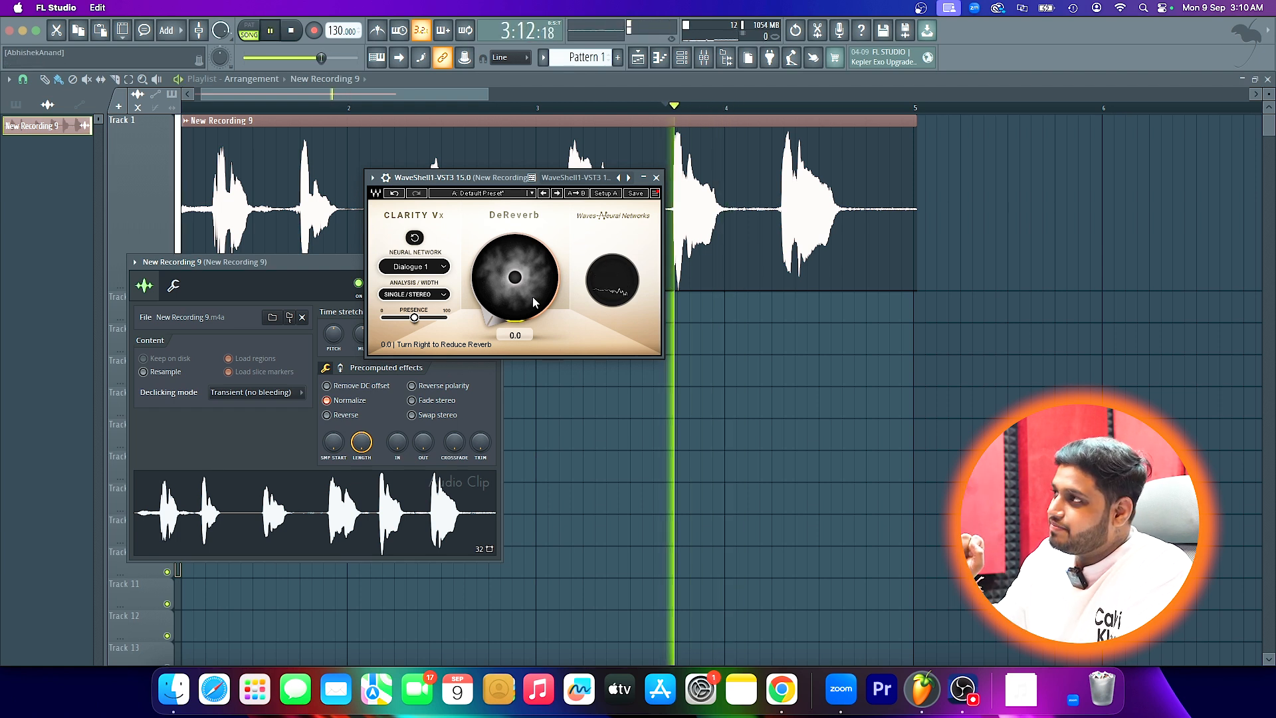
- Set the DeReverb amount back to 100 and replay the start of the phrase with reverb reduction
{"action": "key", "text": "space"}
{"action": "left_click", "coordinate": [532, 296]}
{"action": "key", "text": "space"}
{"action": "key", "text": "space"}
{"action": "key", "text": "space"}
{"action": "key", "text": "space"}
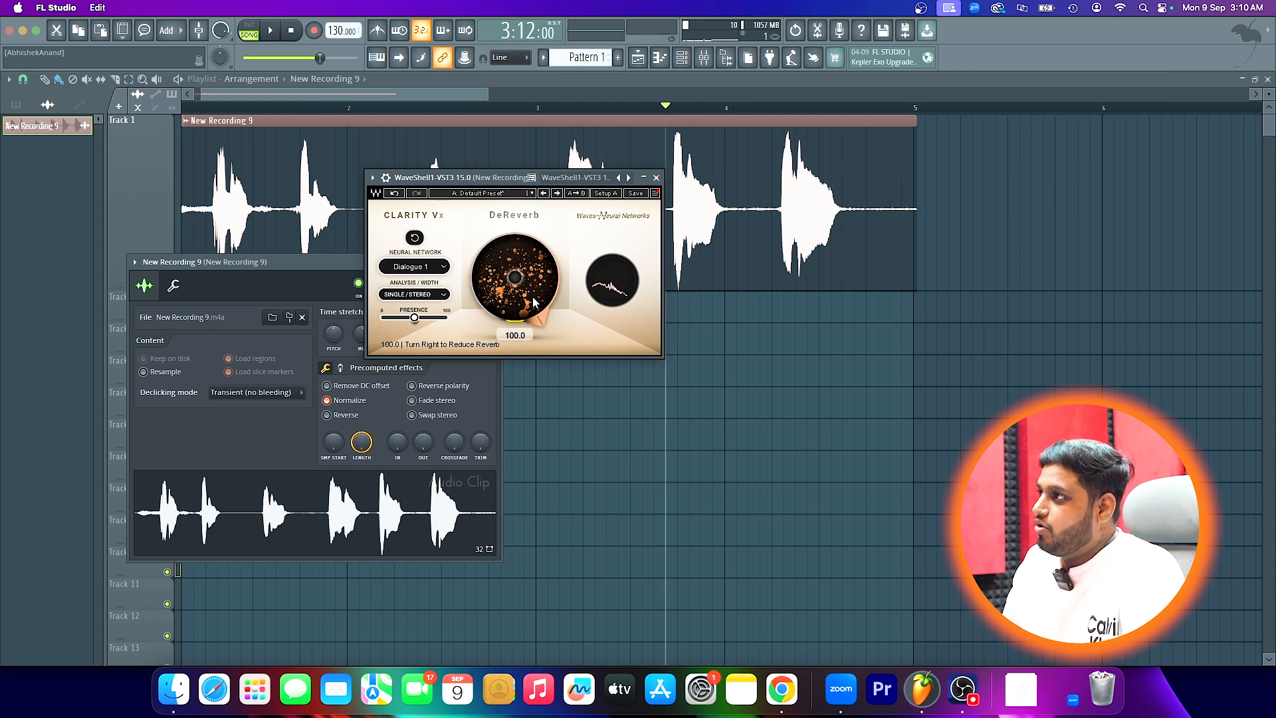